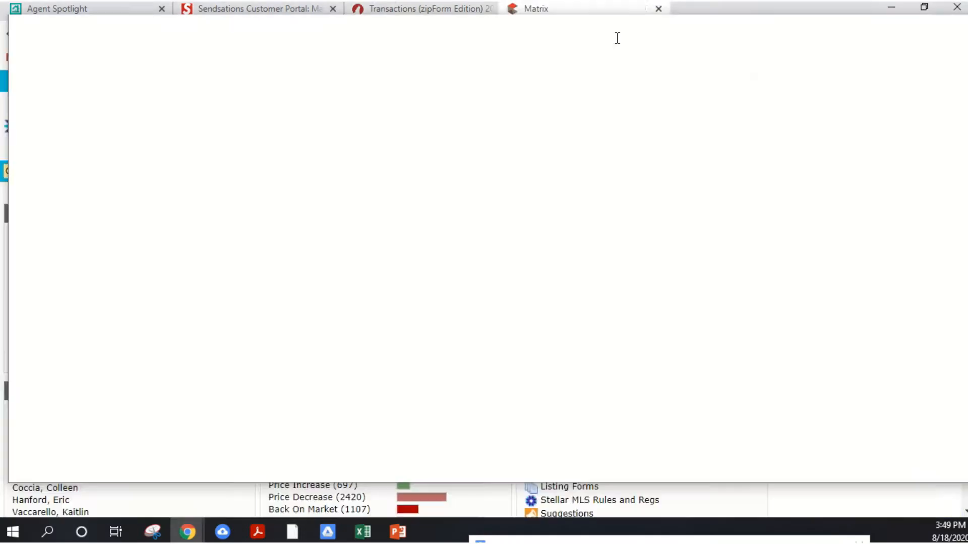
- Switch to zipForm and start a new listing transaction
{"action": "left_click", "coordinate": [438, 9]}
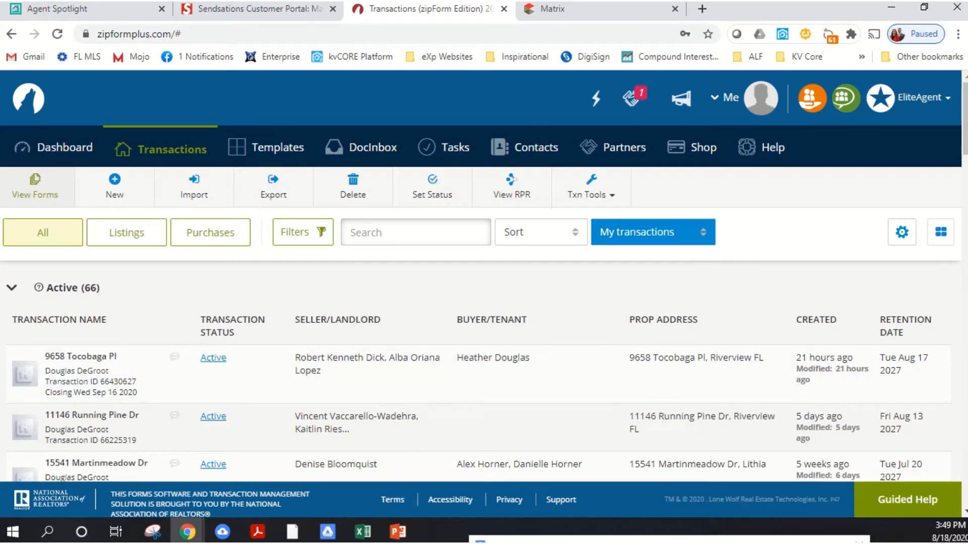
{"action": "left_click", "coordinate": [549, 9]}
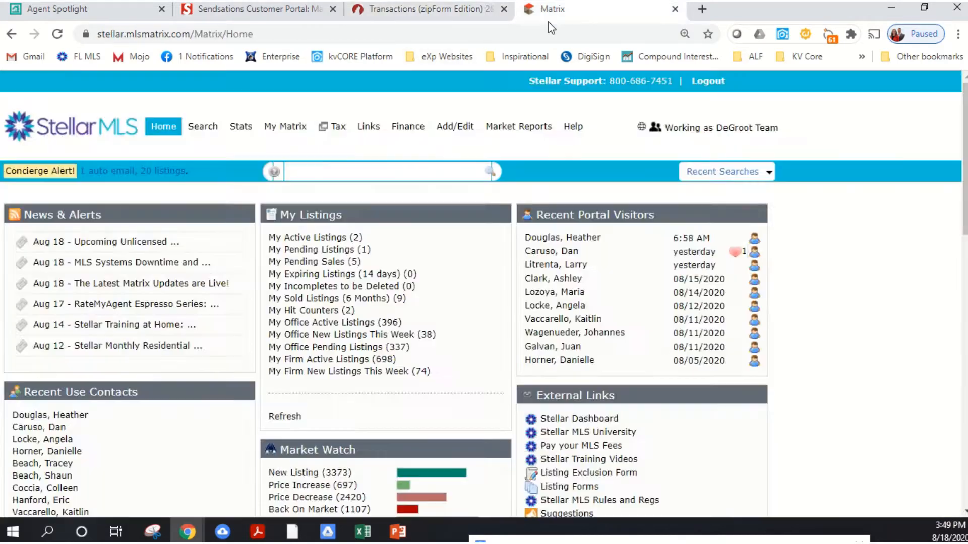
{"action": "left_click", "coordinate": [449, 15]}
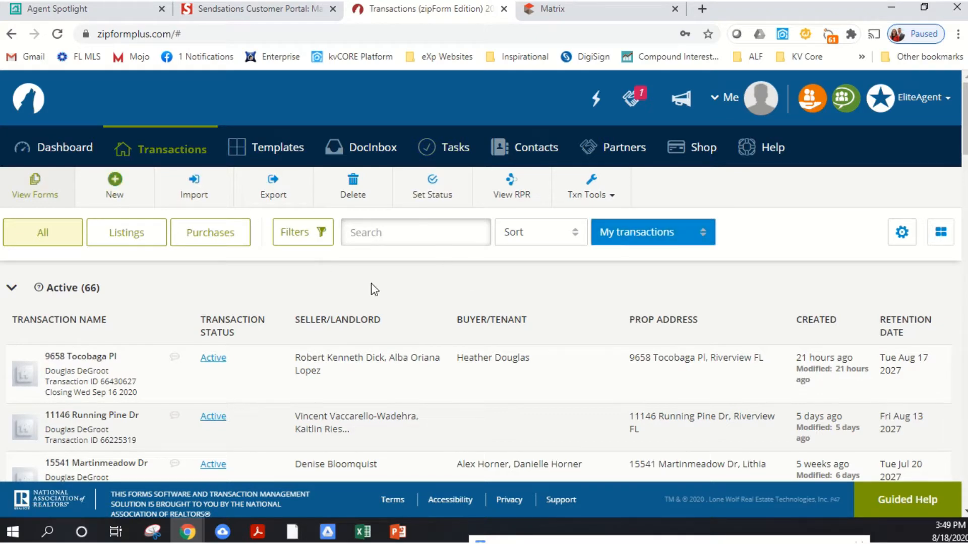
{"action": "left_click", "coordinate": [132, 195]}
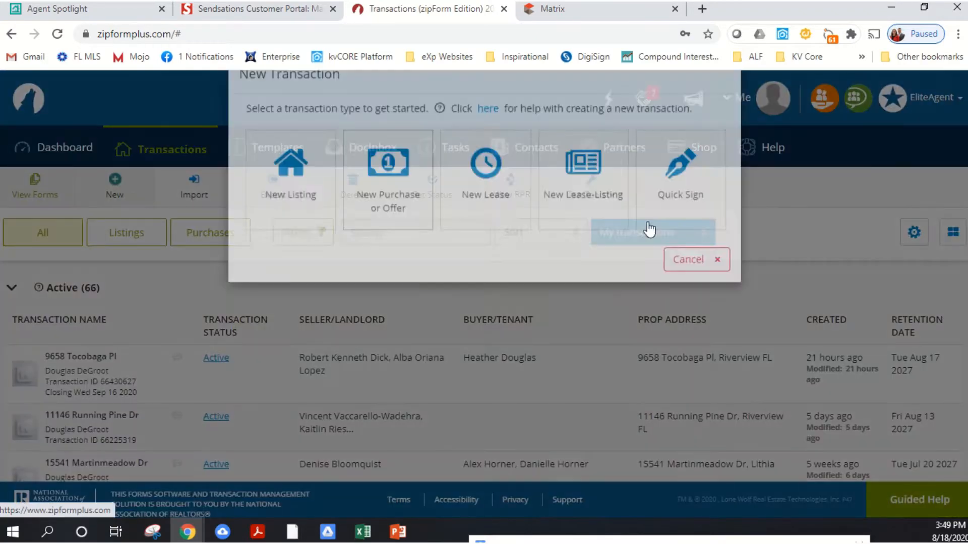
{"action": "left_click", "coordinate": [292, 237]}
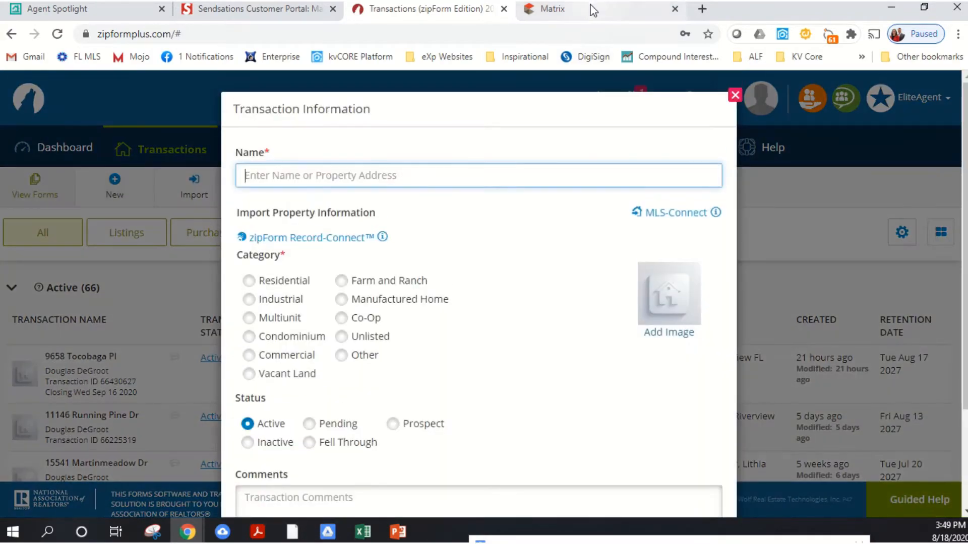
- Switch to Matrix, open the first saved cart of comps, and open its canceled Brandon listing to view the property details
{"action": "left_click", "coordinate": [595, 9]}
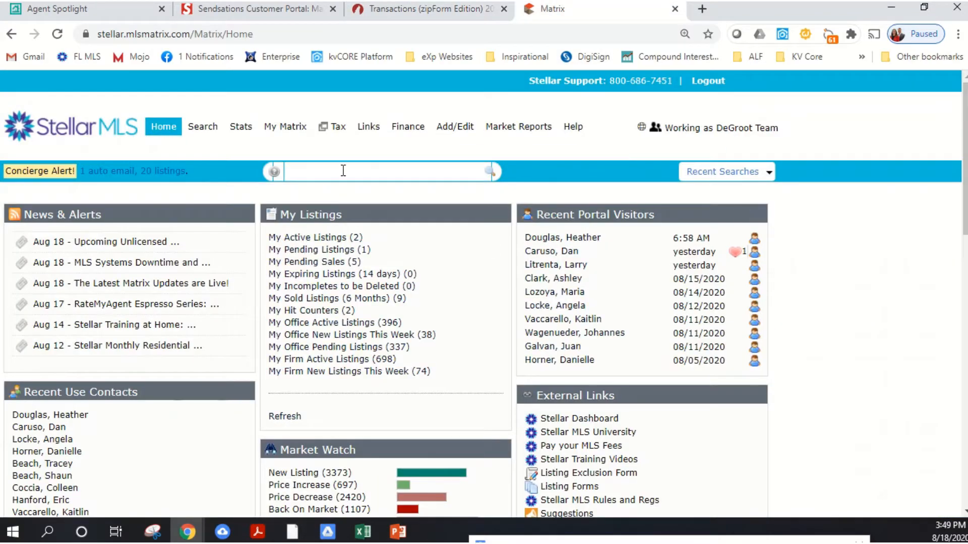
{"action": "scroll", "coordinate": [428, 287], "scroll_direction": "down", "scroll_amount": 12}
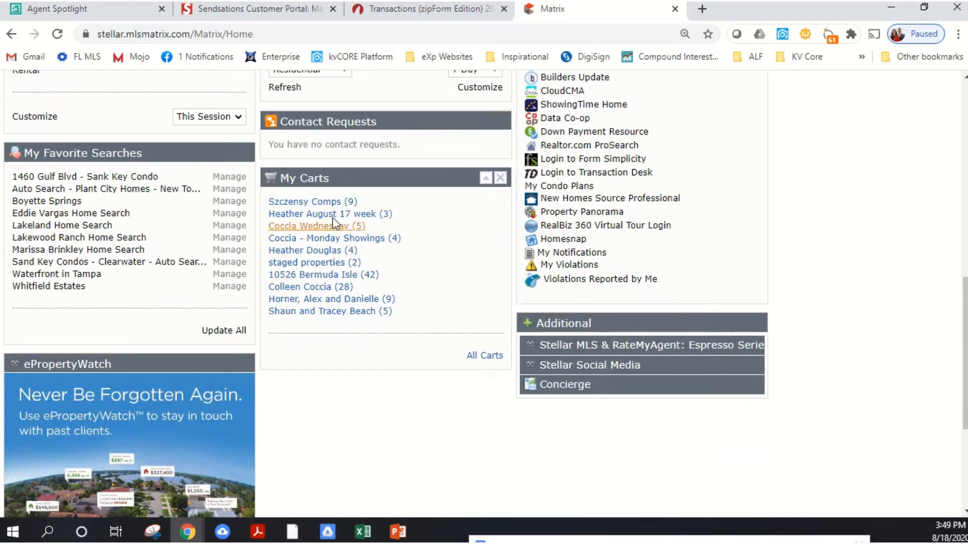
{"action": "left_click", "coordinate": [306, 201]}
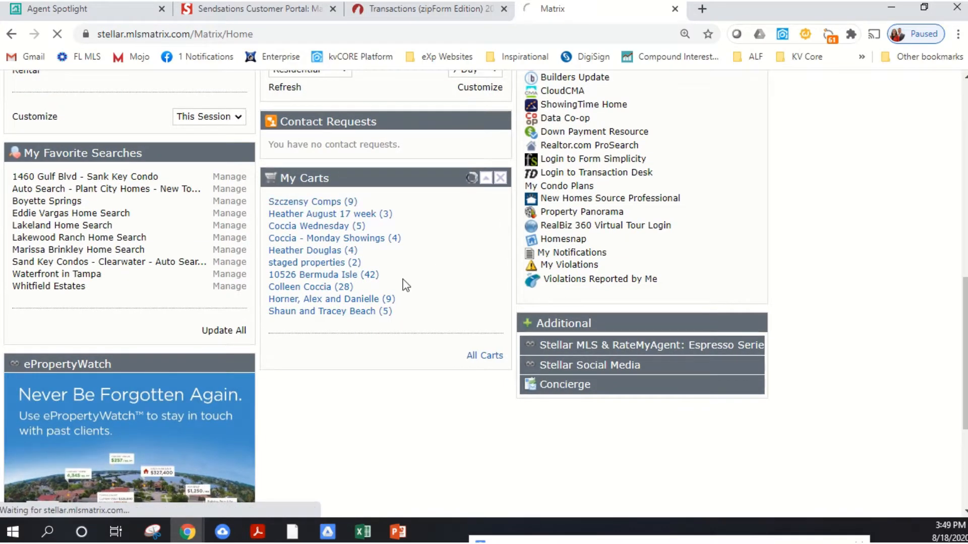
{"action": "scroll", "coordinate": [280, 389], "scroll_direction": "down", "scroll_amount": 3}
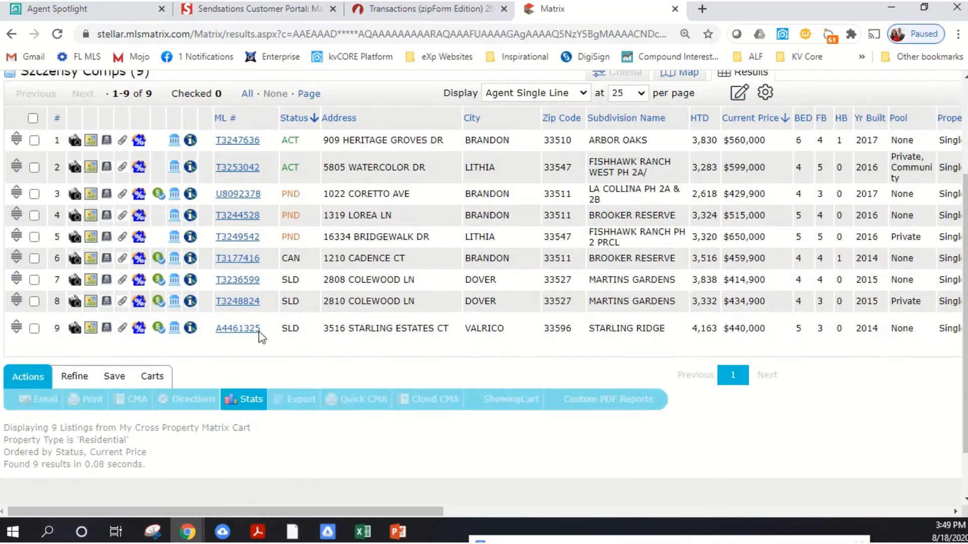
{"action": "left_click", "coordinate": [247, 261]}
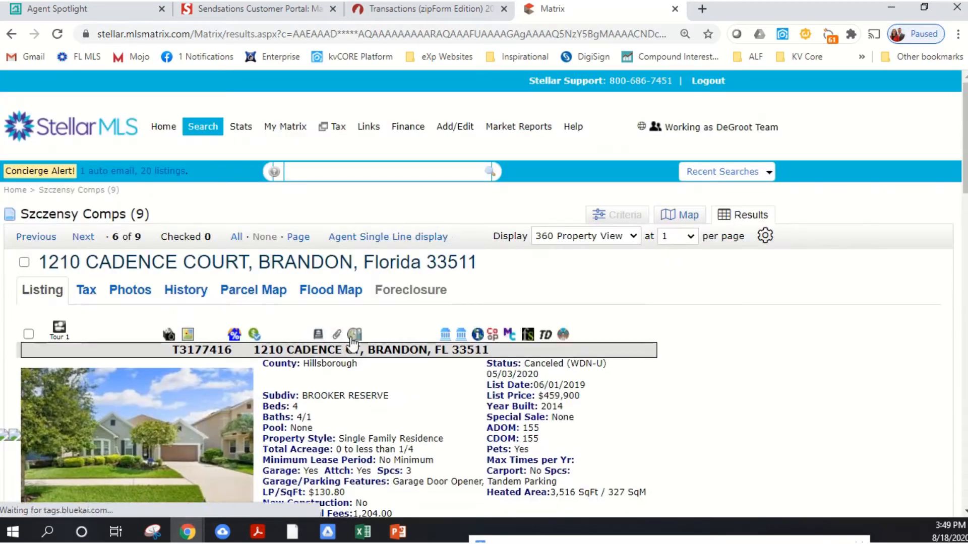
{"action": "scroll", "coordinate": [314, 296], "scroll_direction": "down", "scroll_amount": 1}
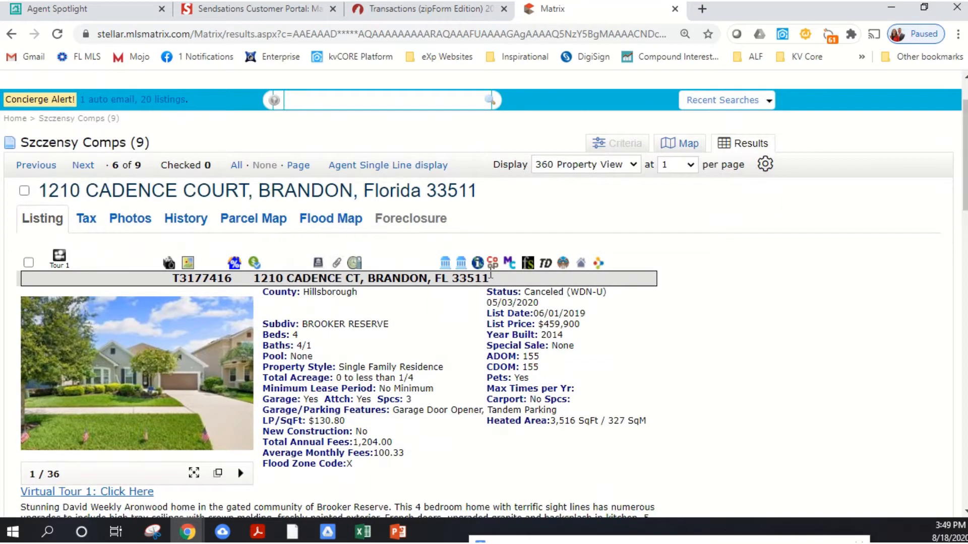
- In zipForm, name the transaction with the listing's street address, set its category to Residential, and save it
{"action": "left_click", "coordinate": [430, 10]}
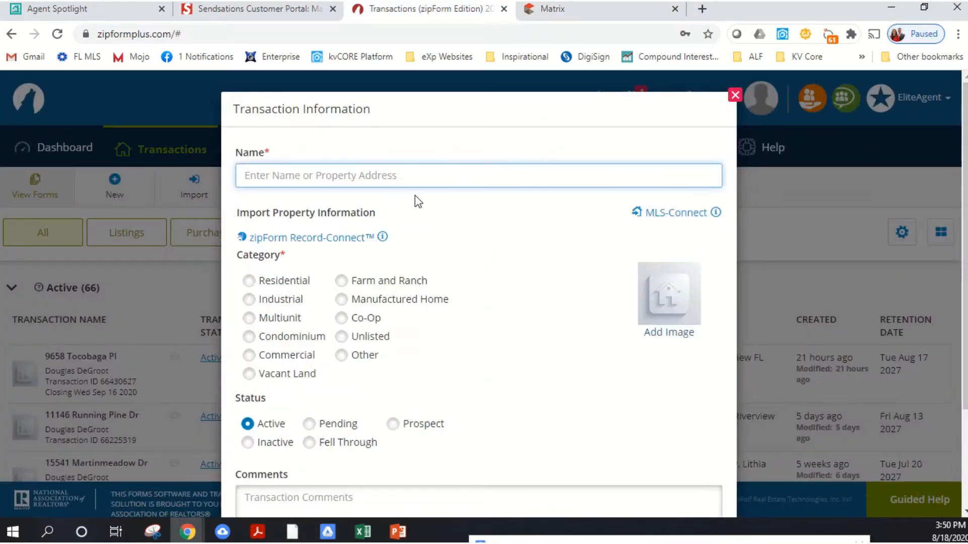
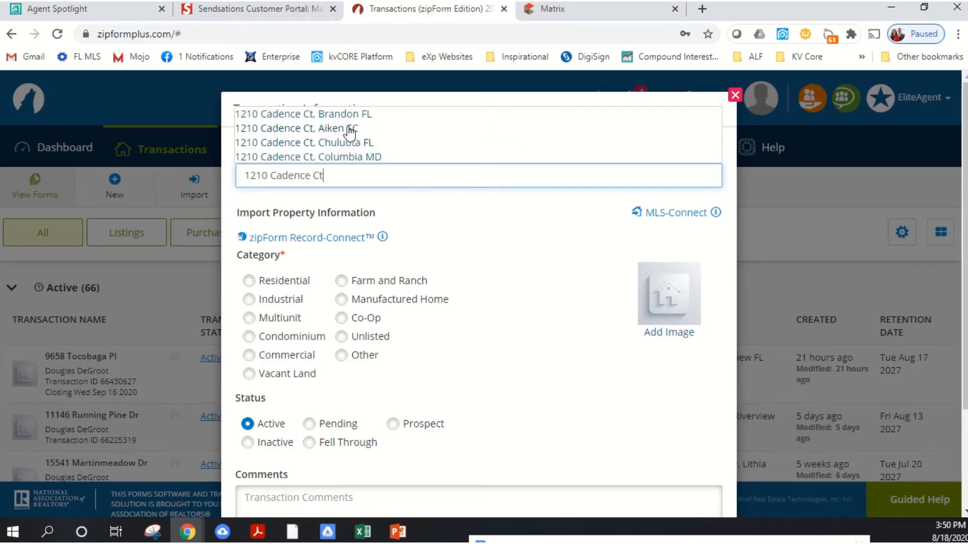
{"action": "left_click", "coordinate": [281, 284]}
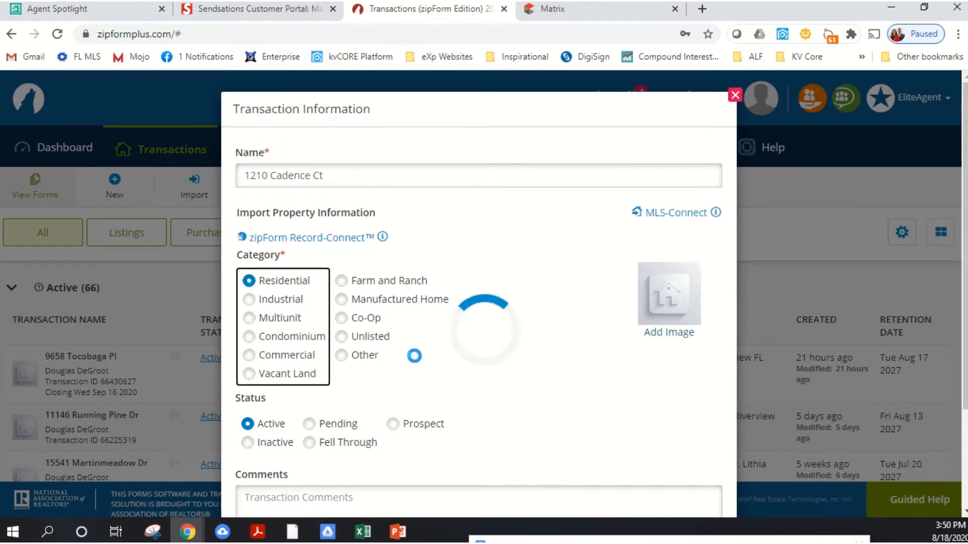
{"action": "scroll", "coordinate": [353, 353], "scroll_direction": "down", "scroll_amount": 3}
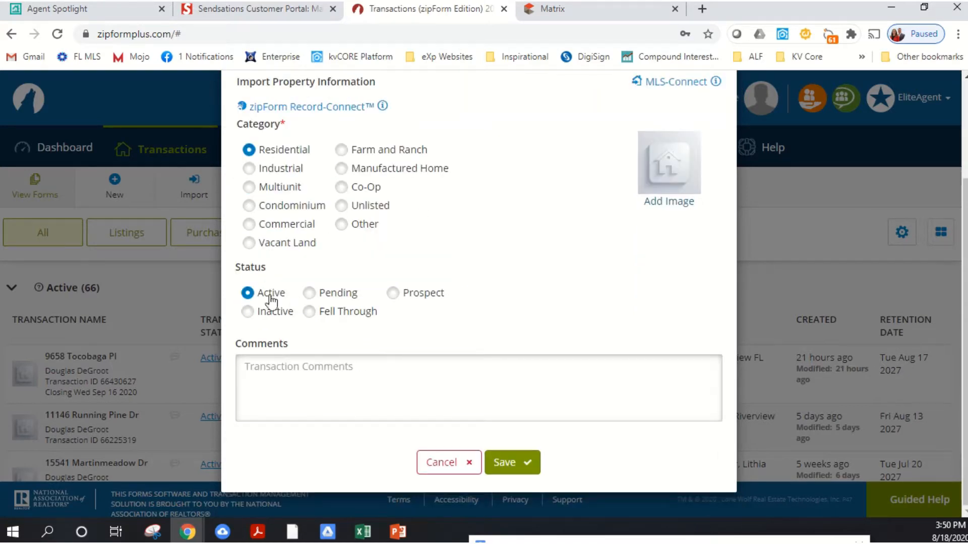
{"action": "left_click", "coordinate": [503, 461]}
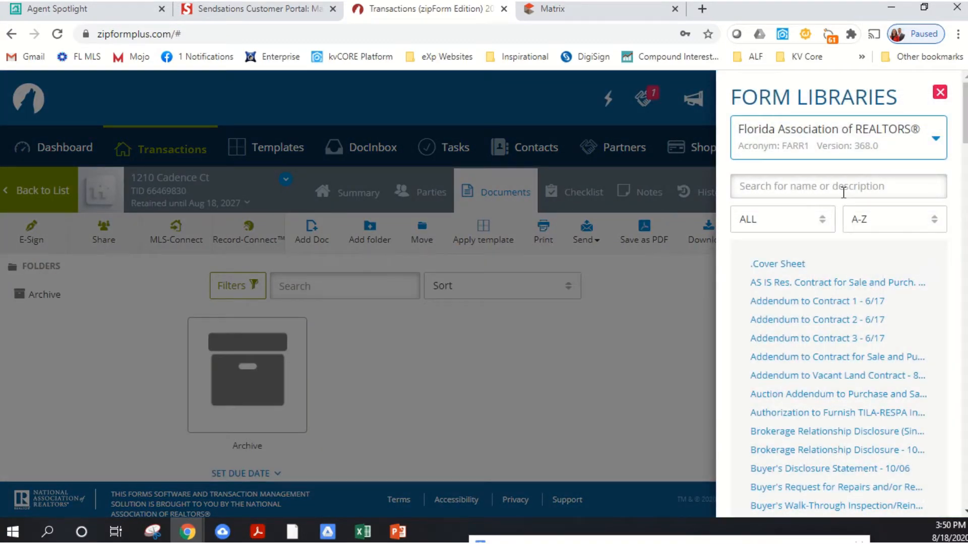
- Search the form library for "exc", add the Excl Right of Sale List Agrmt (trans. from single agent to trans. broker), and open it
{"action": "left_click", "coordinate": [843, 192]}
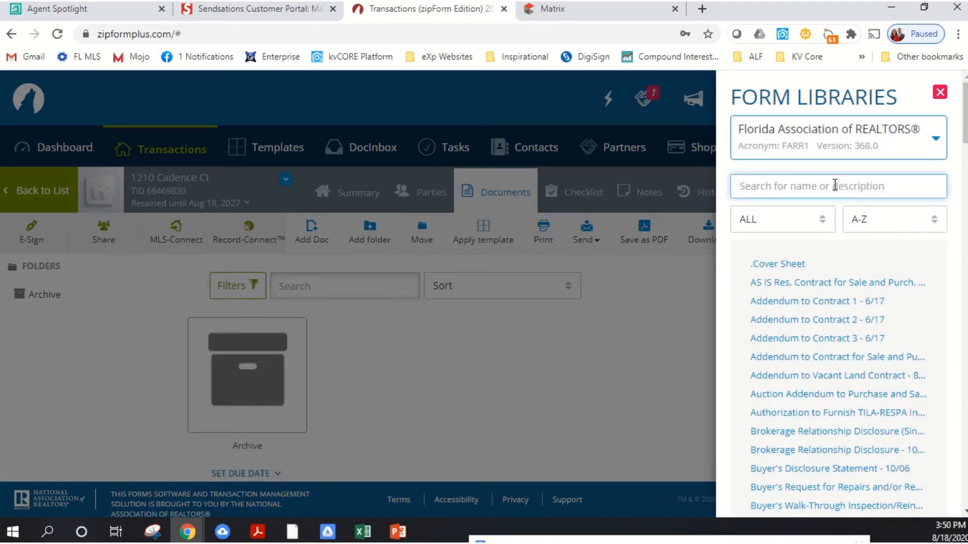
{"action": "type", "text": "e"}
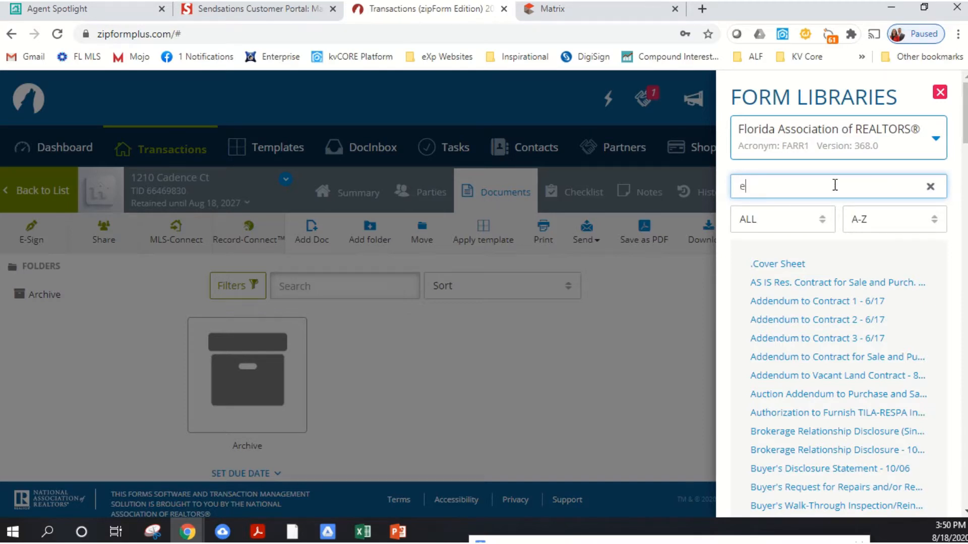
{"action": "type", "text": "xc"}
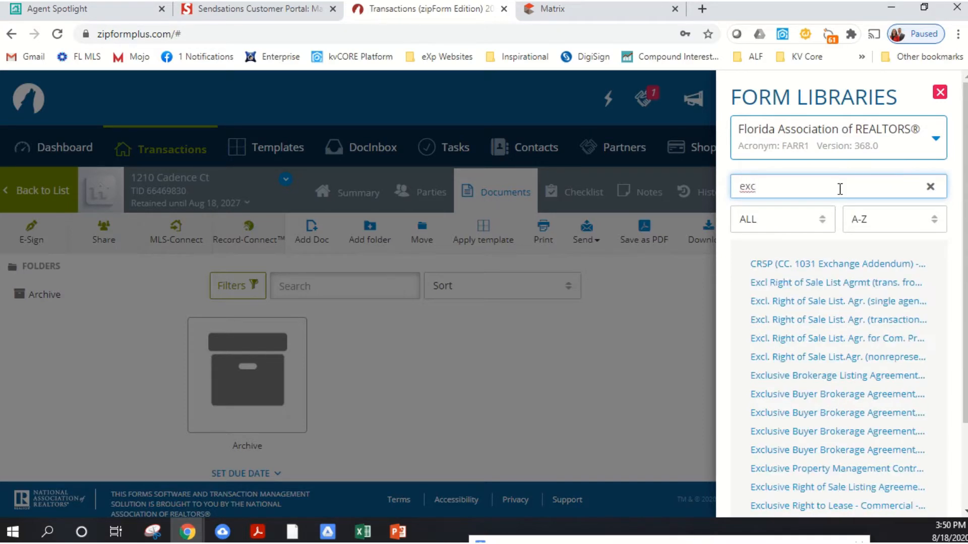
{"action": "left_click", "coordinate": [837, 290]}
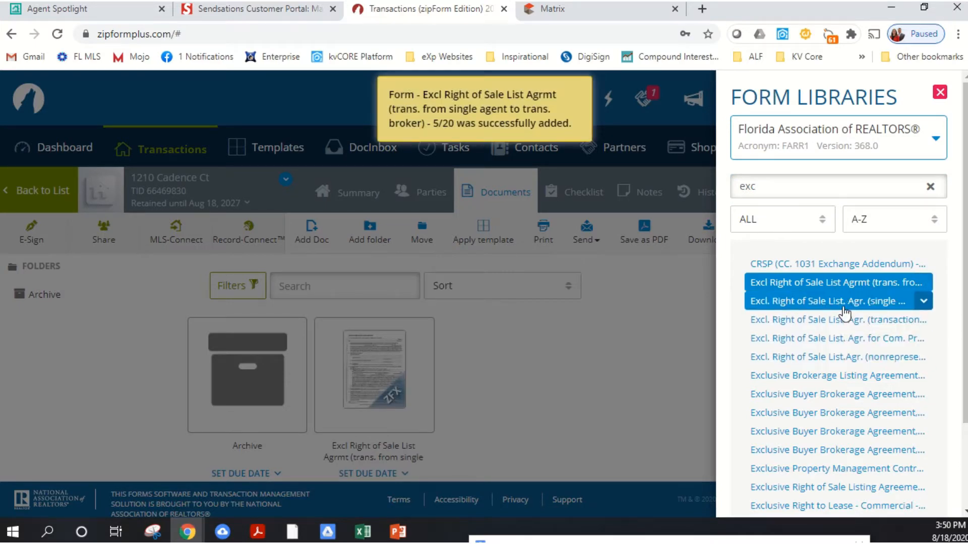
{"action": "left_click", "coordinate": [940, 92]}
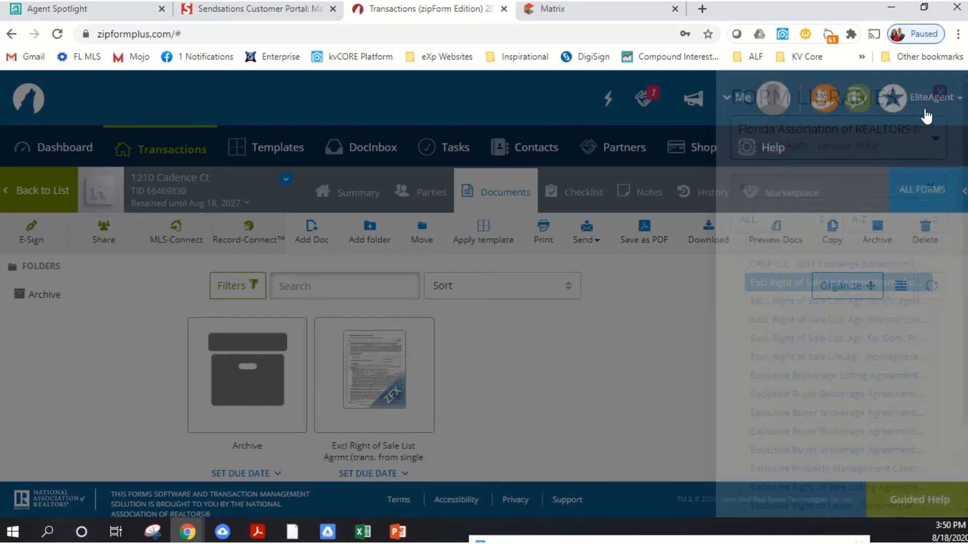
{"action": "left_click", "coordinate": [411, 334]}
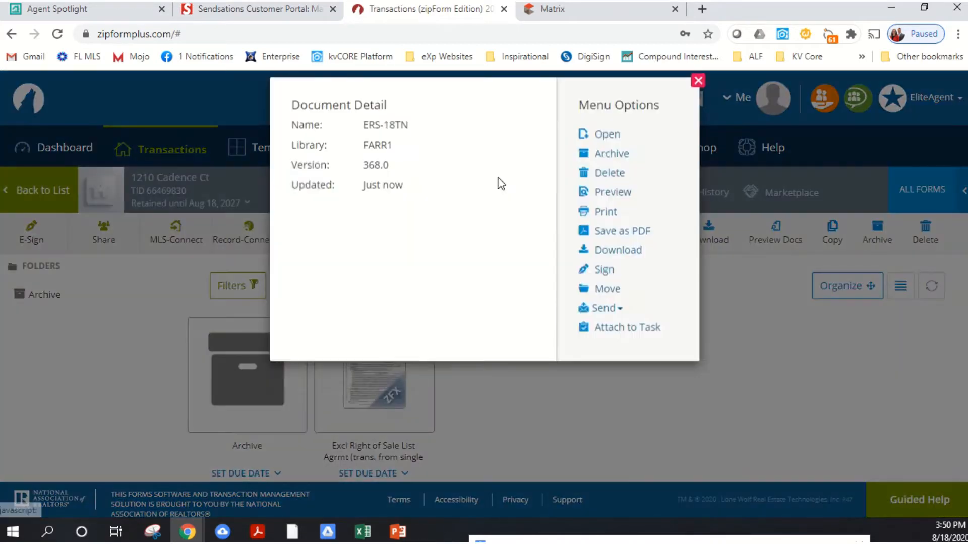
{"action": "left_click", "coordinate": [615, 141]}
- Switch to Matrix, open the property's tax record from its listing, and dock the record as a tab in the main browser window
{"action": "left_click", "coordinate": [610, 13]}
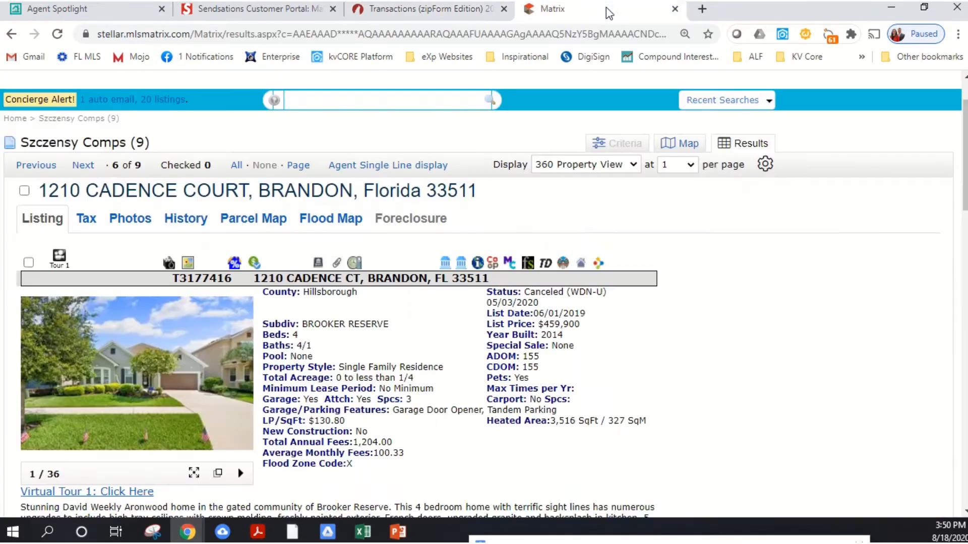
{"action": "scroll", "coordinate": [394, 291], "scroll_direction": "down", "scroll_amount": 20}
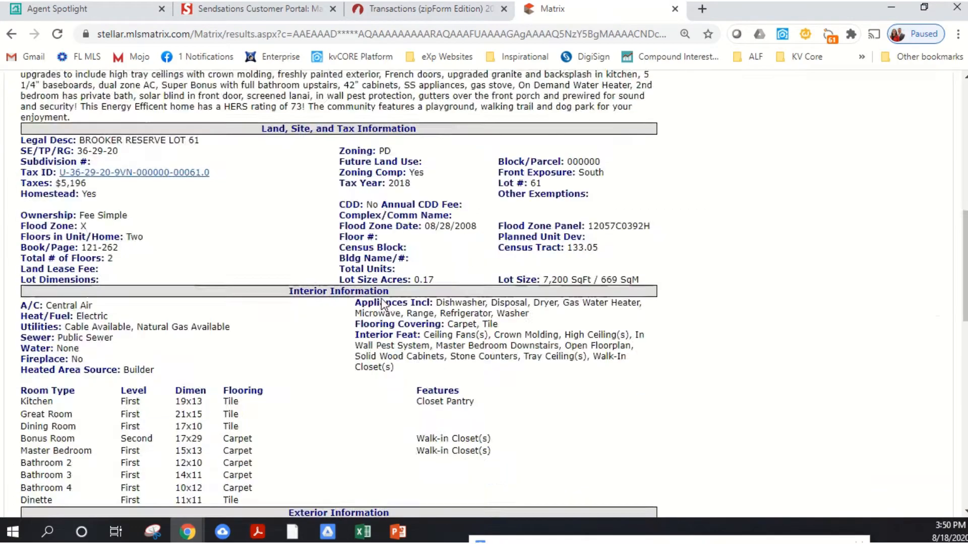
{"action": "scroll", "coordinate": [394, 291], "scroll_direction": "up", "scroll_amount": 20}
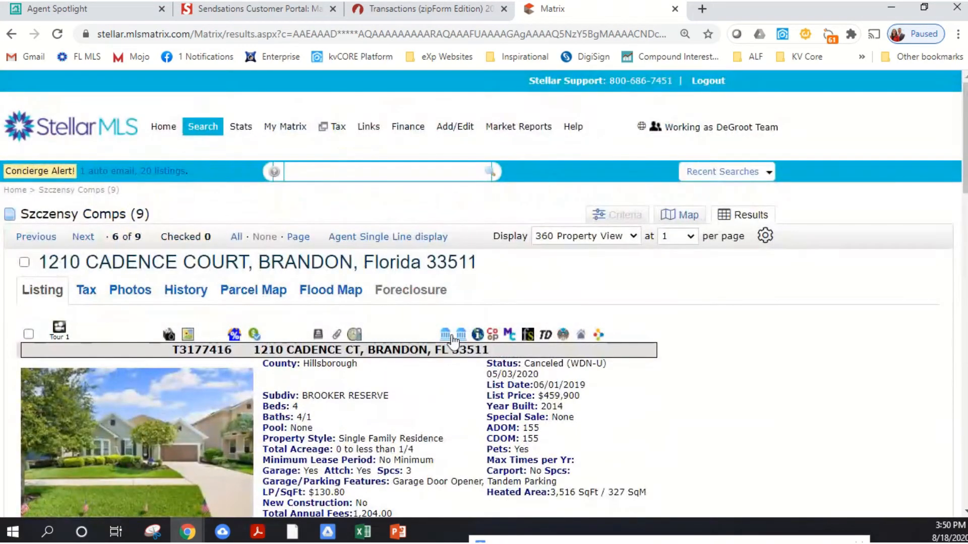
{"action": "left_click", "coordinate": [445, 335]}
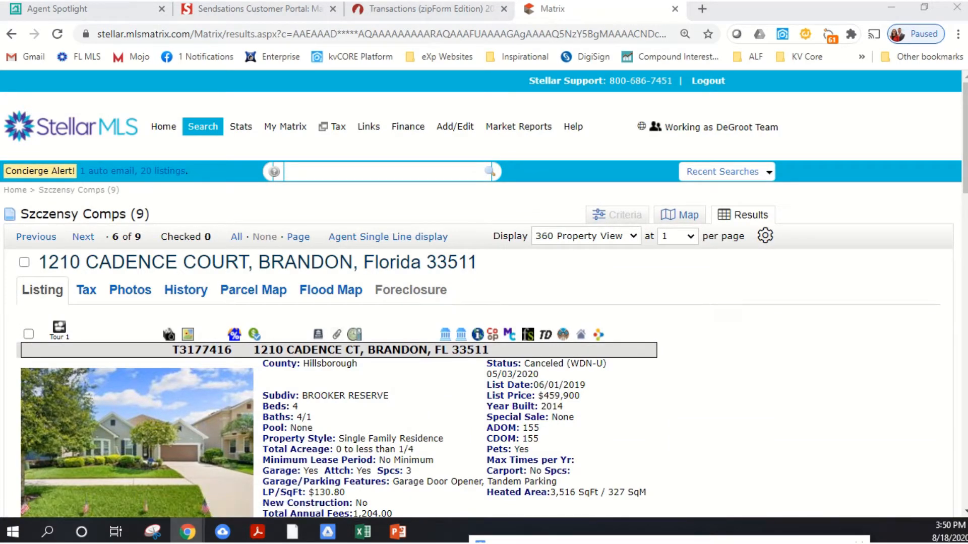
{"action": "left_click_drag", "start_coordinate": [469, 1], "coordinate": [759, 21]}
- Check the loading tax record and examine the Exclusive Right of Sale Listing Agreement in zipForm through to its signature section
{"action": "left_click", "coordinate": [406, 9]}
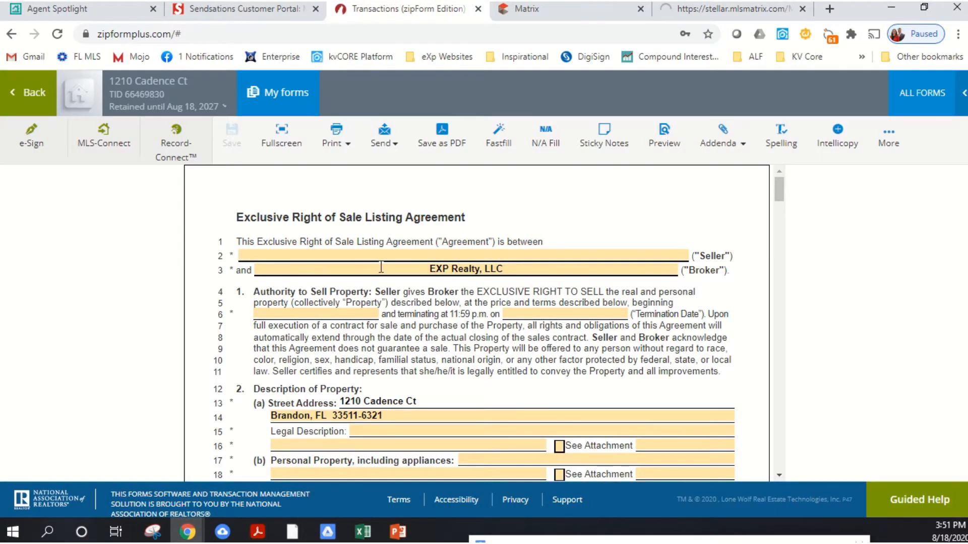
{"action": "scroll", "coordinate": [382, 267], "scroll_direction": "down", "scroll_amount": 6}
{"action": "scroll", "coordinate": [379, 273], "scroll_direction": "up", "scroll_amount": 6}
{"action": "left_click", "coordinate": [686, 13]}
{"action": "left_click", "coordinate": [410, 12]}
{"action": "left_click", "coordinate": [591, 18]}
{"action": "left_click", "coordinate": [700, 14]}
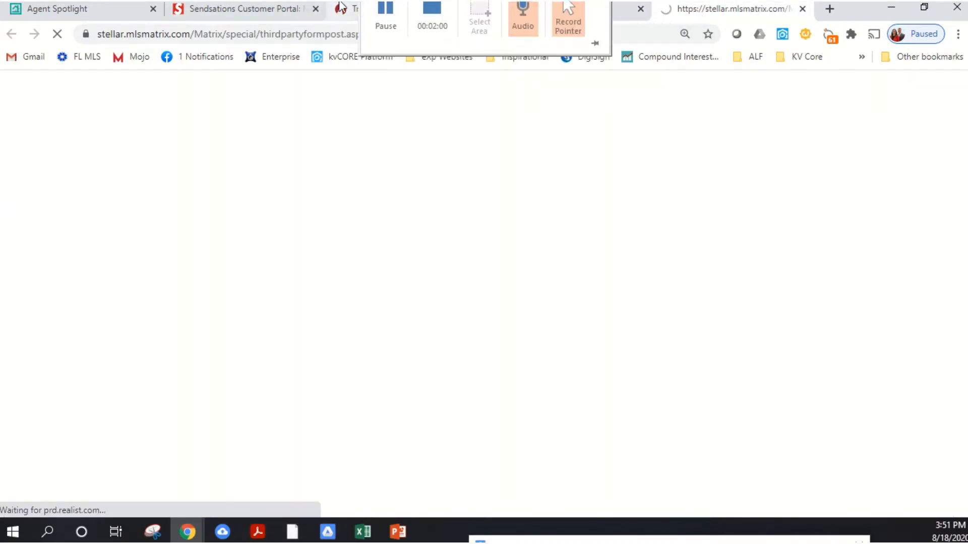
{"action": "left_click", "coordinate": [353, 14]}
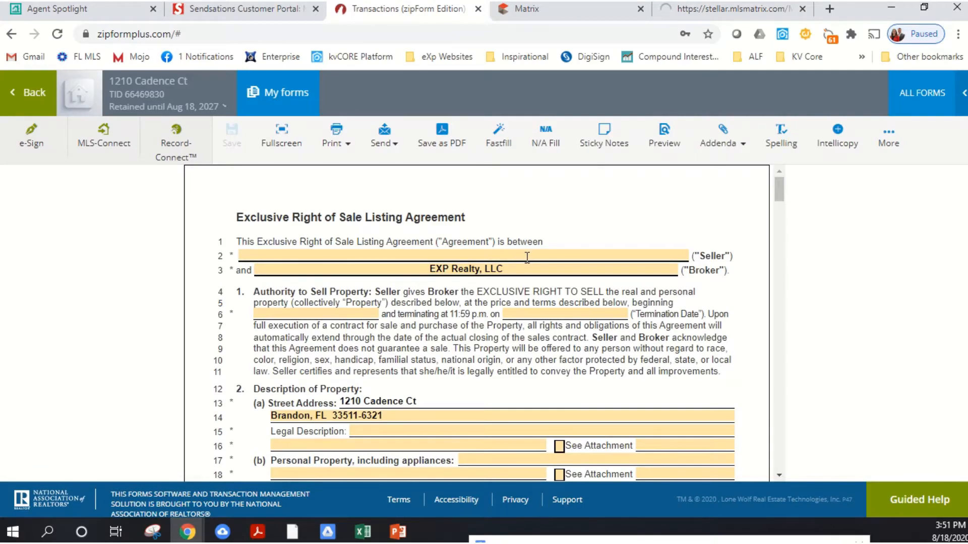
{"action": "scroll", "coordinate": [470, 473], "scroll_direction": "down", "scroll_amount": 20}
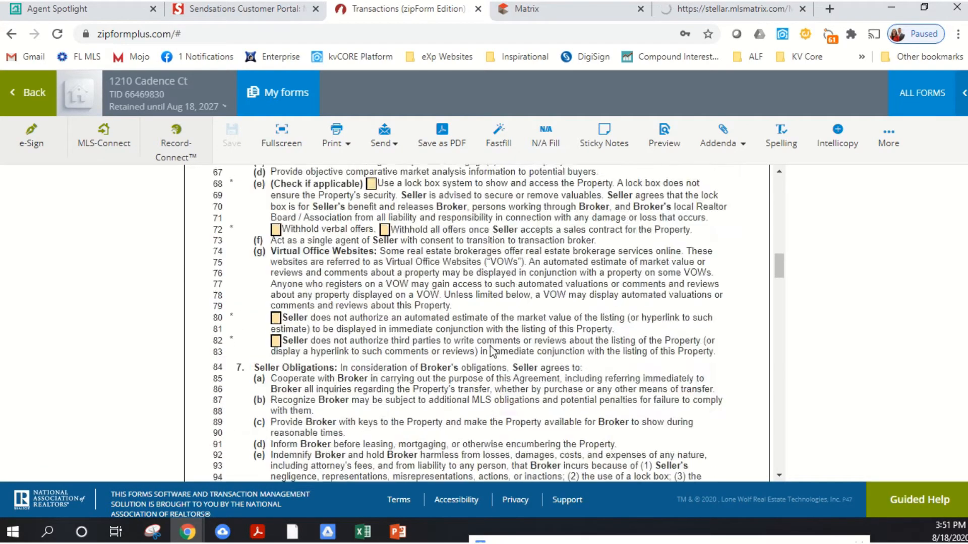
{"action": "scroll", "coordinate": [500, 343], "scroll_direction": "down", "scroll_amount": 20}
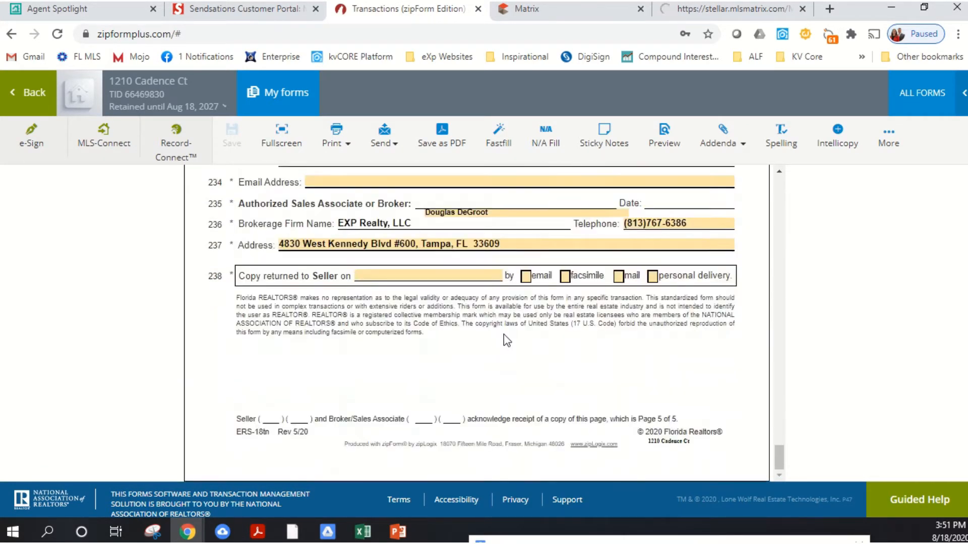
- Close the tax record page that is still loading and reopen the property's Realist Property Detail record from its Matrix listing
{"action": "scroll", "coordinate": [511, 325], "scroll_direction": "up", "scroll_amount": 6}
{"action": "scroll", "coordinate": [511, 325], "scroll_direction": "up", "scroll_amount": 20}
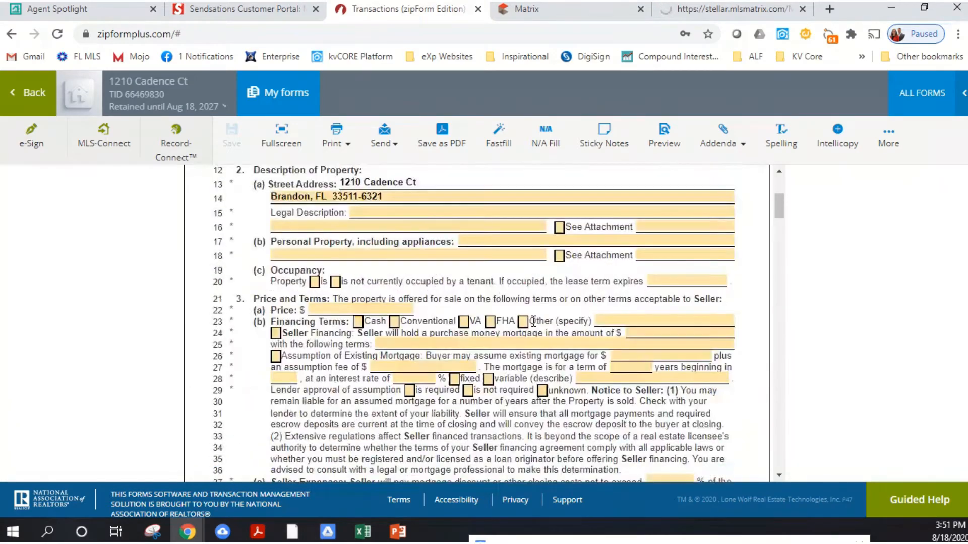
{"action": "left_click", "coordinate": [708, 12]}
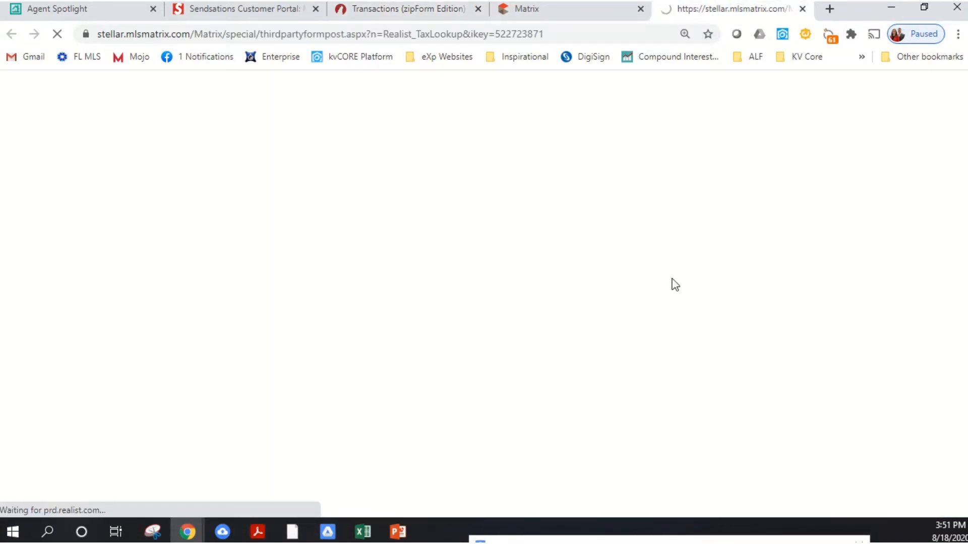
{"action": "left_click", "coordinate": [802, 9]}
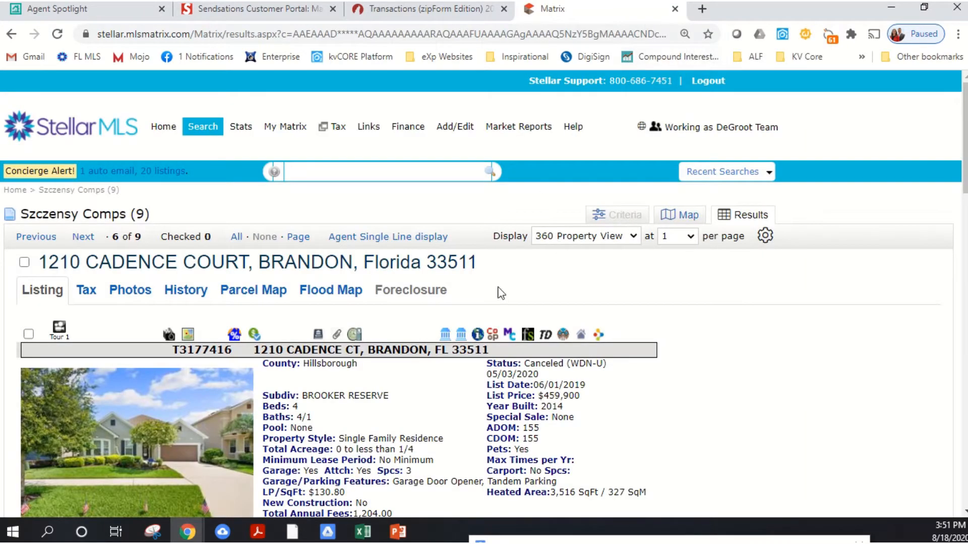
{"action": "left_click", "coordinate": [446, 334]}
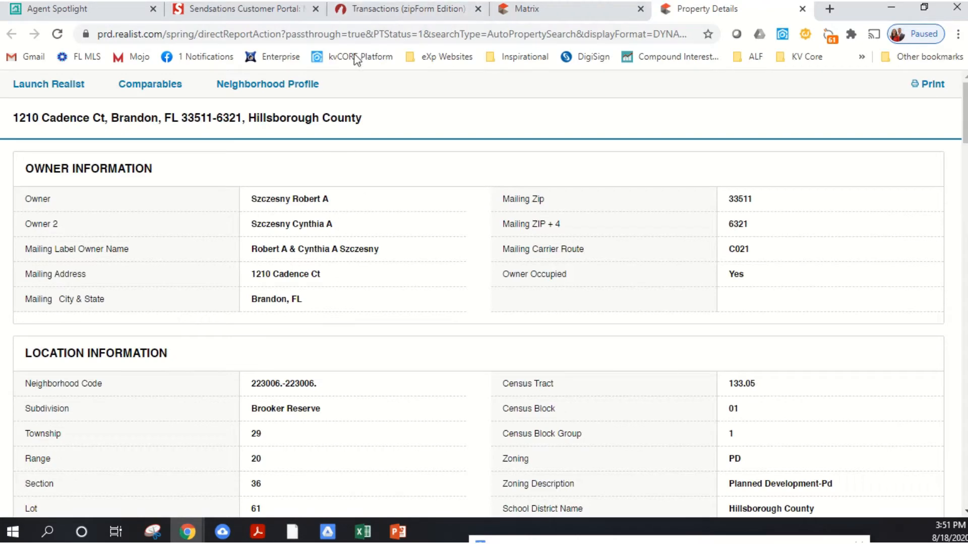
- Open the agreement's seller name entry in zipForm and copy the first owner's surname from the Realist tax record
{"action": "left_click", "coordinate": [443, 9]}
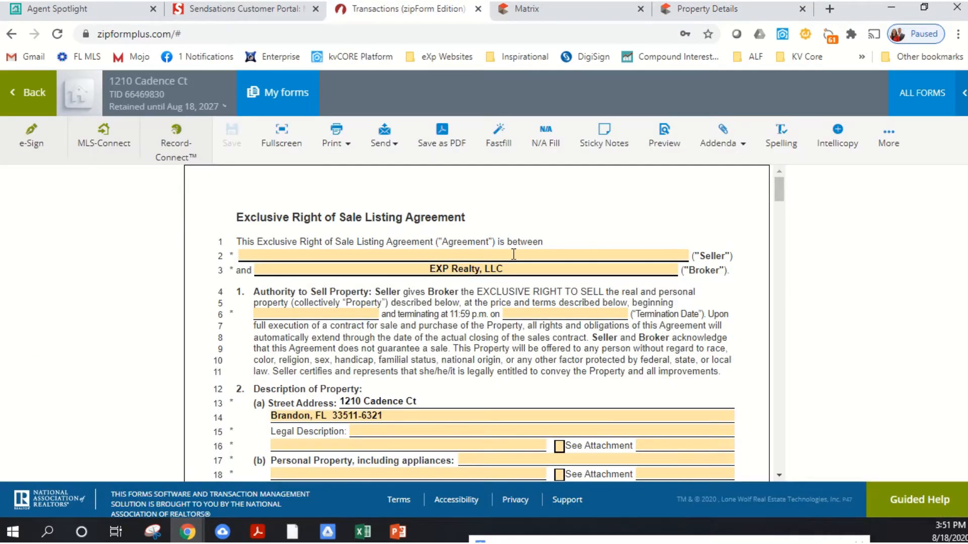
{"action": "left_click", "coordinate": [514, 254]}
{"action": "left_click", "coordinate": [710, 9]}
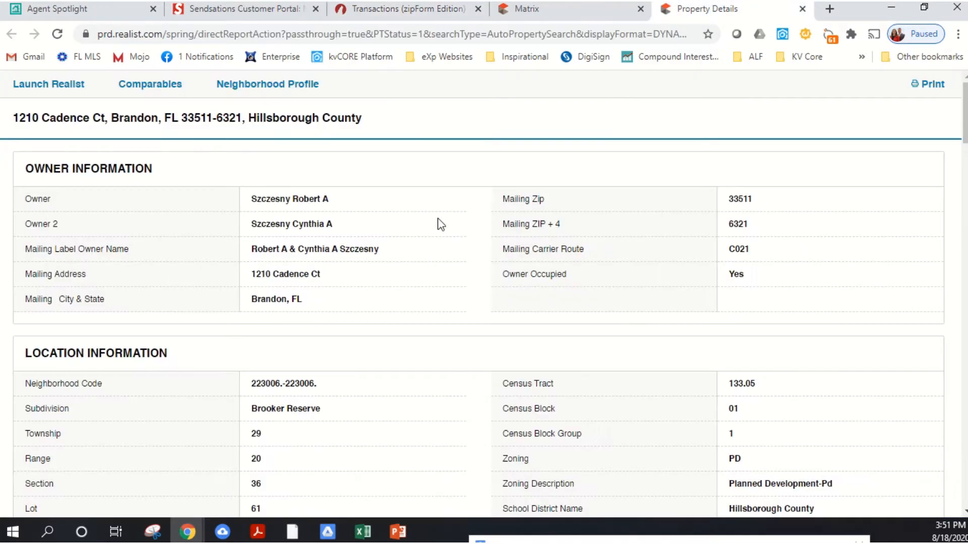
{"action": "left_click_drag", "start_coordinate": [293, 198], "coordinate": [343, 211]}
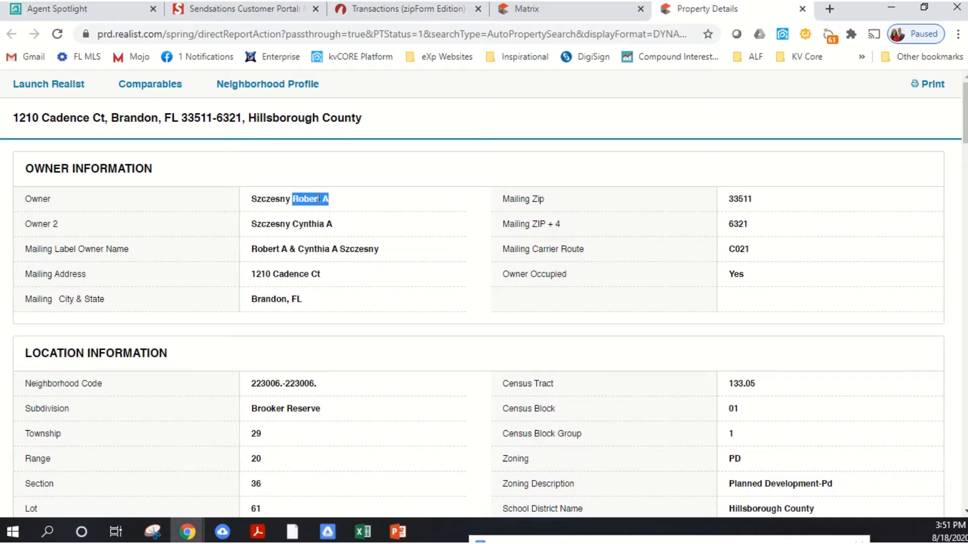
{"action": "right_click", "coordinate": [319, 199]}
{"action": "left_click", "coordinate": [371, 208]}
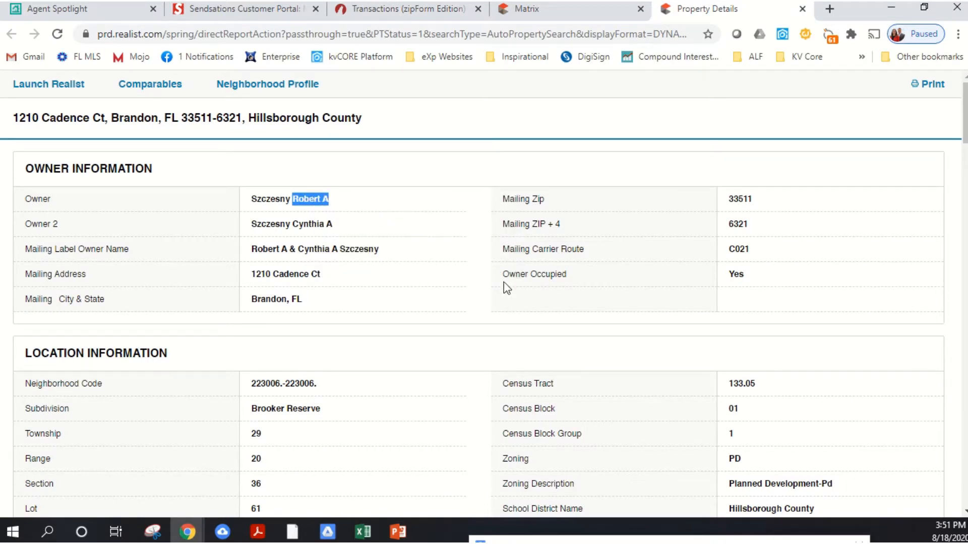
{"action": "left_click", "coordinate": [288, 208]}
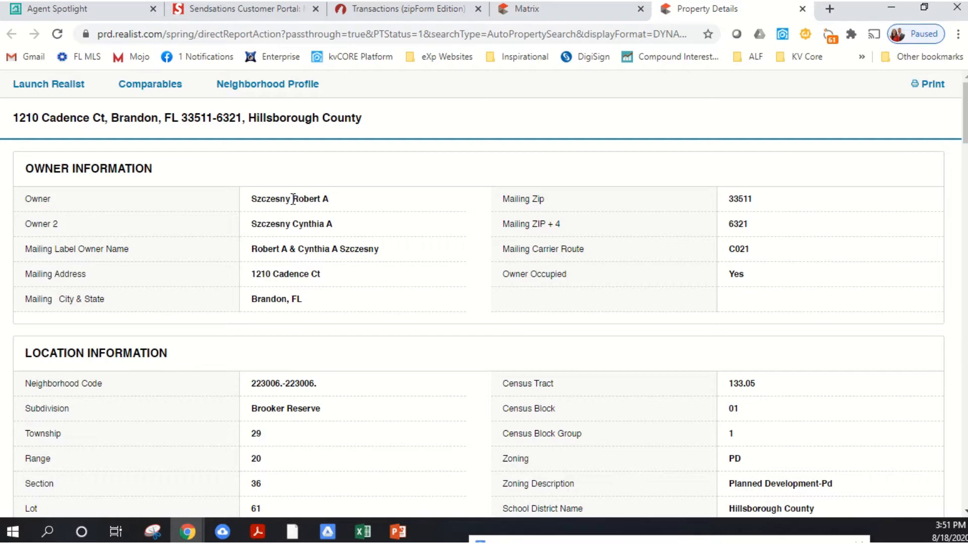
{"action": "left_click_drag", "start_coordinate": [292, 198], "coordinate": [256, 199]}
{"action": "right_click", "coordinate": [254, 203]}
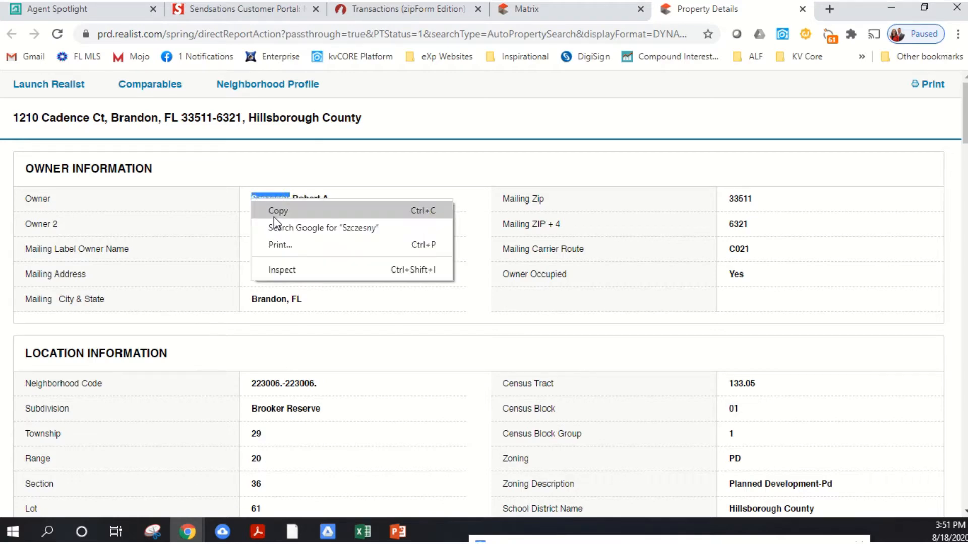
{"action": "left_click", "coordinate": [274, 215]}
- Enter the first seller's full name in the zipForm listing agreement, using the copied surname
{"action": "left_click", "coordinate": [384, 13]}
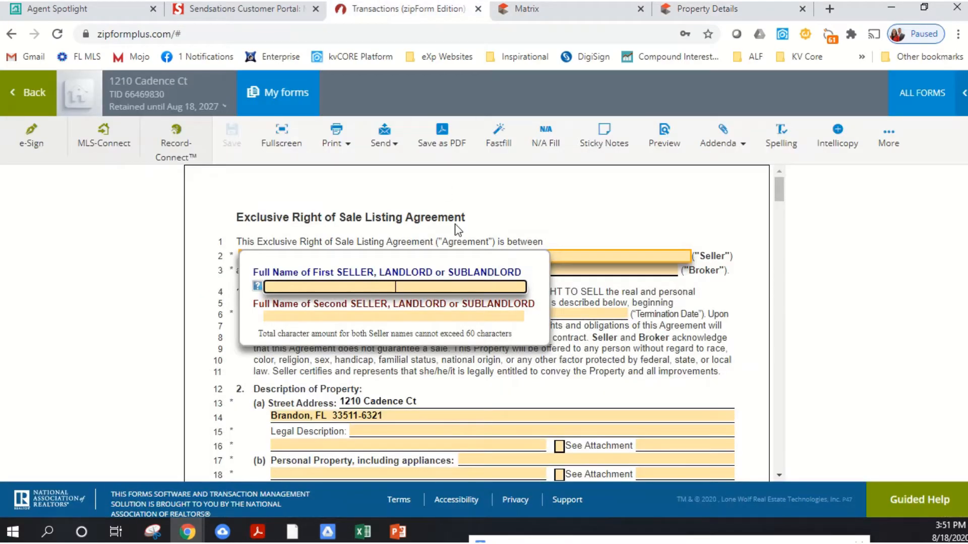
{"action": "key", "text": "ctrl+v"}
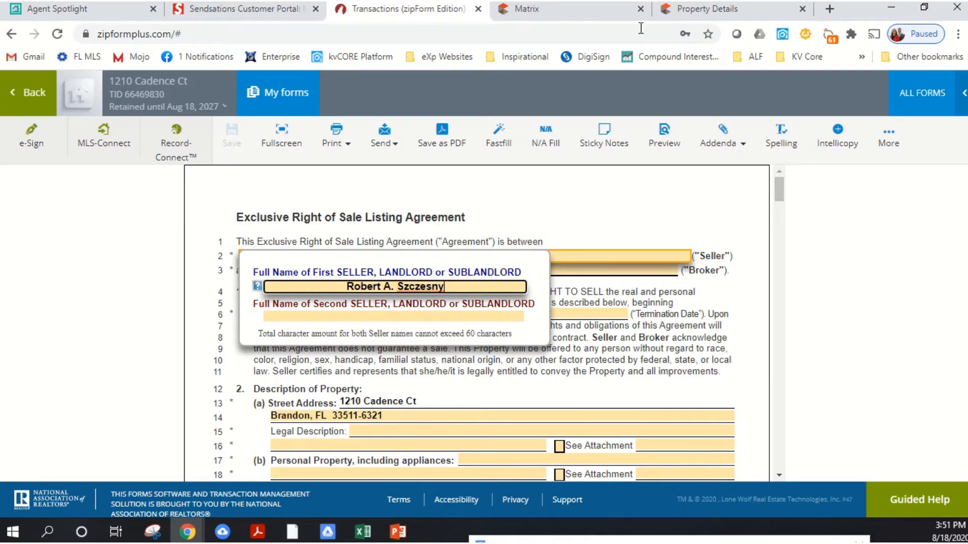
{"action": "key", "text": "Tab"}
- Check the second owner on the tax record and enter the second seller's full name in the agreement
{"action": "left_click", "coordinate": [735, 8]}
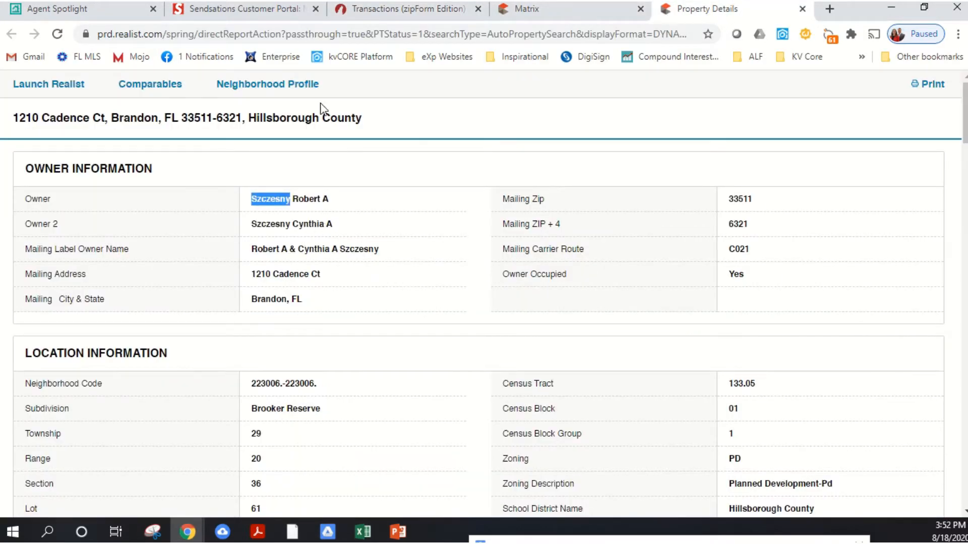
{"action": "left_click", "coordinate": [341, 19]}
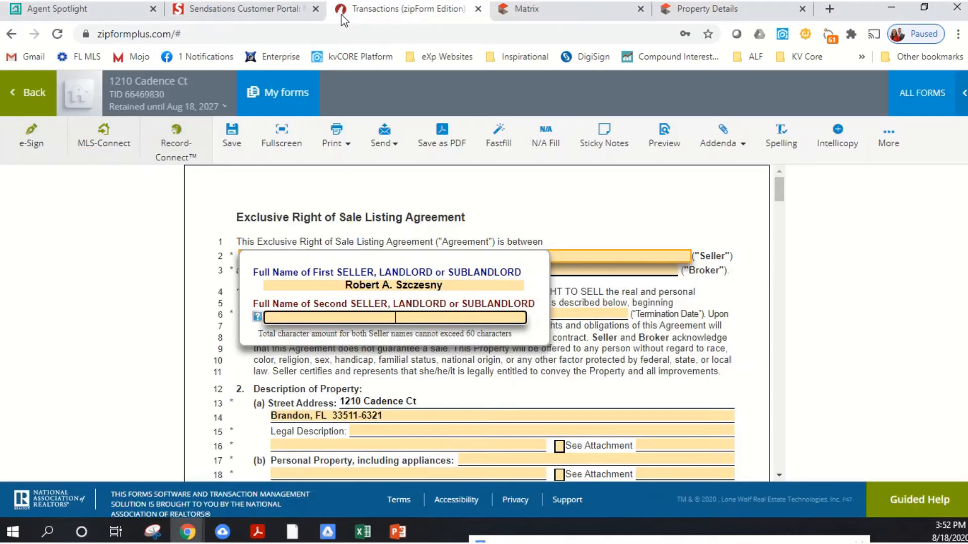
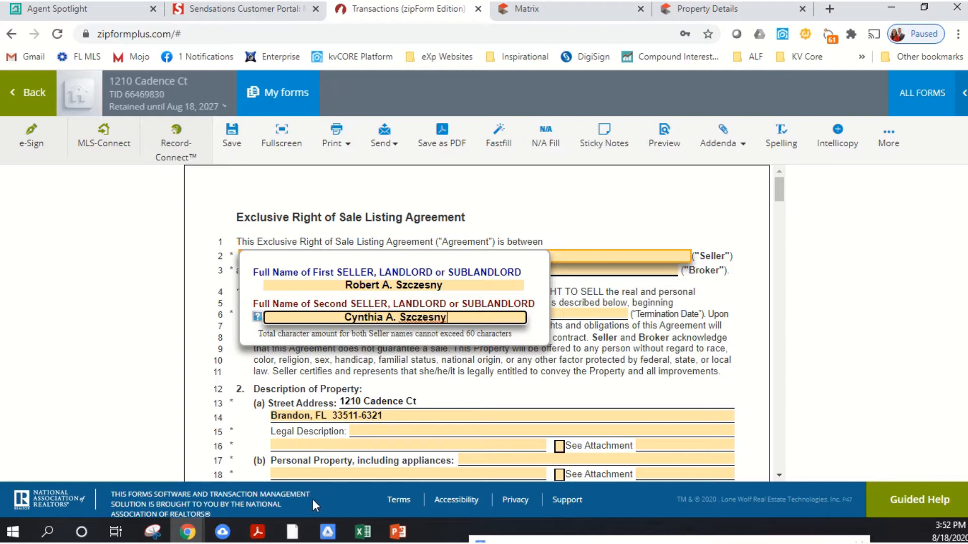
{"action": "key", "text": "Tab"}
{"action": "left_click", "coordinate": [539, 385]}
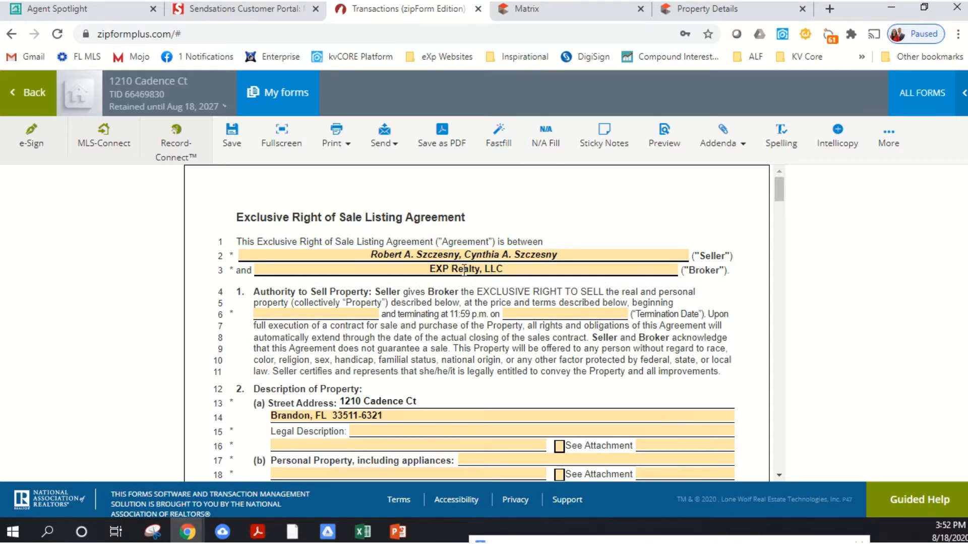
- Set the listing agreement's beginning date to August 18, 2020
{"action": "scroll", "coordinate": [476, 267], "scroll_direction": "down", "scroll_amount": 1}
{"action": "scroll", "coordinate": [473, 211], "scroll_direction": "up", "scroll_amount": 1}
{"action": "scroll", "coordinate": [536, 291], "scroll_direction": "down", "scroll_amount": 1}
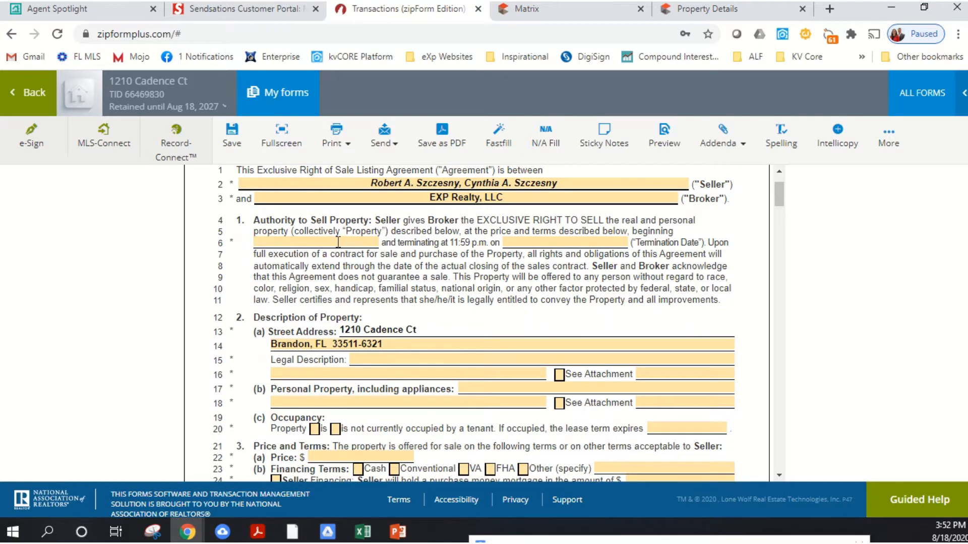
{"action": "left_click", "coordinate": [338, 242]}
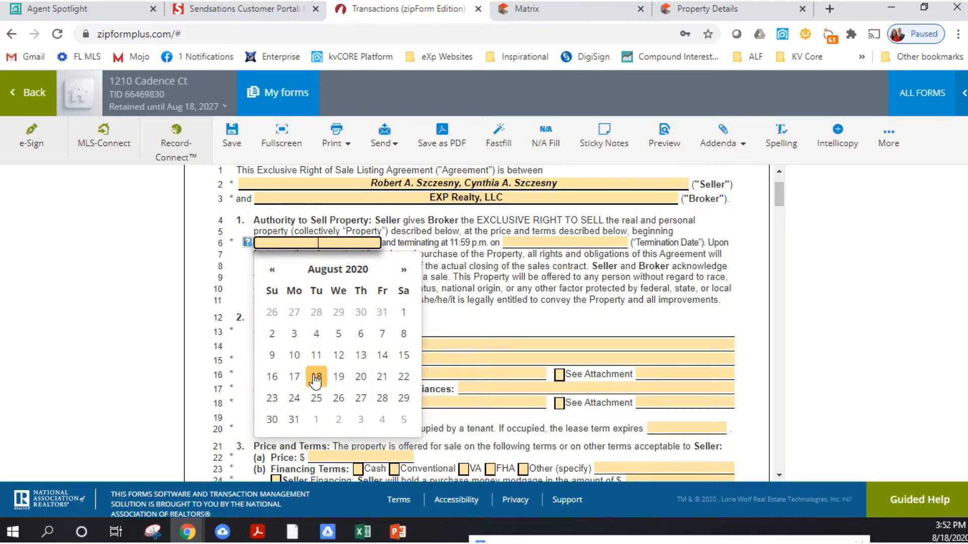
{"action": "left_click", "coordinate": [316, 378]}
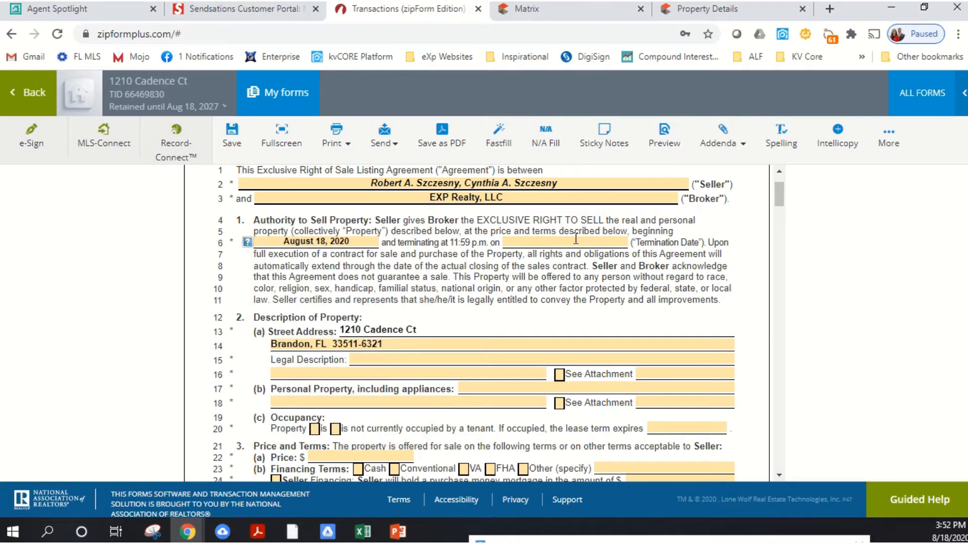
- Set the listing agreement's Termination Date to January 18, 2021
{"action": "left_click", "coordinate": [575, 241]}
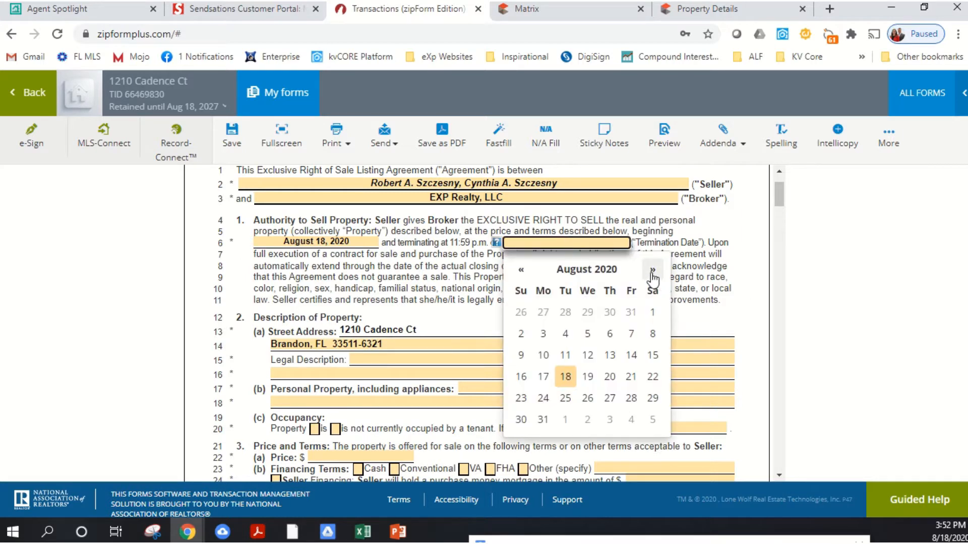
{"action": "left_click", "coordinate": [653, 272]}
{"action": "left_click", "coordinate": [653, 273]}
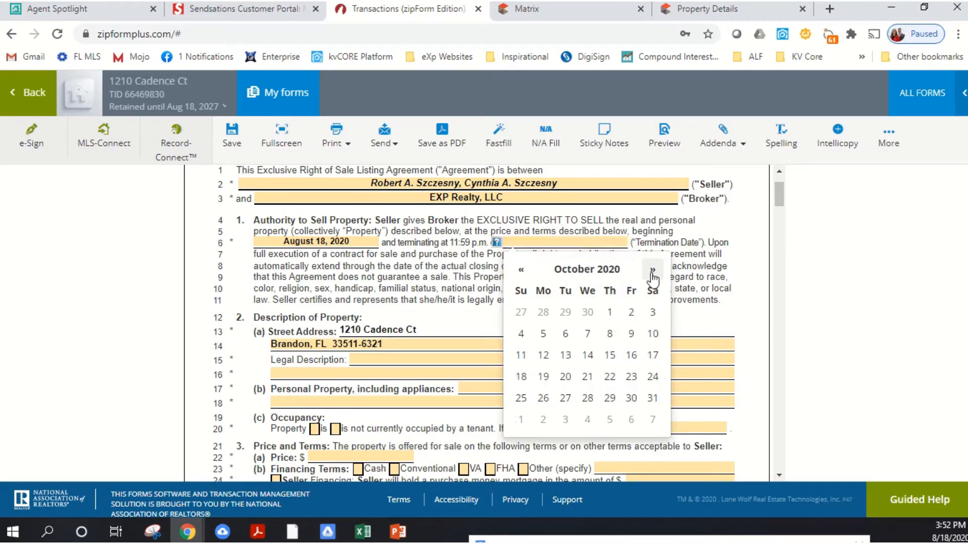
{"action": "left_click", "coordinate": [652, 272]}
{"action": "left_click", "coordinate": [653, 273]}
{"action": "left_click", "coordinate": [653, 272]}
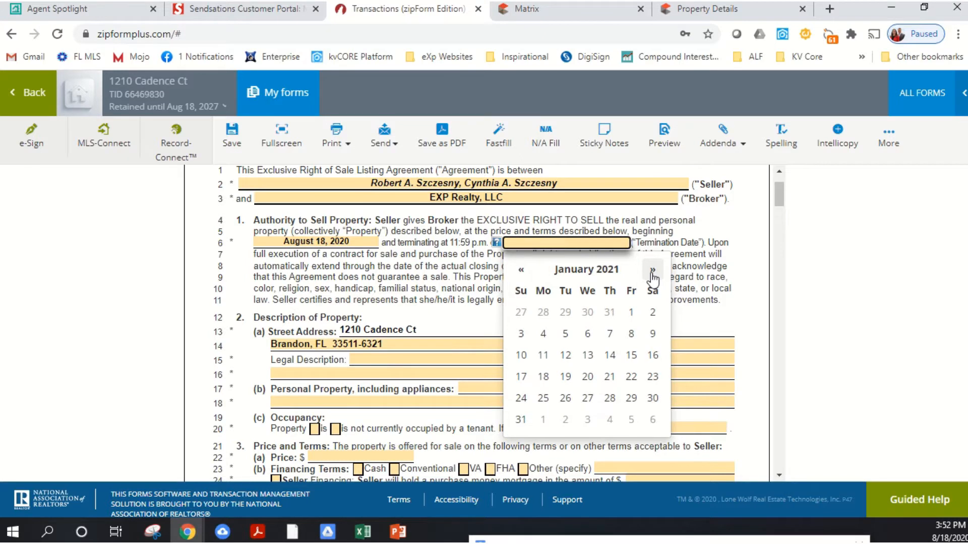
{"action": "left_click", "coordinate": [653, 272]}
{"action": "left_click", "coordinate": [653, 273]}
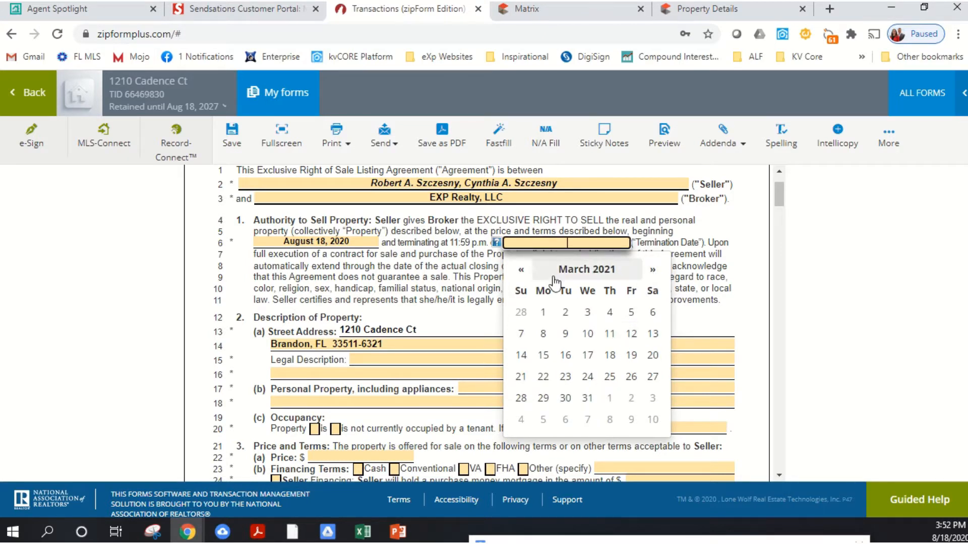
{"action": "left_click", "coordinate": [523, 271]}
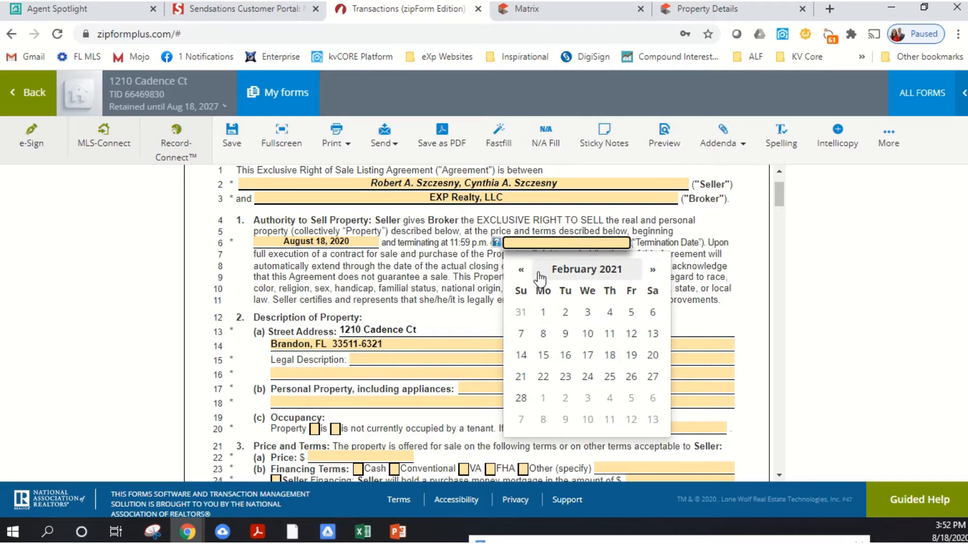
{"action": "left_click", "coordinate": [521, 269]}
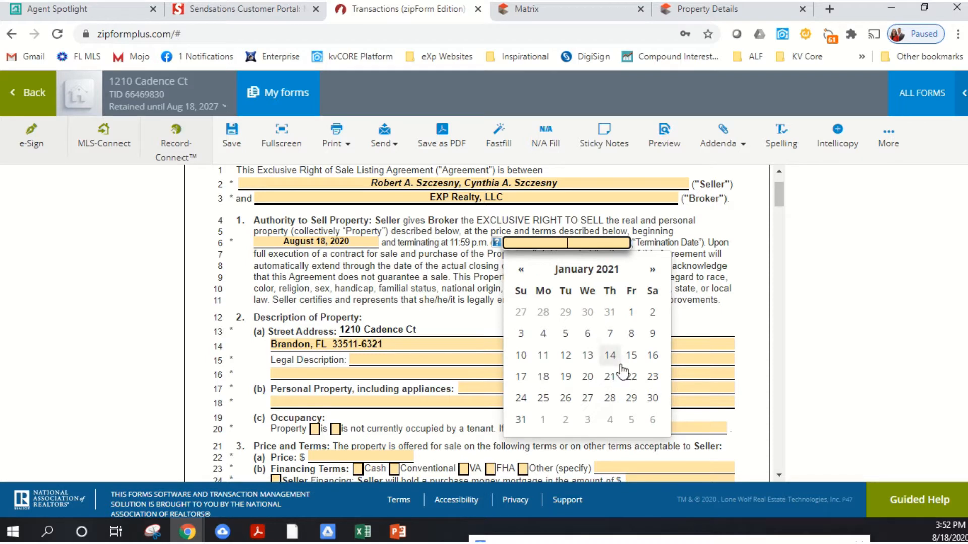
{"action": "left_click", "coordinate": [543, 377]}
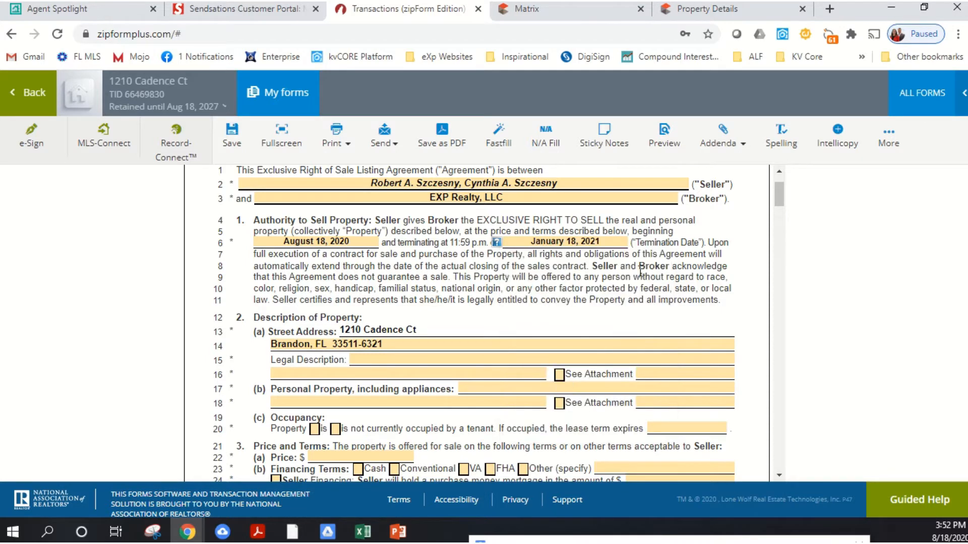
{"action": "scroll", "coordinate": [400, 266], "scroll_direction": "down", "scroll_amount": 1}
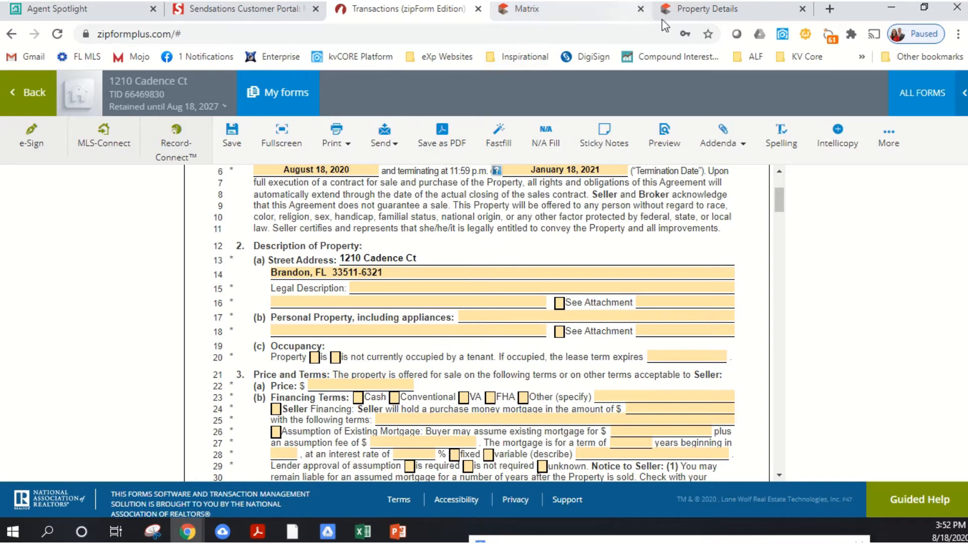
{"action": "left_click", "coordinate": [675, 10]}
{"action": "scroll", "coordinate": [346, 322], "scroll_direction": "down", "scroll_amount": 3}
{"action": "scroll", "coordinate": [338, 363], "scroll_direction": "down", "scroll_amount": 5}
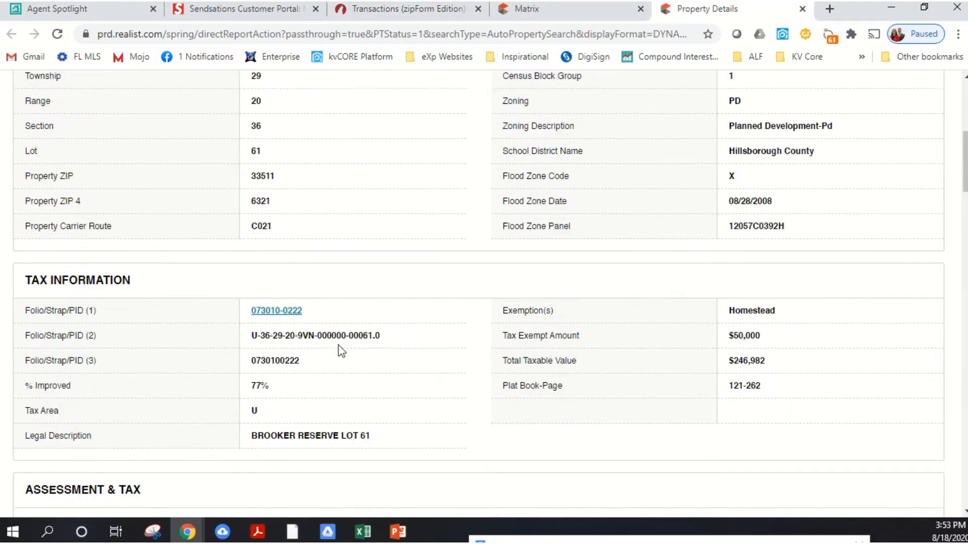
{"action": "left_click_drag", "start_coordinate": [391, 367], "coordinate": [315, 364]}
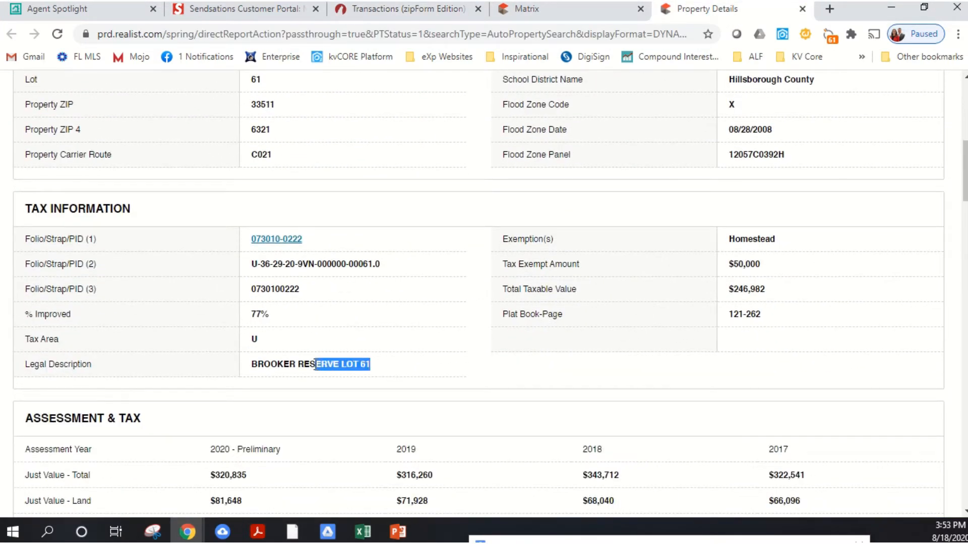
{"action": "left_click_drag", "start_coordinate": [259, 376], "coordinate": [248, 368]}
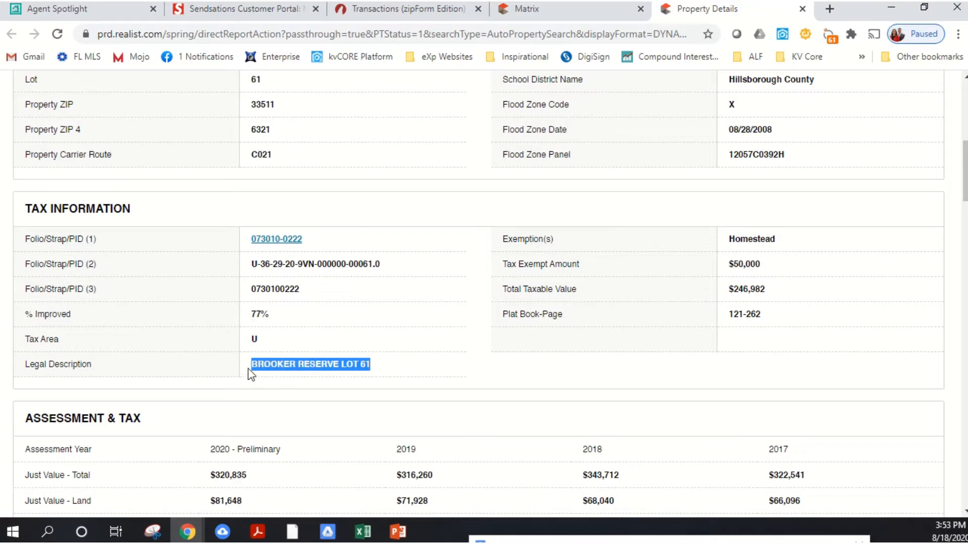
{"action": "right_click", "coordinate": [297, 367]}
{"action": "left_click", "coordinate": [336, 379]}
{"action": "left_click", "coordinate": [429, 14]}
{"action": "left_click", "coordinate": [425, 285]}
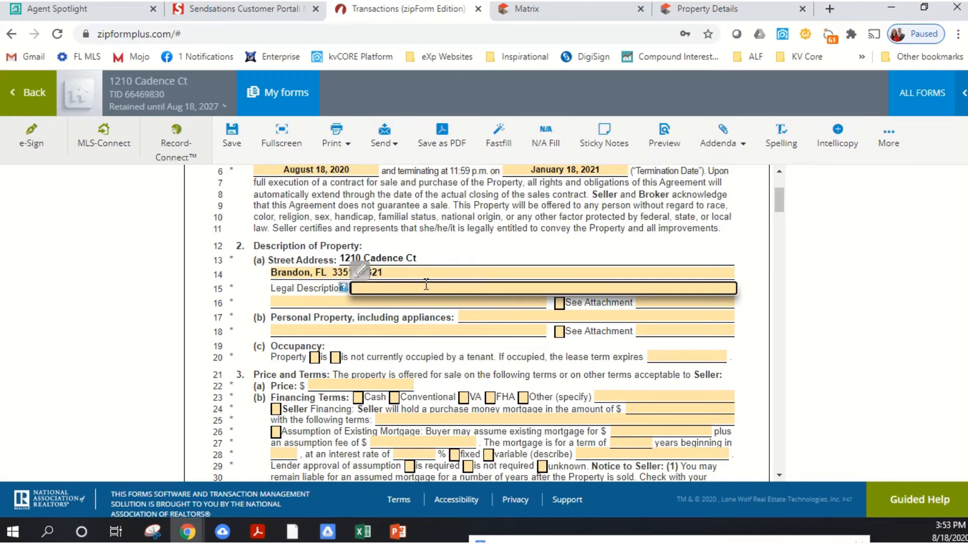
{"action": "right_click", "coordinate": [425, 285]}
{"action": "left_click", "coordinate": [474, 396]}
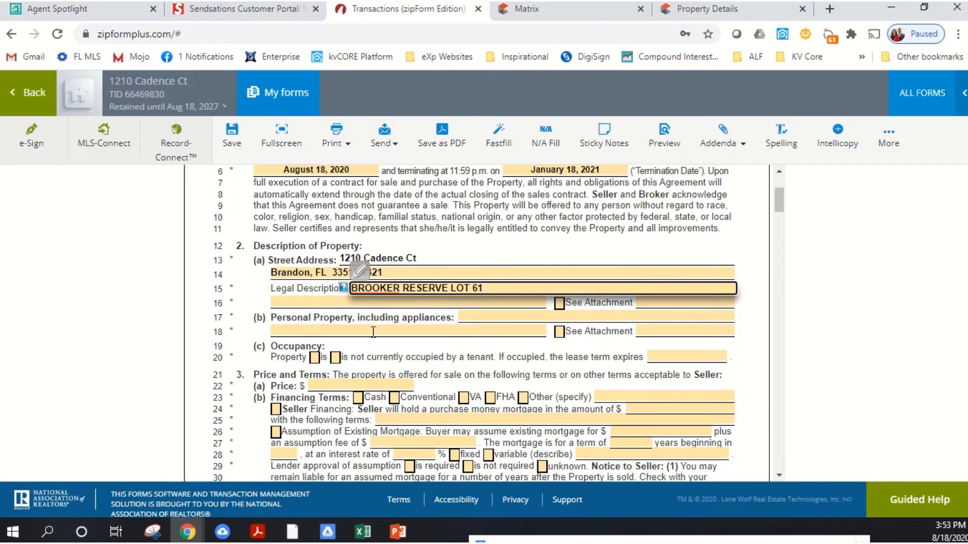
{"action": "left_click", "coordinate": [467, 318]}
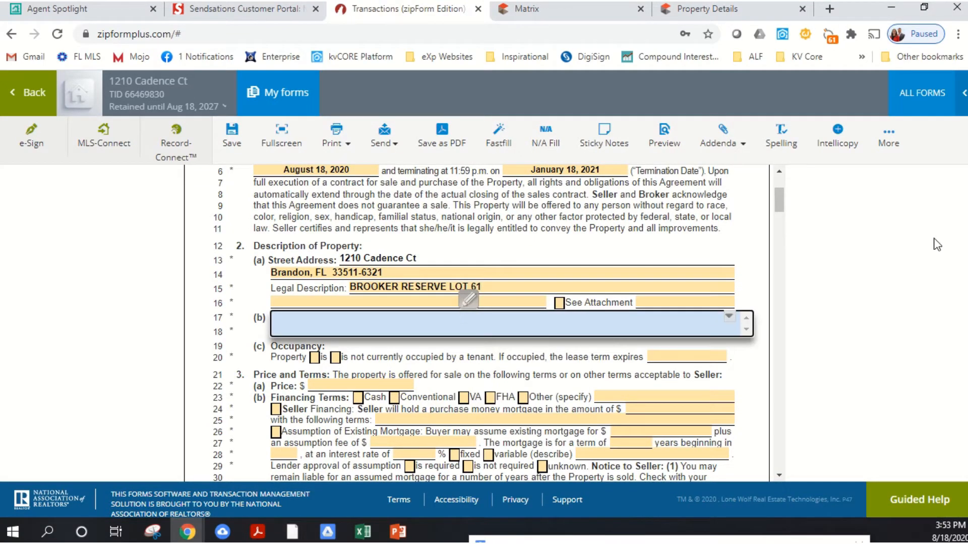
{"action": "left_click", "coordinate": [756, 244]}
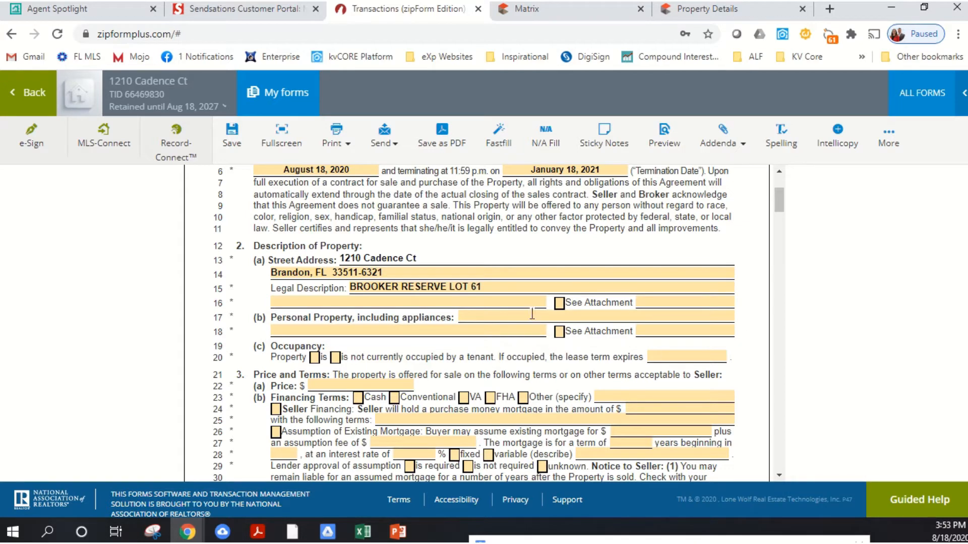
{"action": "scroll", "coordinate": [530, 312], "scroll_direction": "down", "scroll_amount": 2}
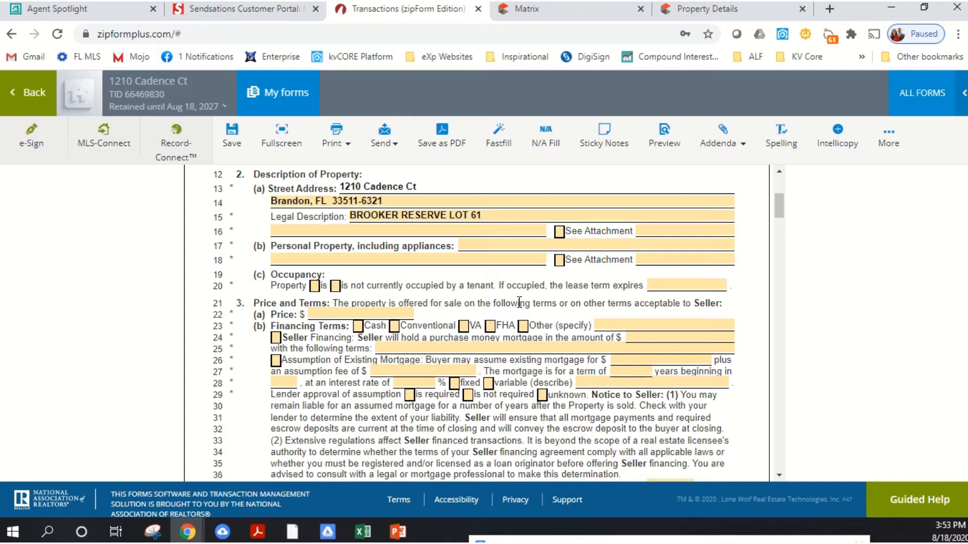
{"action": "left_click", "coordinate": [485, 249]}
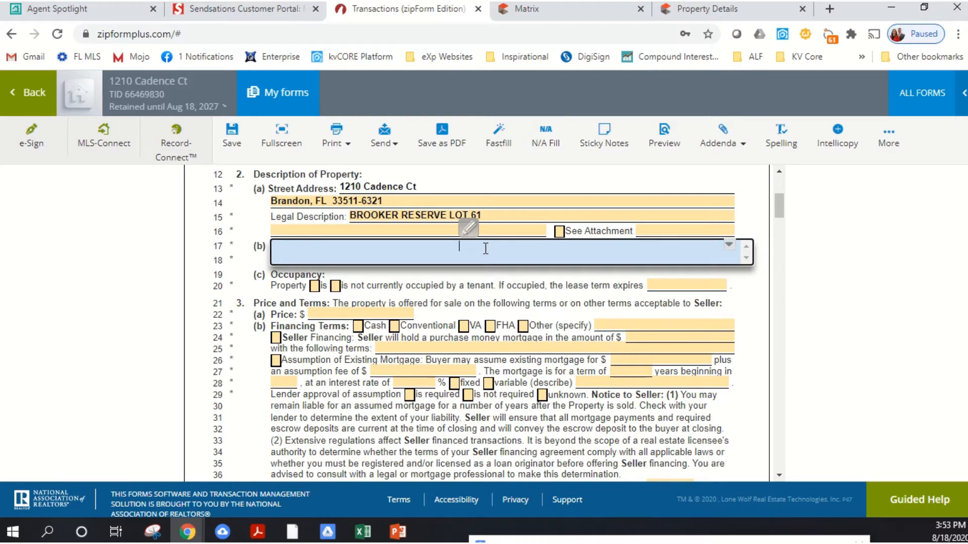
{"action": "left_click", "coordinate": [492, 291]}
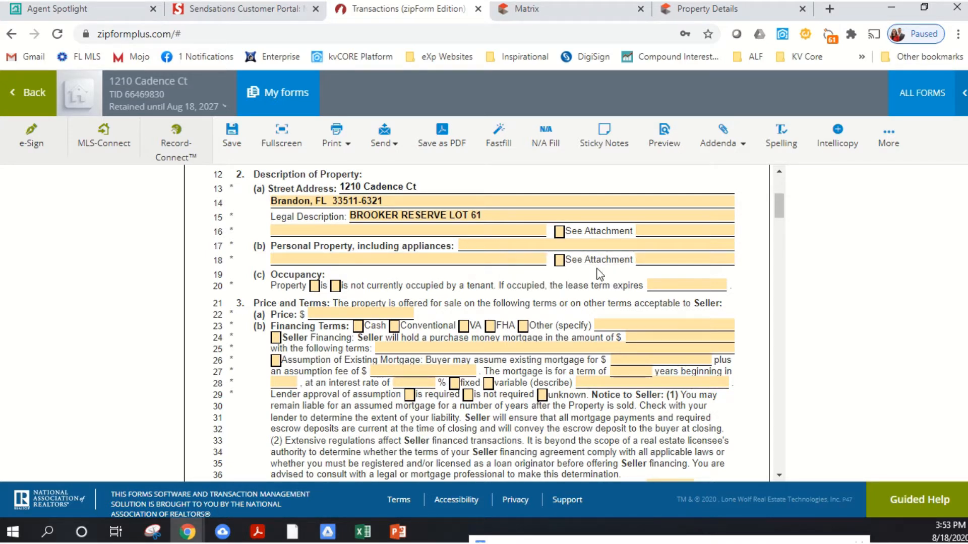
- Mark the property as not currently occupied by a tenant and set the listing Price to $499,000
{"action": "left_click", "coordinate": [336, 286]}
{"action": "left_click", "coordinate": [335, 286]}
{"action": "left_click", "coordinate": [337, 312]}
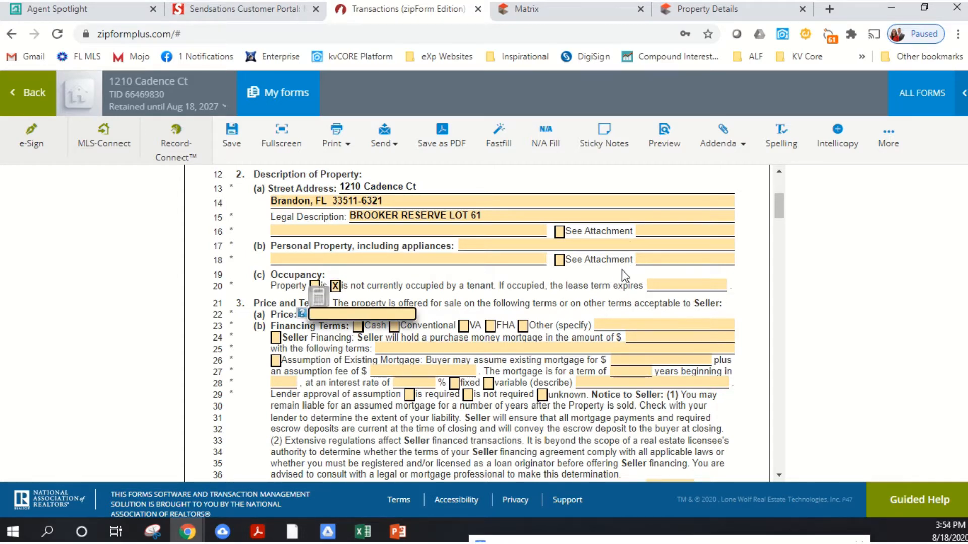
{"action": "scroll", "coordinate": [621, 271], "scroll_direction": "down", "scroll_amount": 1}
{"action": "type", "text": "4"}
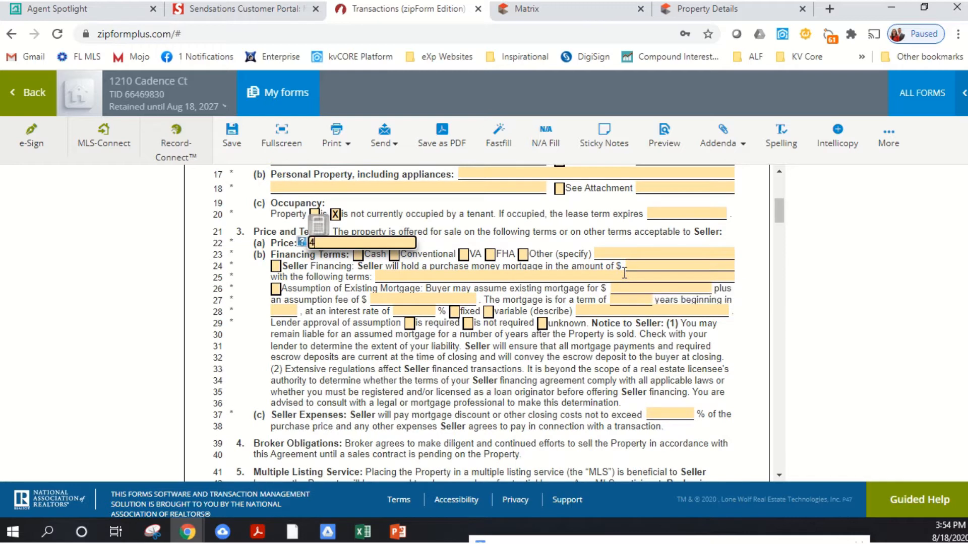
{"action": "type", "text": "99,000"}
{"action": "left_click", "coordinate": [342, 330]}
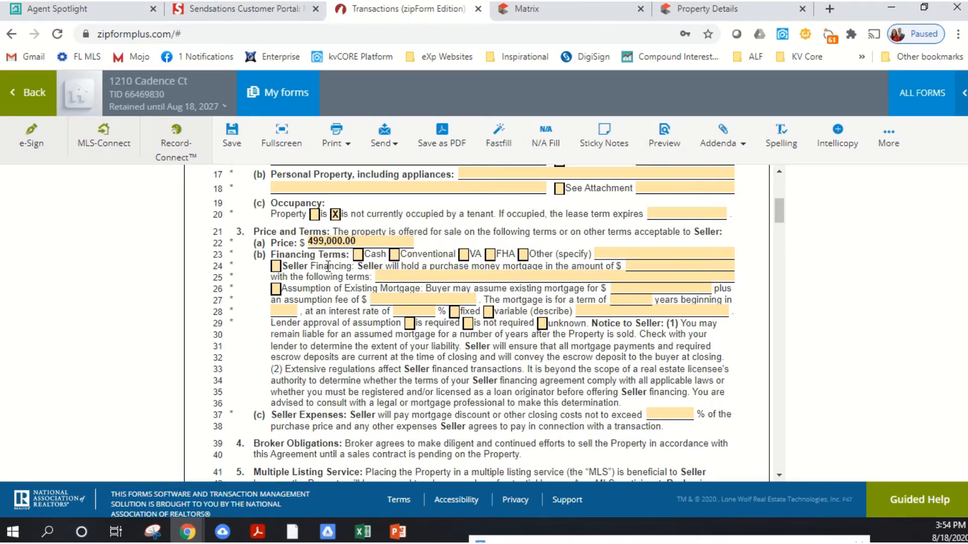
- Select Cash, Conventional and VA as the accepted Financing Terms
{"action": "left_click", "coordinate": [358, 254]}
{"action": "left_click", "coordinate": [395, 255]}
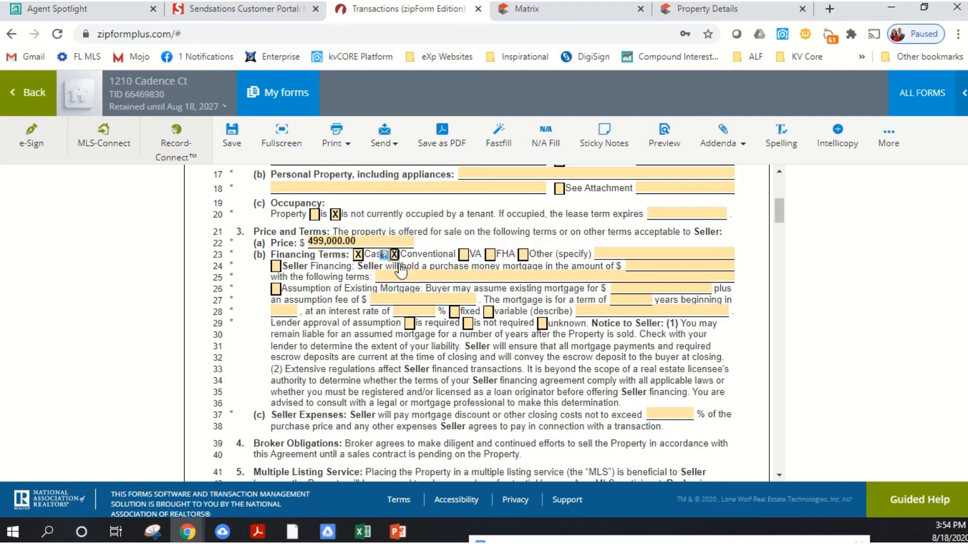
{"action": "left_click", "coordinate": [464, 254]}
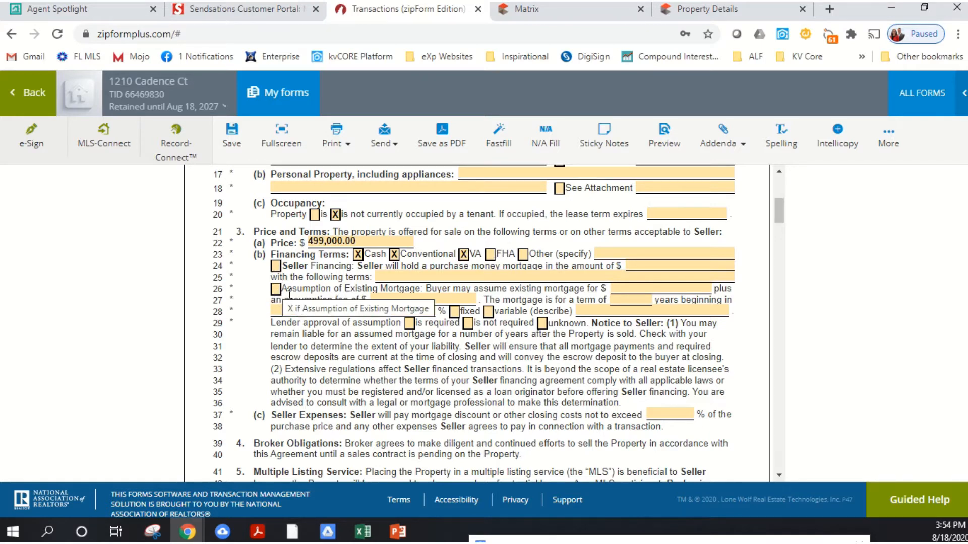
{"action": "scroll", "coordinate": [425, 288], "scroll_direction": "down", "scroll_amount": 2}
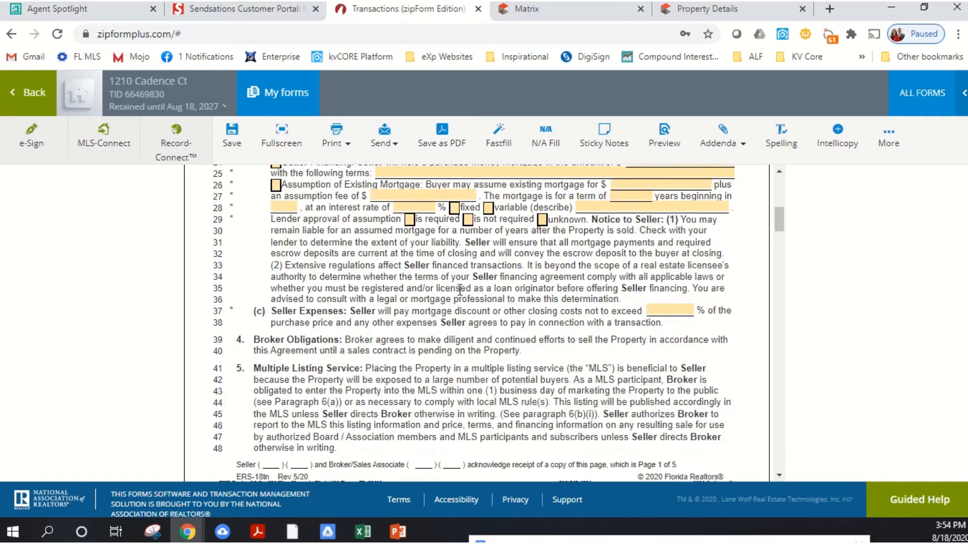
{"action": "scroll", "coordinate": [464, 282], "scroll_direction": "up", "scroll_amount": 1}
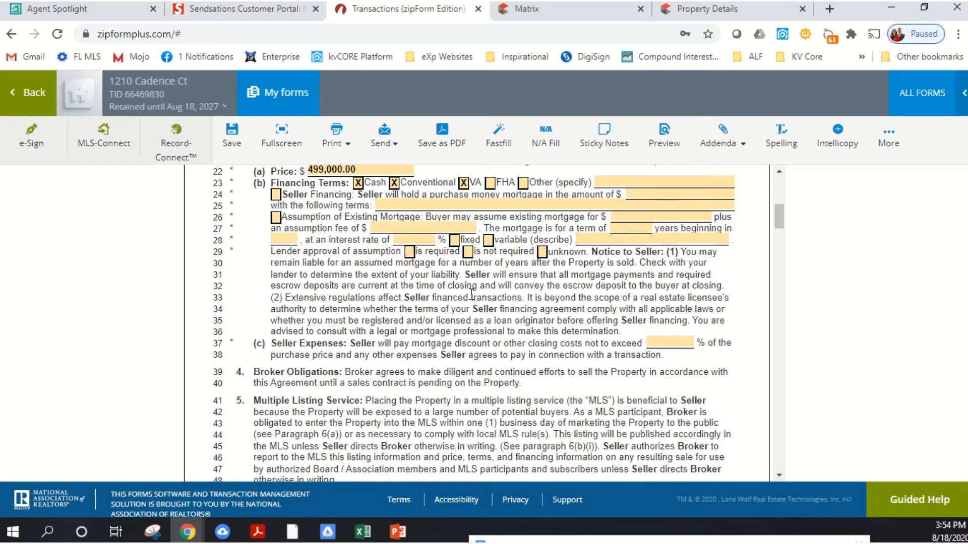
{"action": "scroll", "coordinate": [472, 294], "scroll_direction": "down", "scroll_amount": 3}
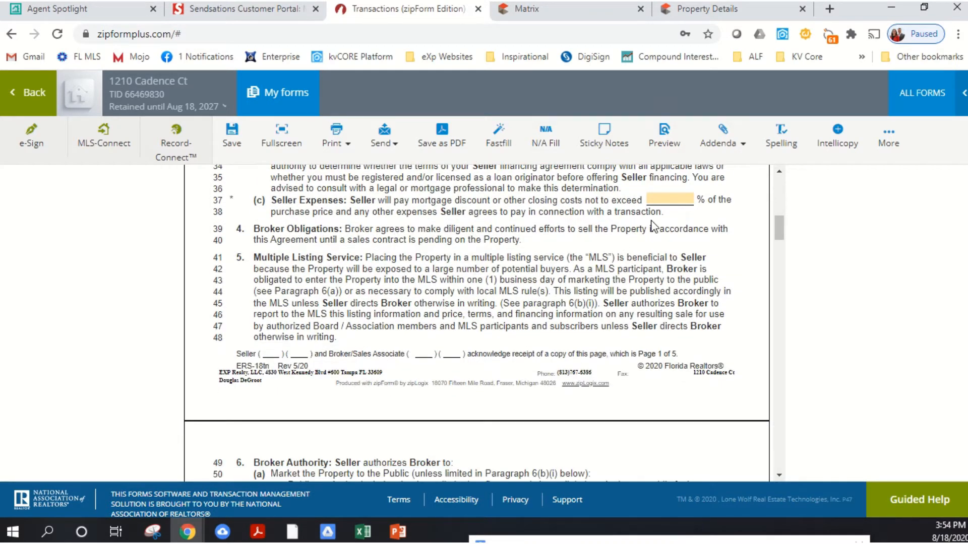
{"action": "left_click", "coordinate": [687, 199]}
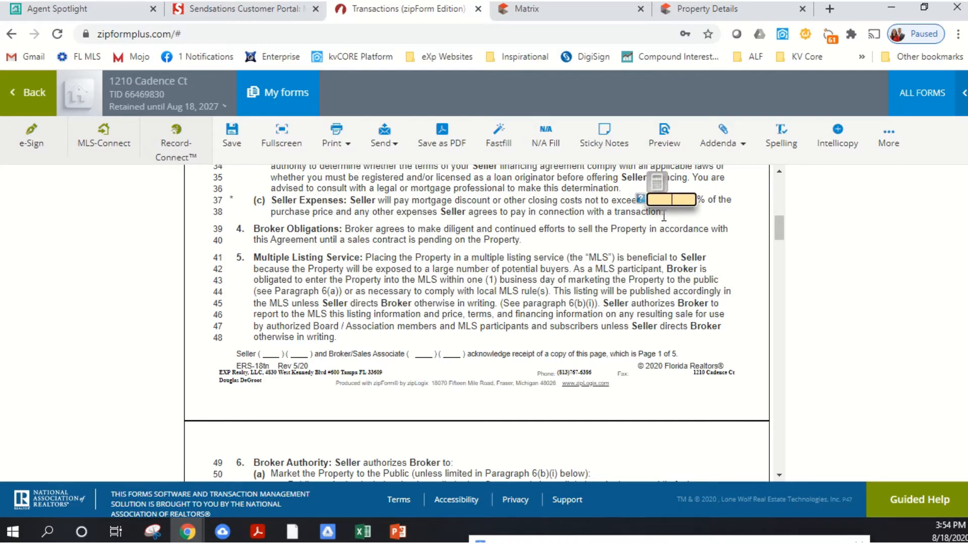
{"action": "left_click", "coordinate": [609, 262]}
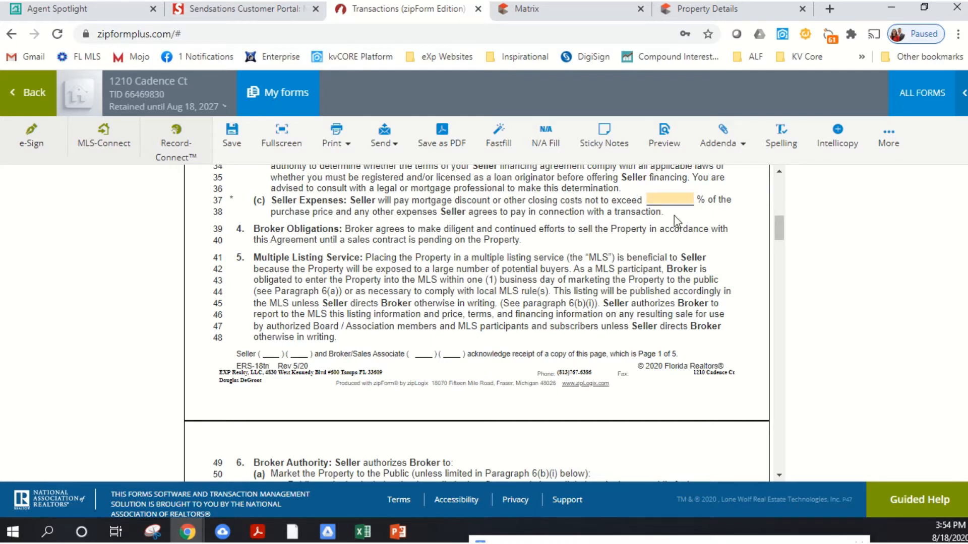
- In the Broker Authority section, authorize the use of a lock box system and select Withhold verbal offers
{"action": "scroll", "coordinate": [593, 225], "scroll_direction": "down", "scroll_amount": 5}
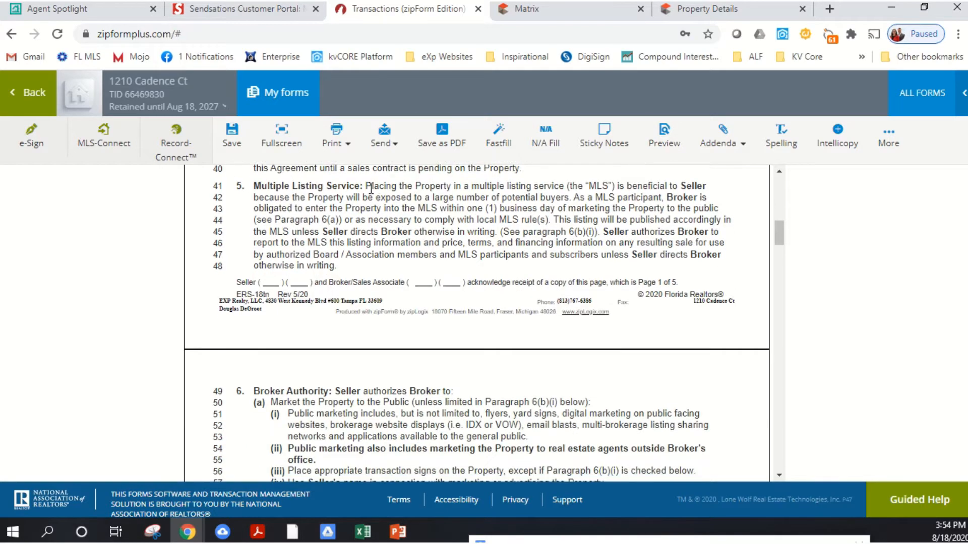
{"action": "scroll", "coordinate": [323, 233], "scroll_direction": "down", "scroll_amount": 2}
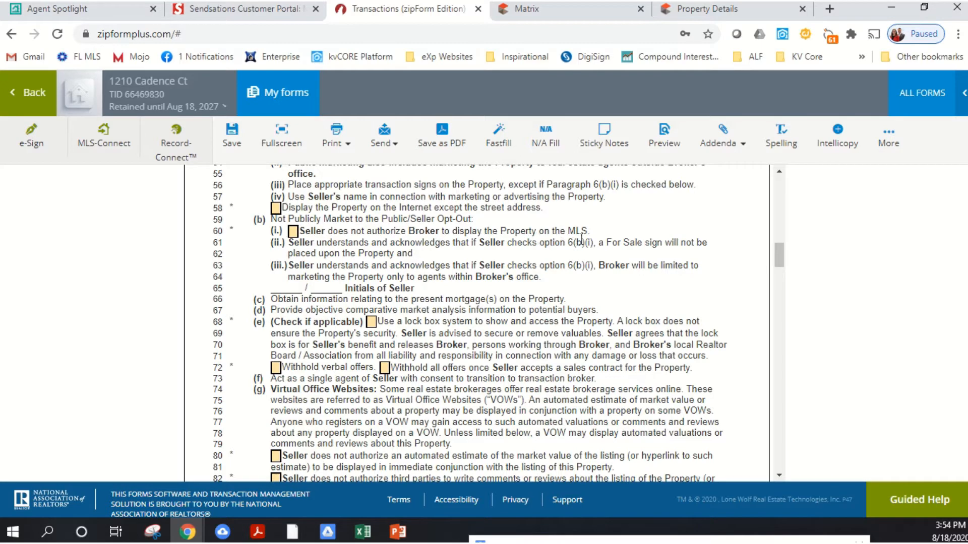
{"action": "scroll", "coordinate": [384, 265], "scroll_direction": "down", "scroll_amount": 1}
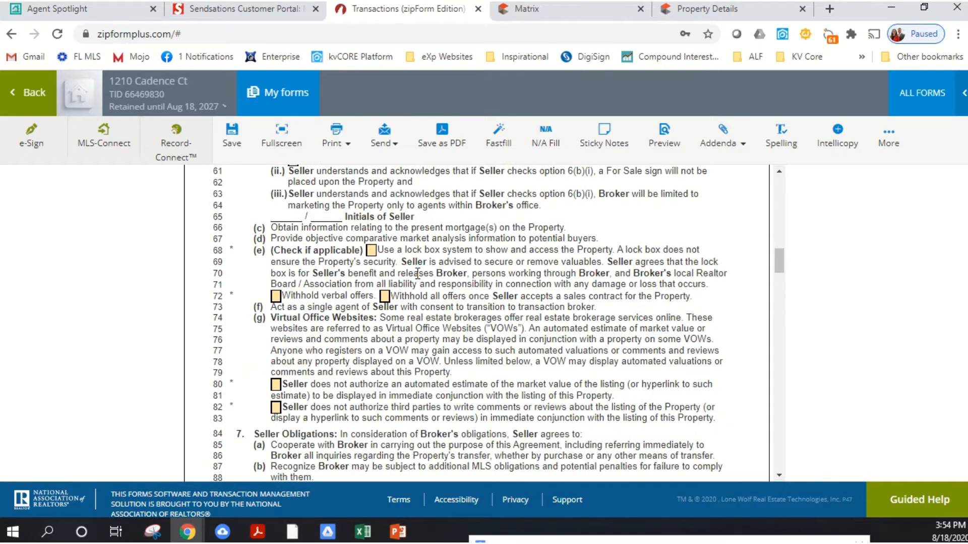
{"action": "left_click", "coordinate": [371, 250]}
{"action": "scroll", "coordinate": [374, 252], "scroll_direction": "down", "scroll_amount": 1}
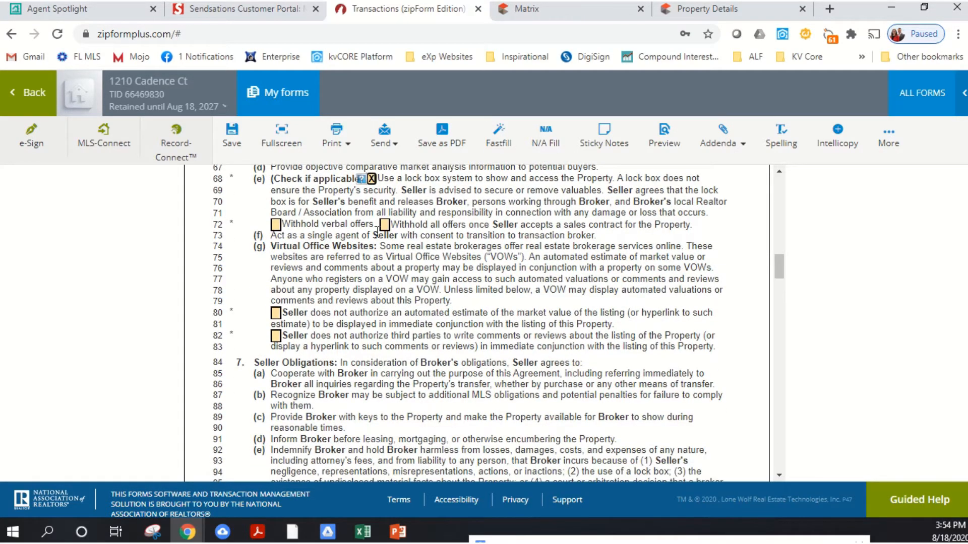
{"action": "left_click", "coordinate": [276, 224]}
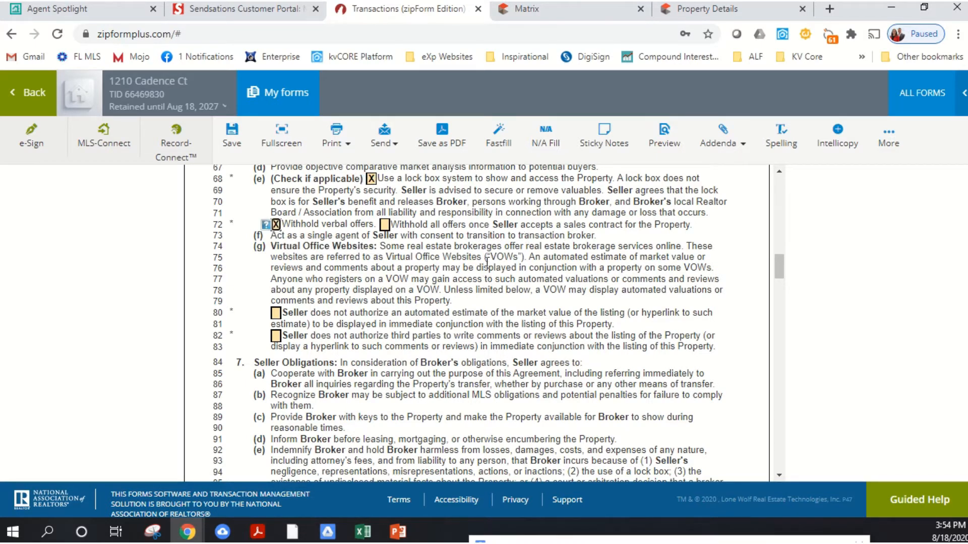
- Under Virtual Office Websites, mark that the seller does not authorize automated value estimates or third-party comments and reviews
{"action": "scroll", "coordinate": [300, 280], "scroll_direction": "down", "scroll_amount": 2}
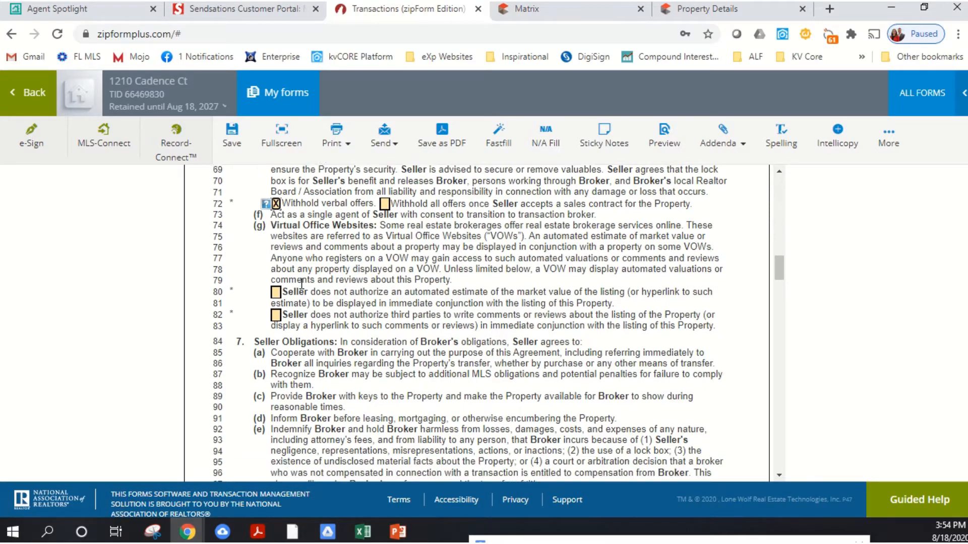
{"action": "scroll", "coordinate": [280, 257], "scroll_direction": "up", "scroll_amount": 2}
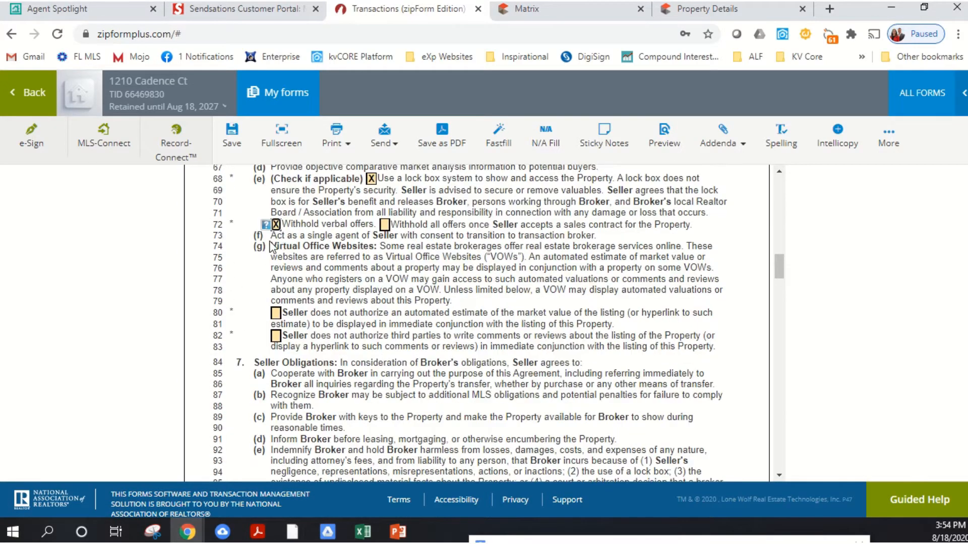
{"action": "scroll", "coordinate": [272, 249], "scroll_direction": "up", "scroll_amount": 2}
{"action": "scroll", "coordinate": [272, 248], "scroll_direction": "up", "scroll_amount": 4}
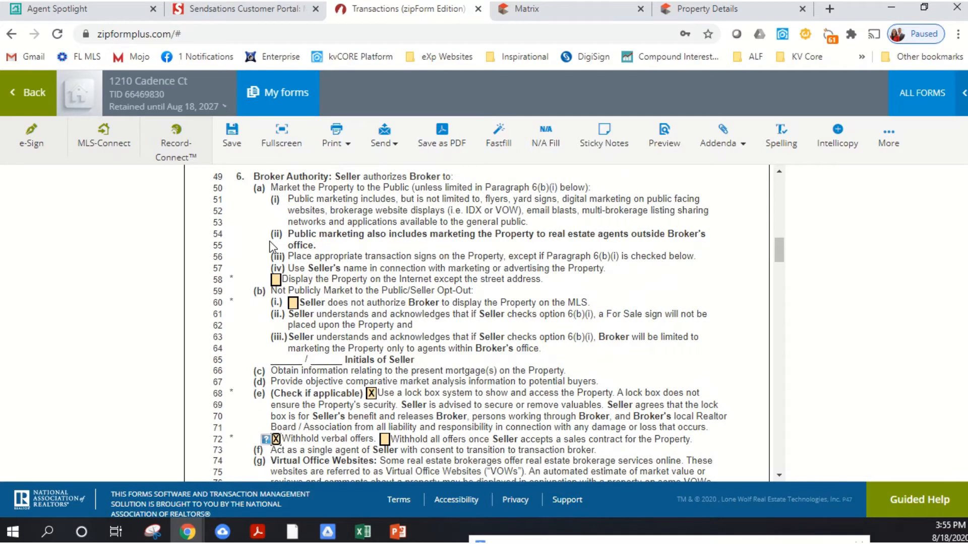
{"action": "scroll", "coordinate": [273, 247], "scroll_direction": "down", "scroll_amount": 6}
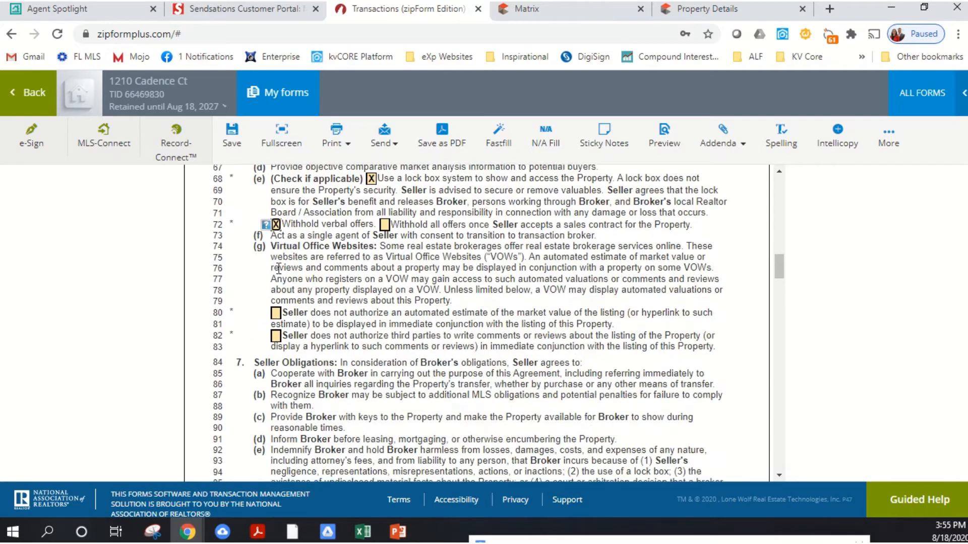
{"action": "left_click", "coordinate": [275, 313]}
{"action": "left_click", "coordinate": [275, 335]}
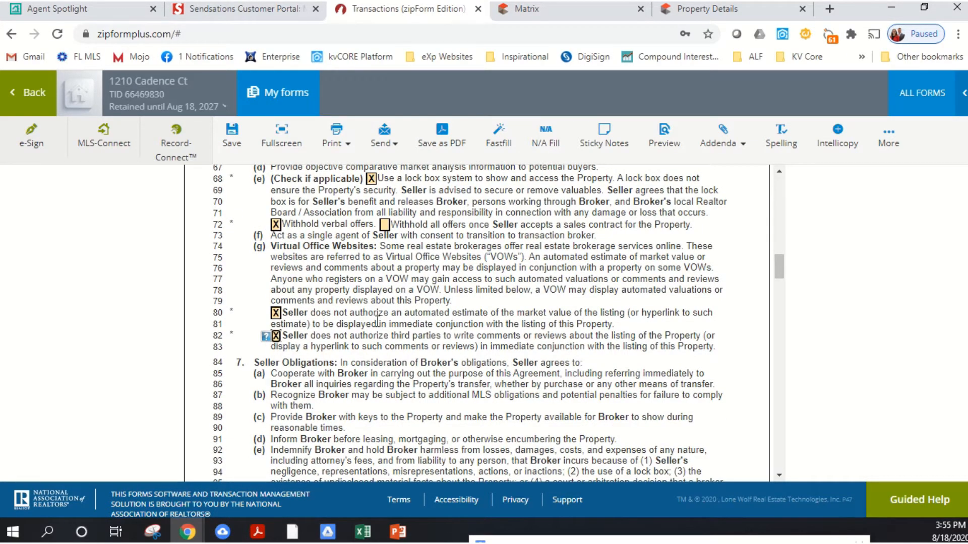
- Review the Seller Obligations in section 7, including the blank line for known material facts in paragraph (g)
{"action": "scroll", "coordinate": [496, 263], "scroll_direction": "down", "scroll_amount": 2}
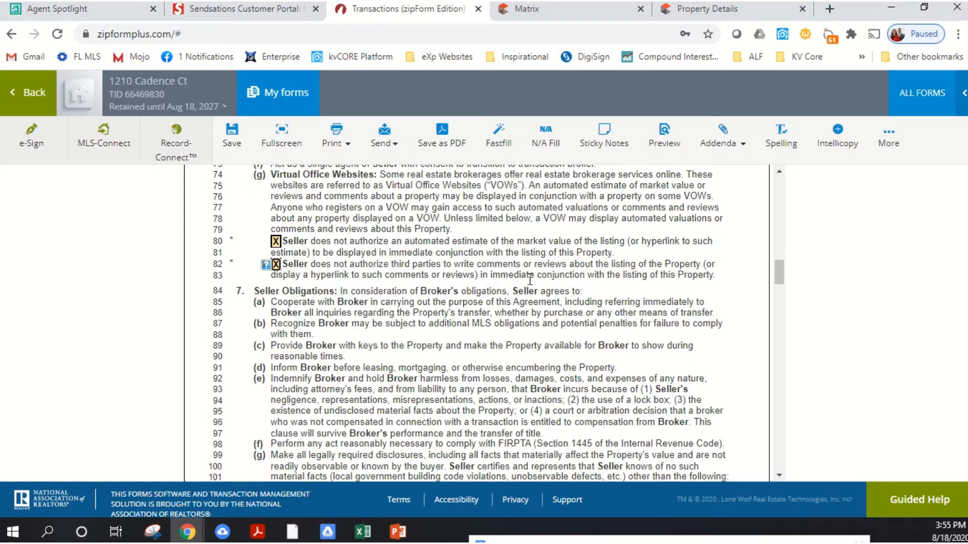
{"action": "scroll", "coordinate": [554, 262], "scroll_direction": "down", "scroll_amount": 2}
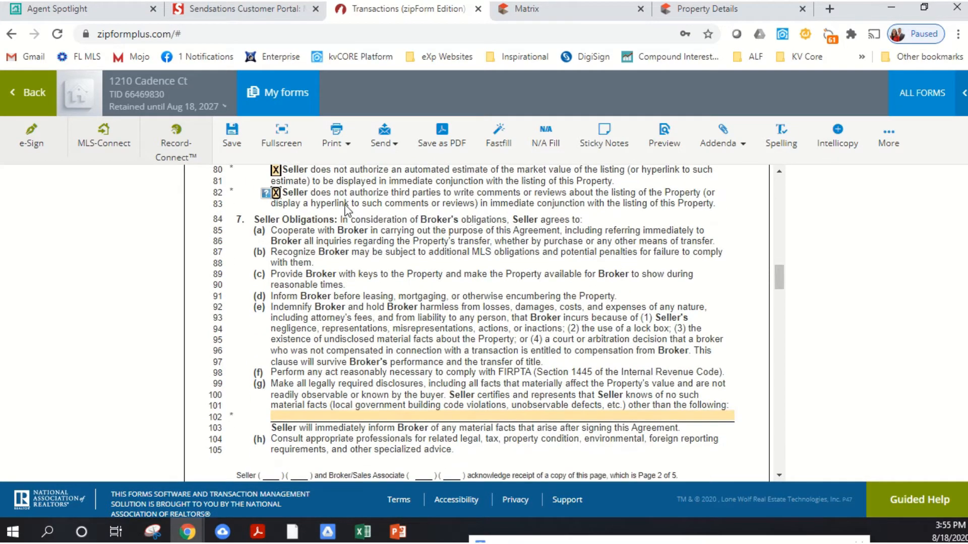
{"action": "scroll", "coordinate": [353, 208], "scroll_direction": "up", "scroll_amount": 4}
{"action": "scroll", "coordinate": [388, 284], "scroll_direction": "down", "scroll_amount": 4}
{"action": "scroll", "coordinate": [496, 255], "scroll_direction": "down", "scroll_amount": 2}
{"action": "scroll", "coordinate": [396, 223], "scroll_direction": "up", "scroll_amount": 2}
{"action": "scroll", "coordinate": [363, 339], "scroll_direction": "down", "scroll_amount": 2}
{"action": "scroll", "coordinate": [338, 290], "scroll_direction": "down", "scroll_amount": 2}
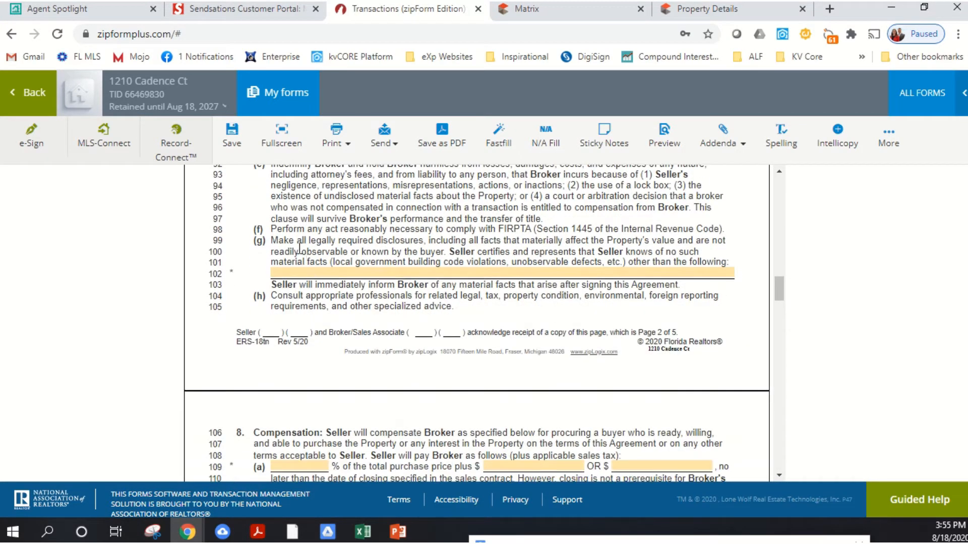
{"action": "left_click", "coordinate": [411, 274]}
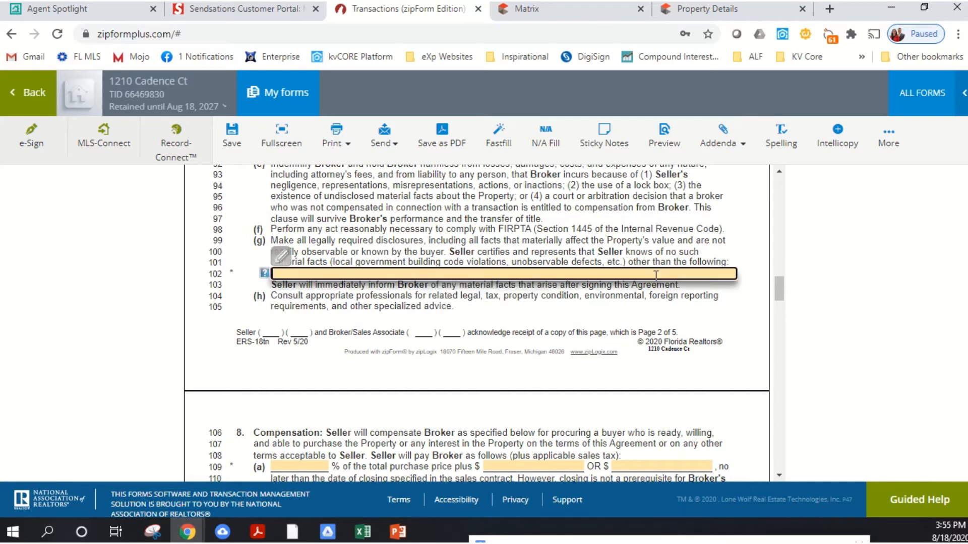
{"action": "scroll", "coordinate": [555, 287], "scroll_direction": "up", "scroll_amount": 2}
{"action": "scroll", "coordinate": [564, 297], "scroll_direction": "down", "scroll_amount": 2}
{"action": "left_click", "coordinate": [402, 279]}
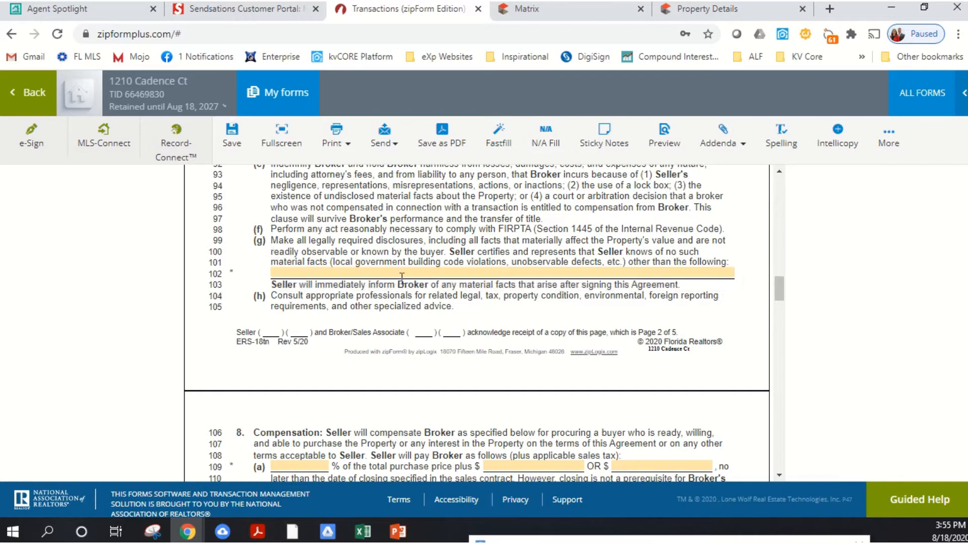
- Set the broker's compensation in paragraph 8(a) to 6% of the total purchase price
{"action": "scroll", "coordinate": [366, 265], "scroll_direction": "down", "scroll_amount": 2}
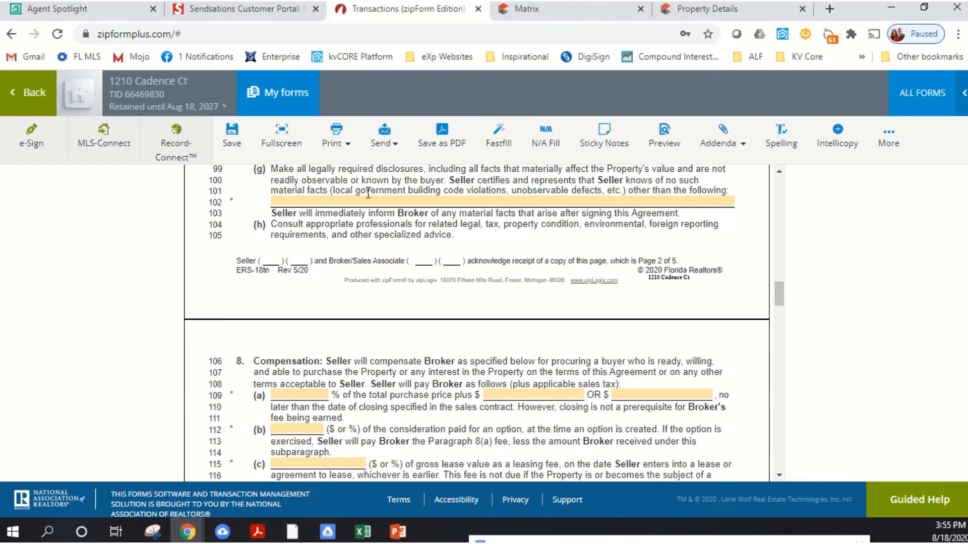
{"action": "scroll", "coordinate": [365, 223], "scroll_direction": "down", "scroll_amount": 2}
{"action": "scroll", "coordinate": [370, 238], "scroll_direction": "down", "scroll_amount": 1}
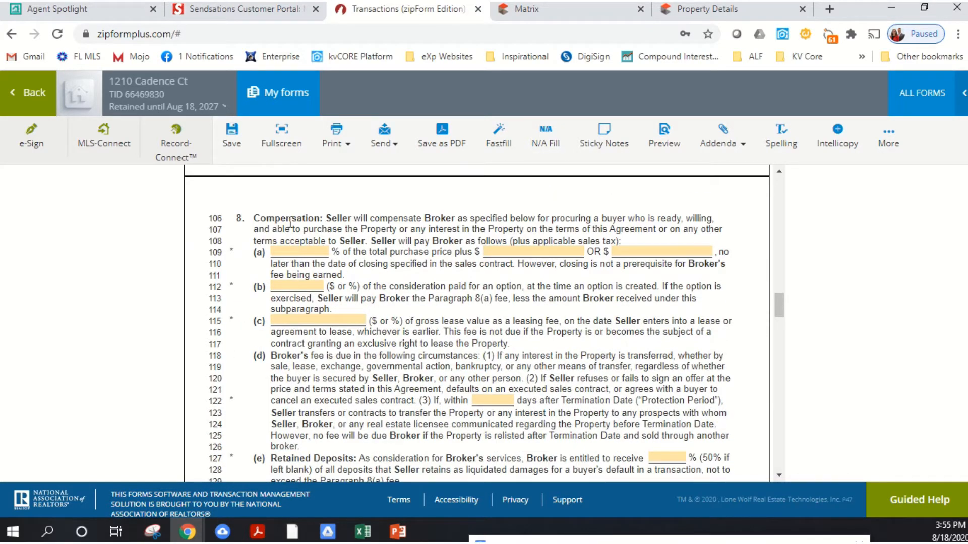
{"action": "left_click", "coordinate": [308, 252]}
{"action": "type", "text": "6"}
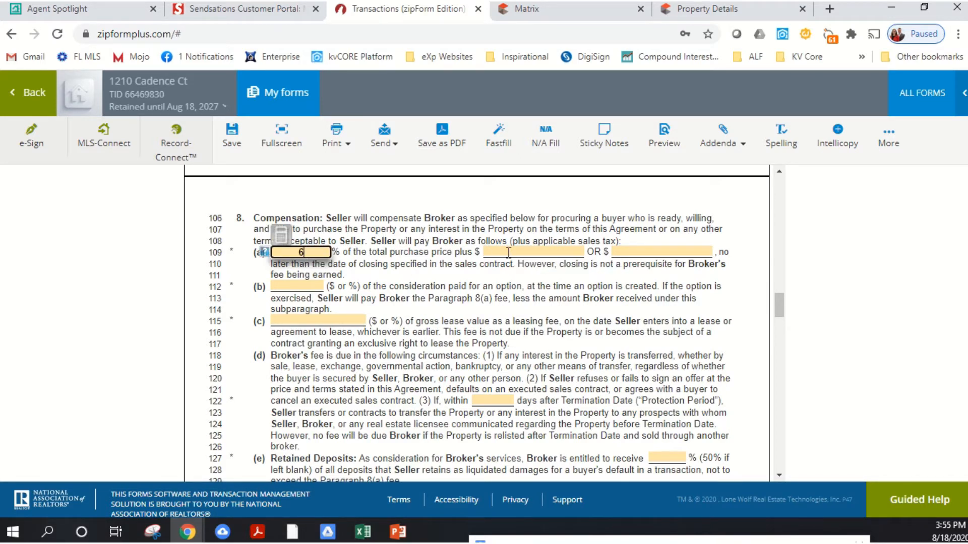
{"action": "left_click", "coordinate": [508, 252]}
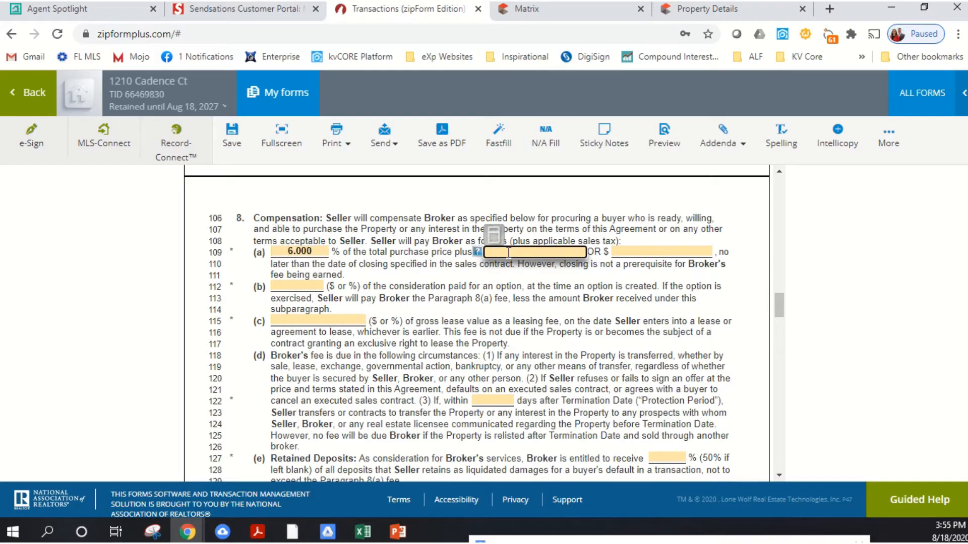
{"action": "left_click", "coordinate": [555, 335]}
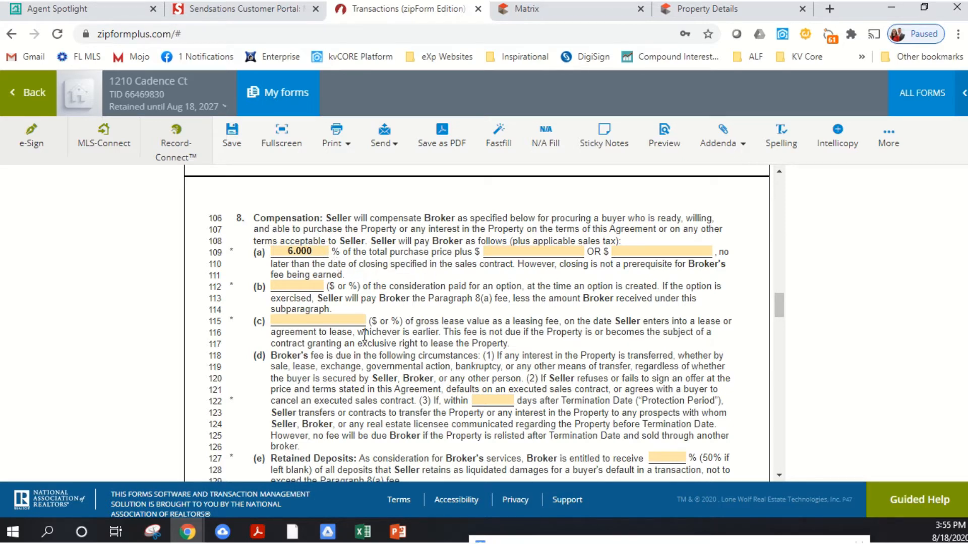
- Set the Protection Period in paragraph 8(d) to 30 days after the Termination Date
{"action": "scroll", "coordinate": [488, 334], "scroll_direction": "down", "scroll_amount": 2}
{"action": "scroll", "coordinate": [395, 268], "scroll_direction": "down", "scroll_amount": 2}
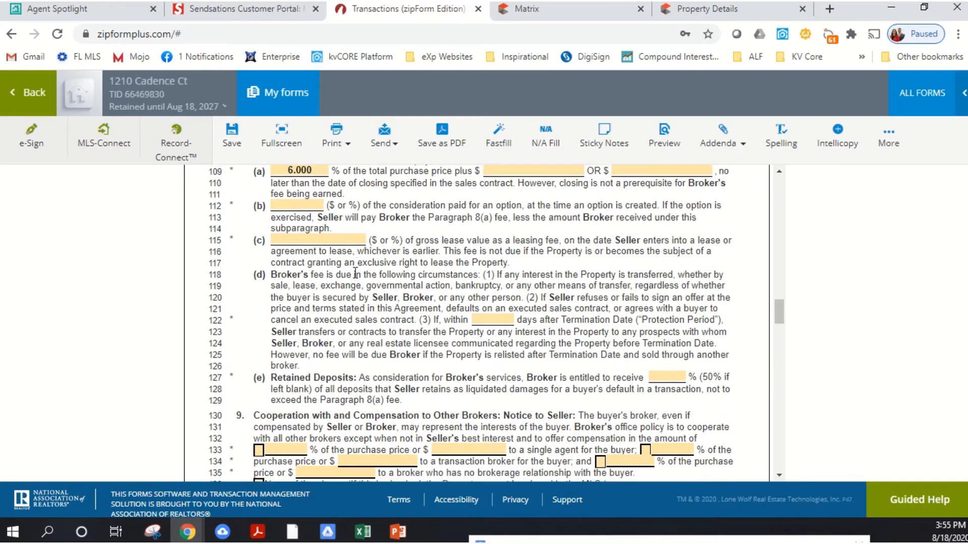
{"action": "scroll", "coordinate": [395, 269], "scroll_direction": "up", "scroll_amount": 2}
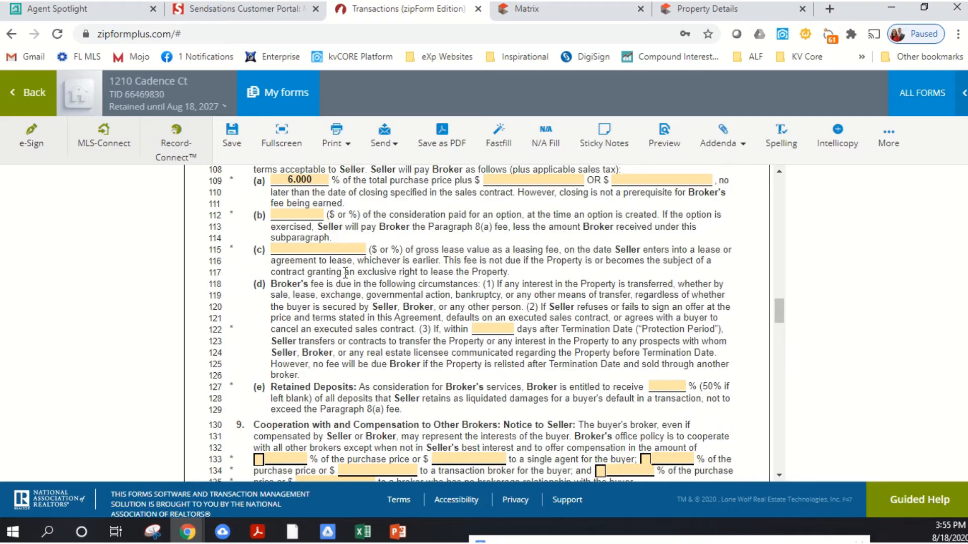
{"action": "left_click", "coordinate": [486, 328]}
{"action": "type", "text": "3"}
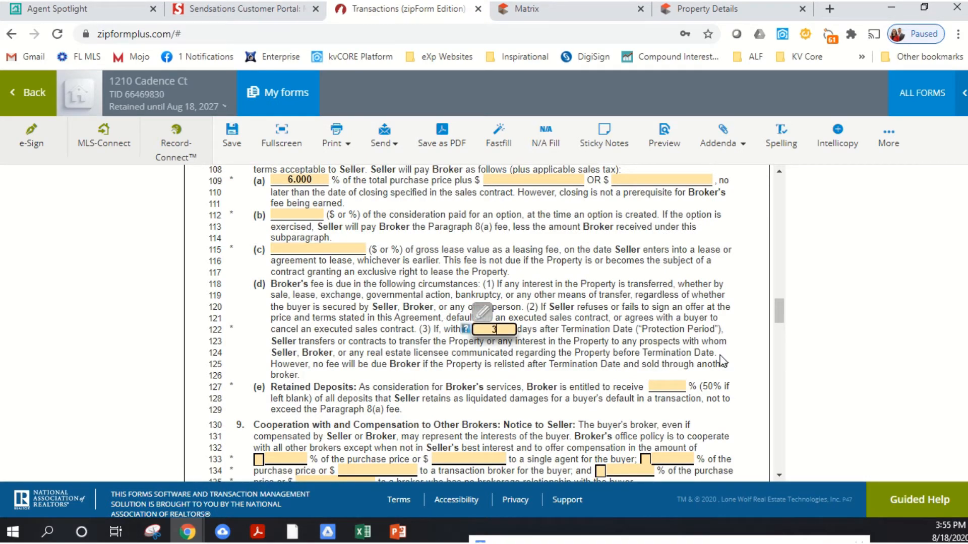
{"action": "type", "text": "0"}
{"action": "left_click", "coordinate": [638, 331]}
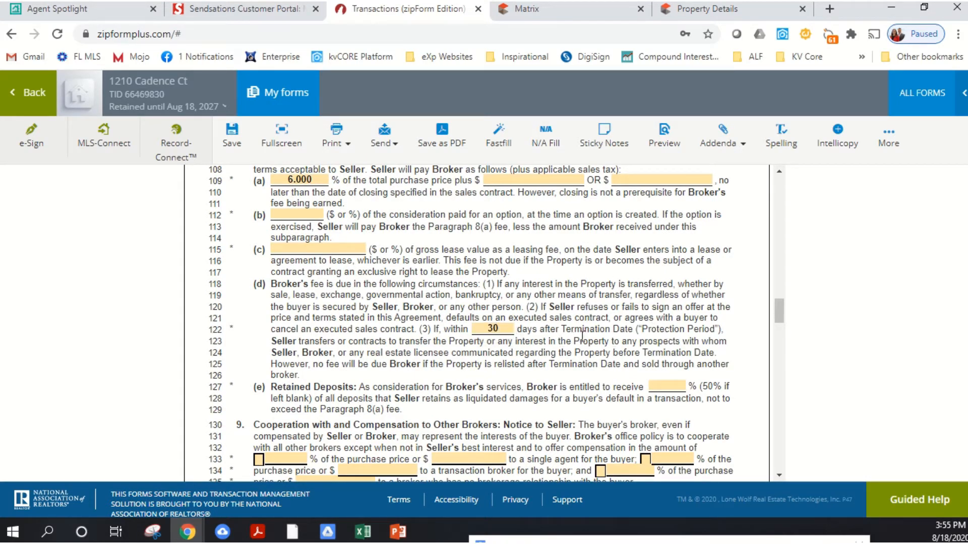
- Review the Protection Period clause in paragraph 8(d) together with the agreement's beginning and termination dates in section 1
{"action": "scroll", "coordinate": [559, 337], "scroll_direction": "down", "scroll_amount": 2}
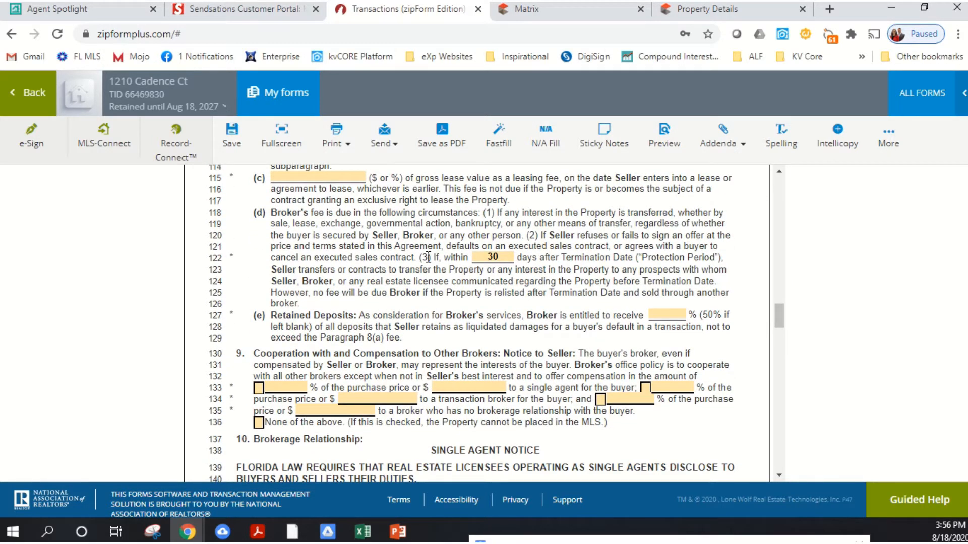
{"action": "scroll", "coordinate": [452, 267], "scroll_direction": "up", "scroll_amount": 2}
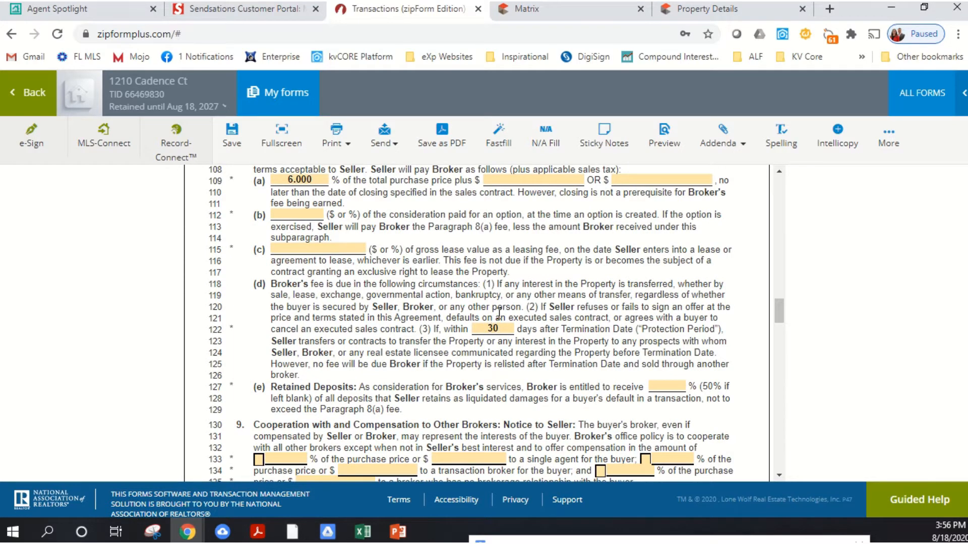
{"action": "scroll", "coordinate": [500, 312], "scroll_direction": "down", "scroll_amount": 2}
{"action": "scroll", "coordinate": [499, 312], "scroll_direction": "up", "scroll_amount": 2}
{"action": "scroll", "coordinate": [598, 329], "scroll_direction": "down", "scroll_amount": 3}
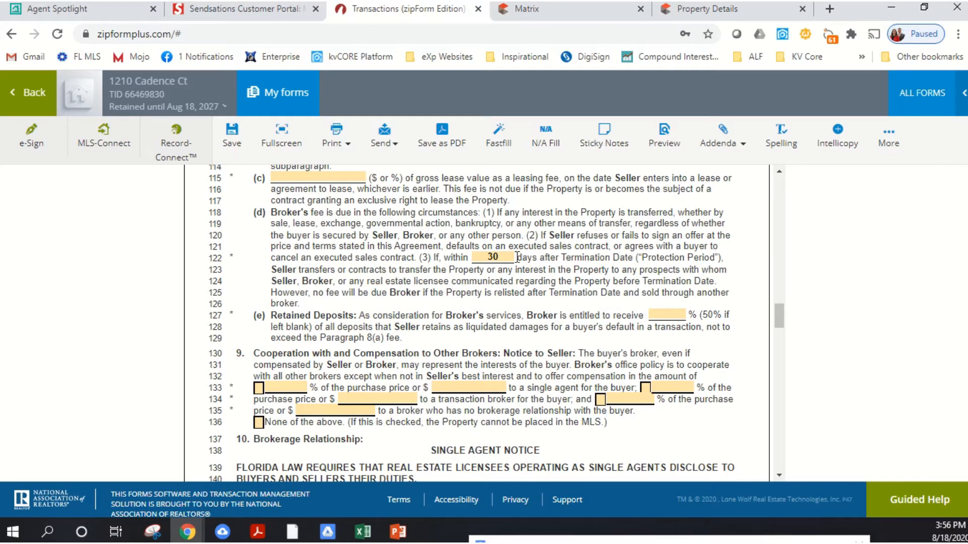
{"action": "scroll", "coordinate": [563, 270], "scroll_direction": "up", "scroll_amount": 3}
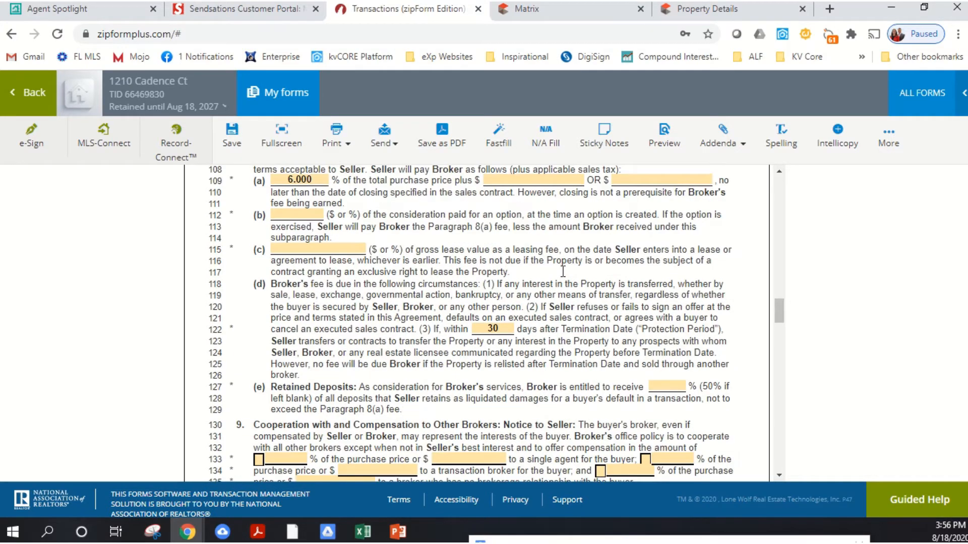
{"action": "left_click_drag", "start_coordinate": [775, 313], "coordinate": [776, 182]}
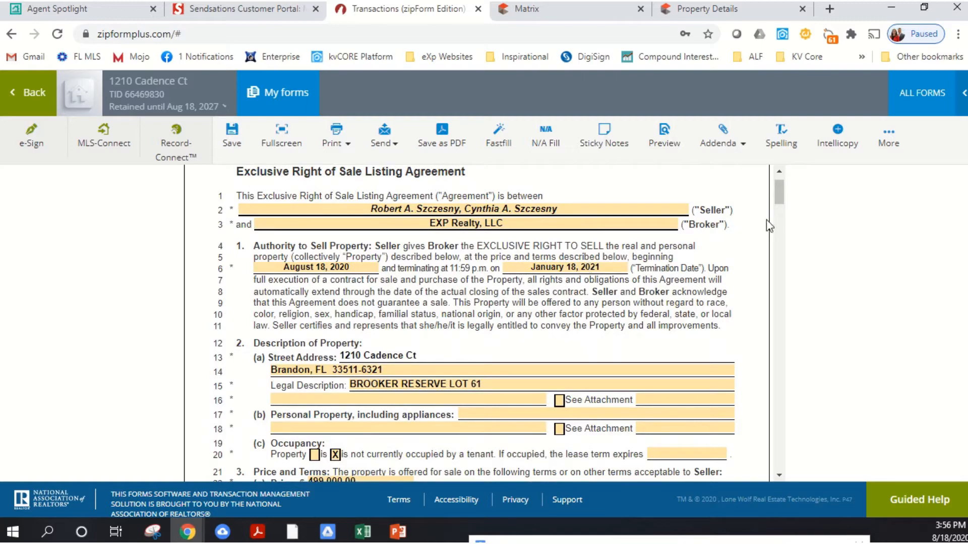
{"action": "left_click_drag", "start_coordinate": [779, 198], "coordinate": [779, 320]}
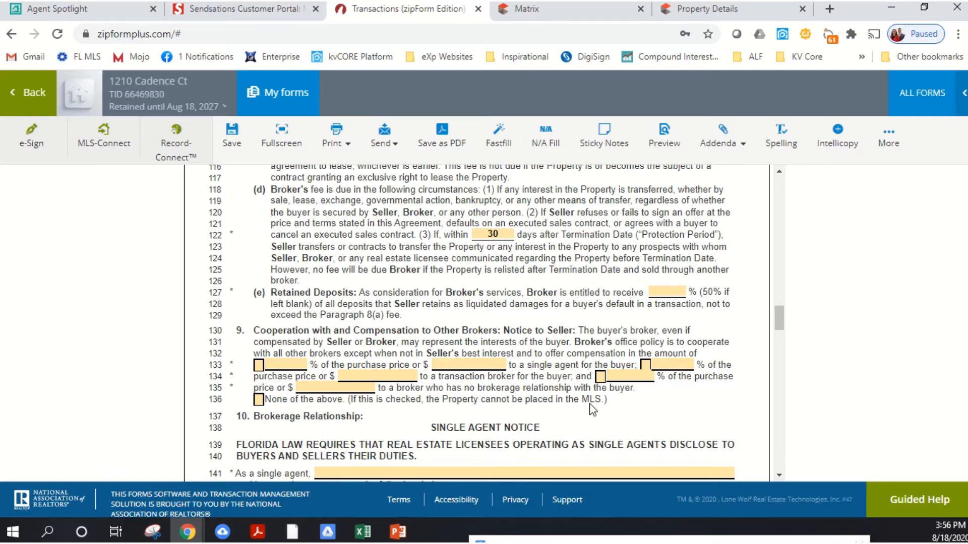
{"action": "scroll", "coordinate": [554, 242], "scroll_direction": "up", "scroll_amount": 3}
{"action": "scroll", "coordinate": [581, 232], "scroll_direction": "up", "scroll_amount": 2}
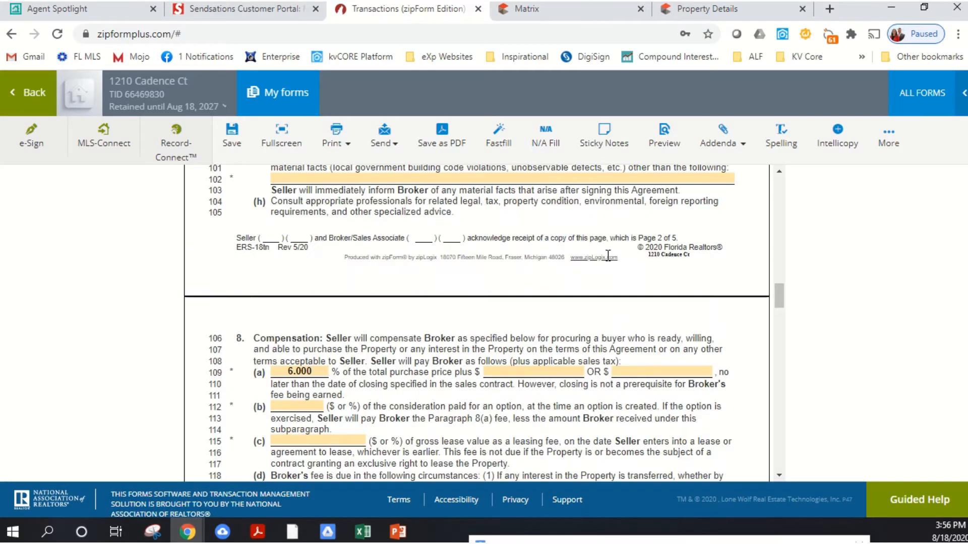
{"action": "scroll", "coordinate": [581, 232], "scroll_direction": "down", "scroll_amount": 5}
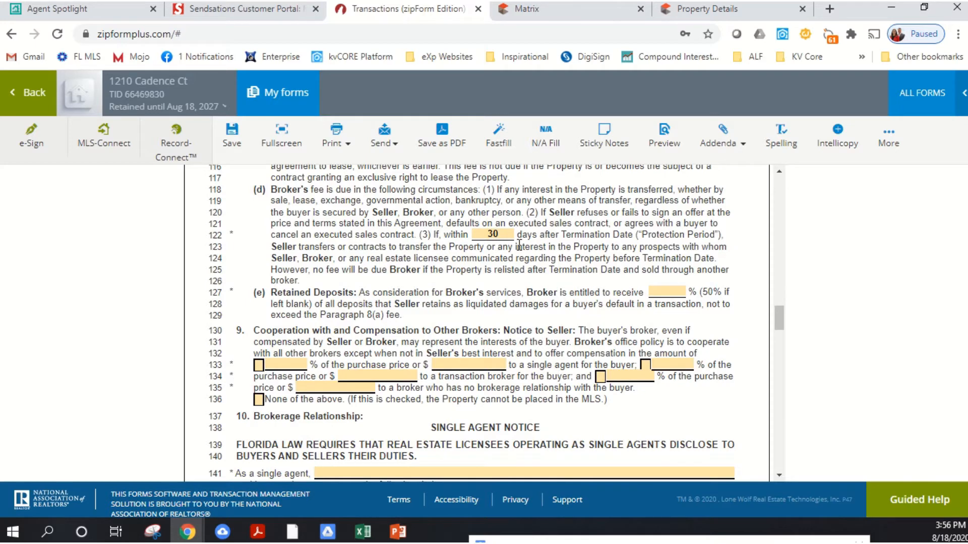
{"action": "scroll", "coordinate": [519, 245], "scroll_direction": "up", "scroll_amount": 2}
- In section 9, check the single agent compensation option for the buyer's side and set it to 3% of the purchase price
{"action": "scroll", "coordinate": [519, 245], "scroll_direction": "down", "scroll_amount": 2}
{"action": "scroll", "coordinate": [544, 309], "scroll_direction": "down", "scroll_amount": 3}
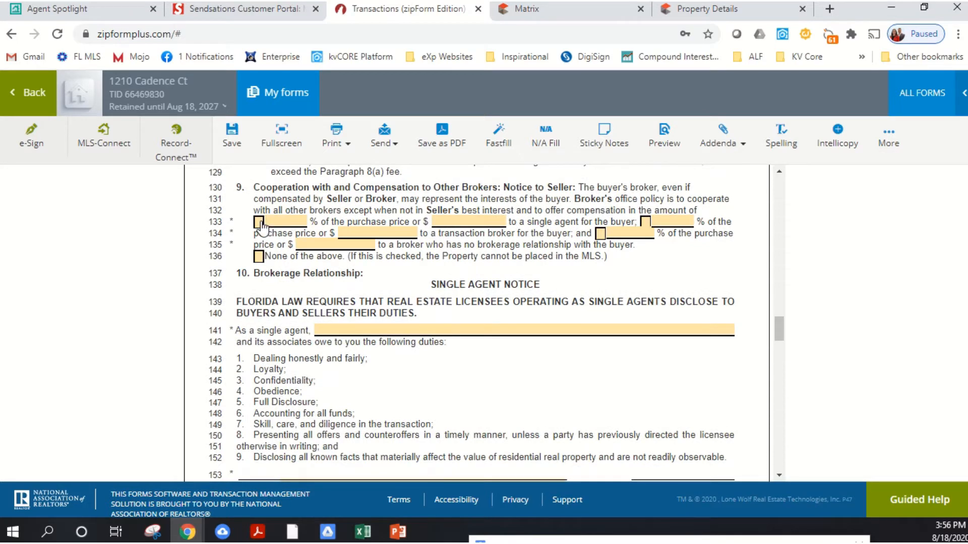
{"action": "left_click", "coordinate": [260, 222]}
{"action": "left_click", "coordinate": [294, 222]}
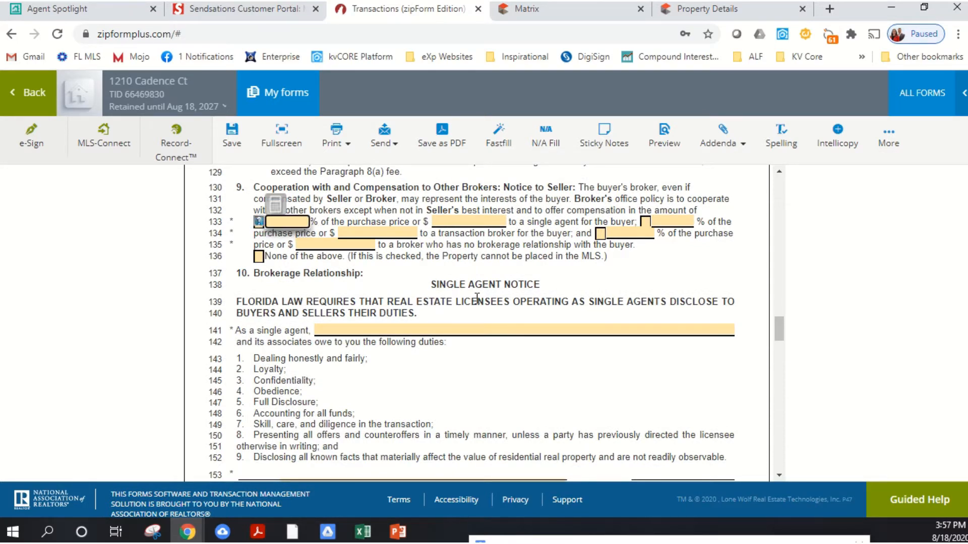
{"action": "type", "text": "2.5"}
{"action": "key", "text": "Tab"}
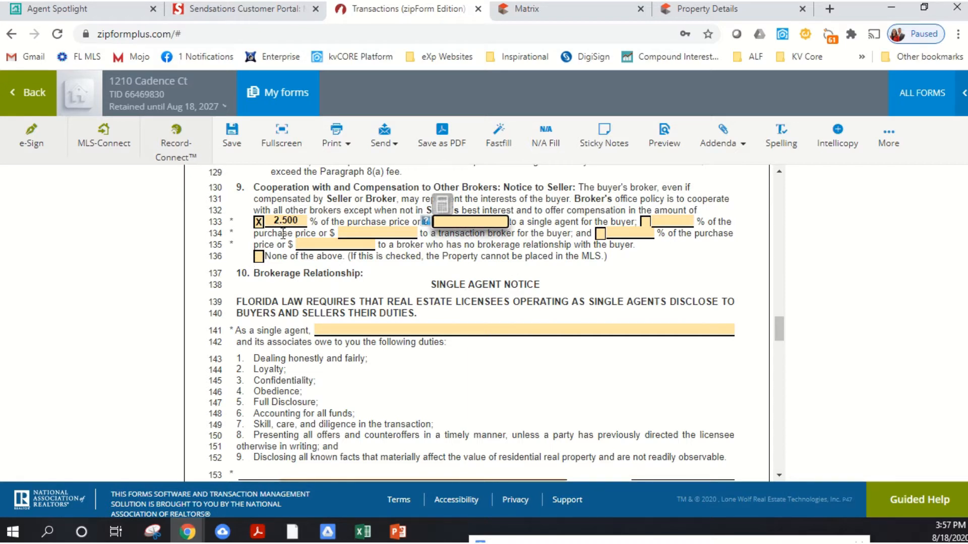
{"action": "left_click", "coordinate": [301, 225]}
{"action": "type", "text": "3"}
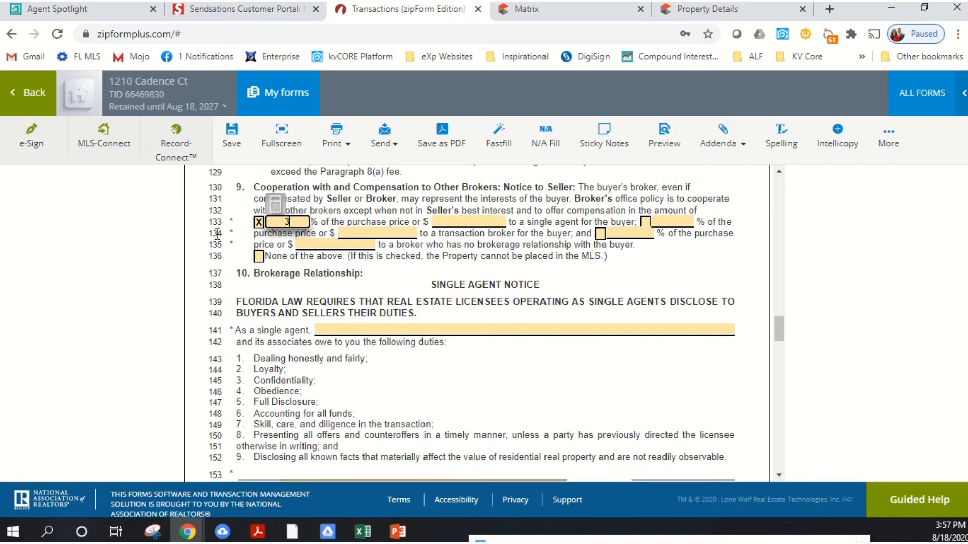
{"action": "key", "text": "Tab"}
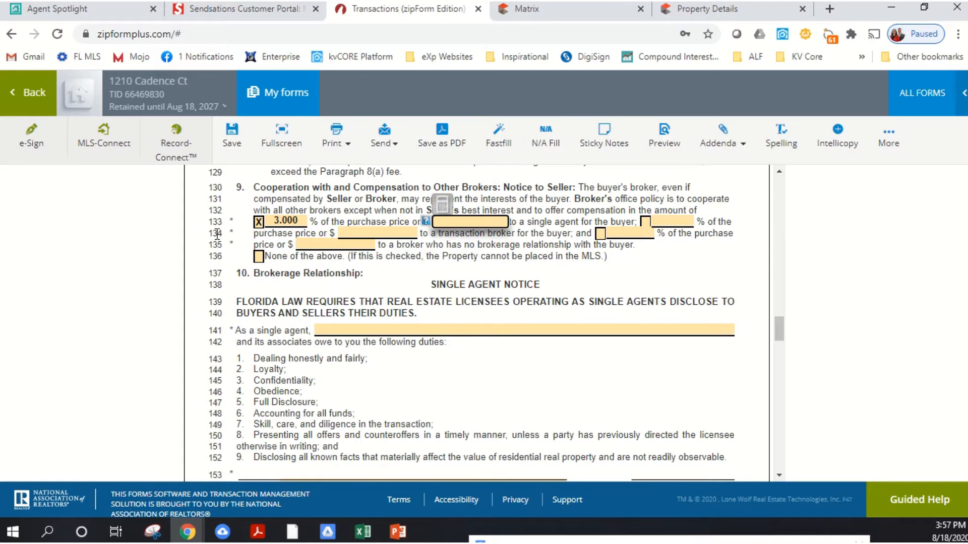
- Offer 3% of the purchase price to a transaction broker and 1% to a broker who has no brokerage relationship with the buyer
{"action": "left_click", "coordinate": [647, 222]}
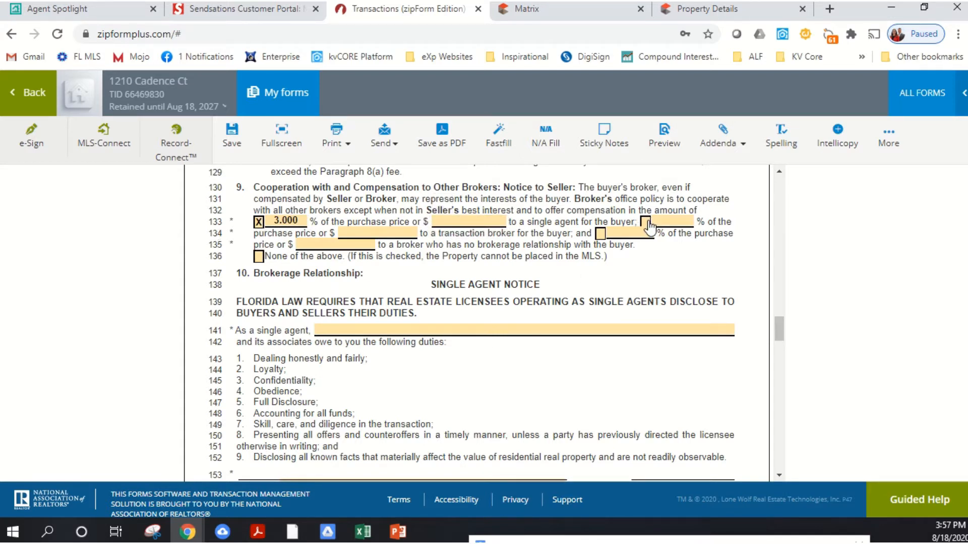
{"action": "left_click", "coordinate": [655, 223]}
{"action": "type", "text": "3."}
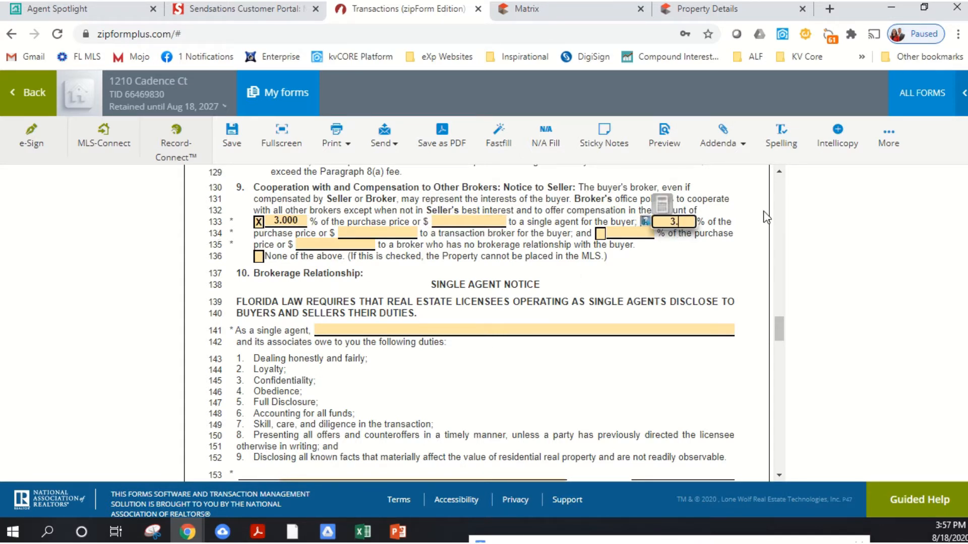
{"action": "type", "text": "0"}
{"action": "left_click", "coordinate": [664, 247]}
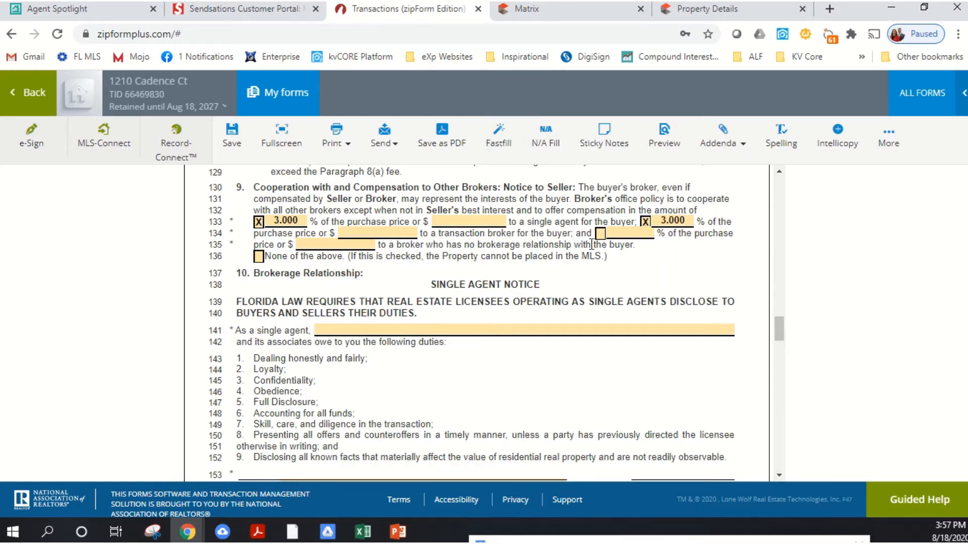
{"action": "left_click", "coordinate": [627, 235]}
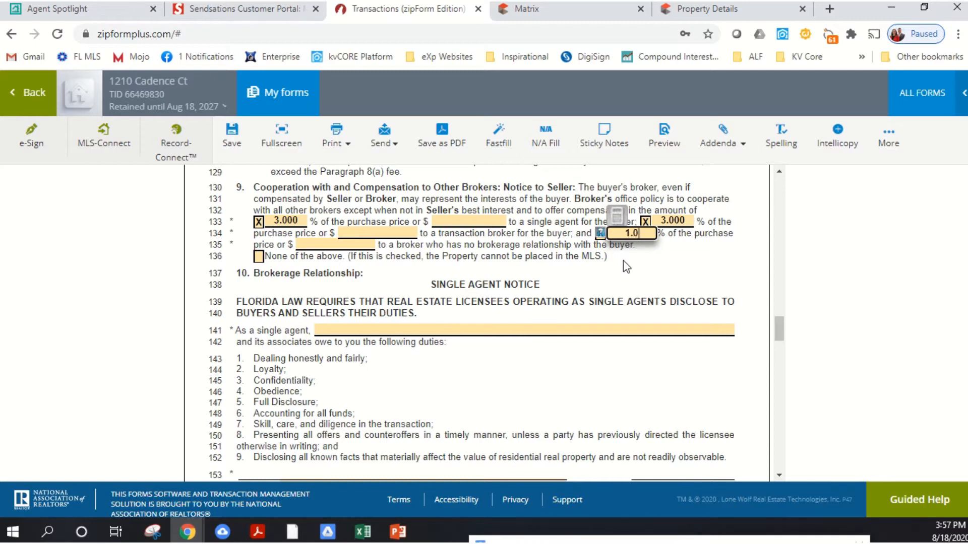
{"action": "key", "text": "Tab"}
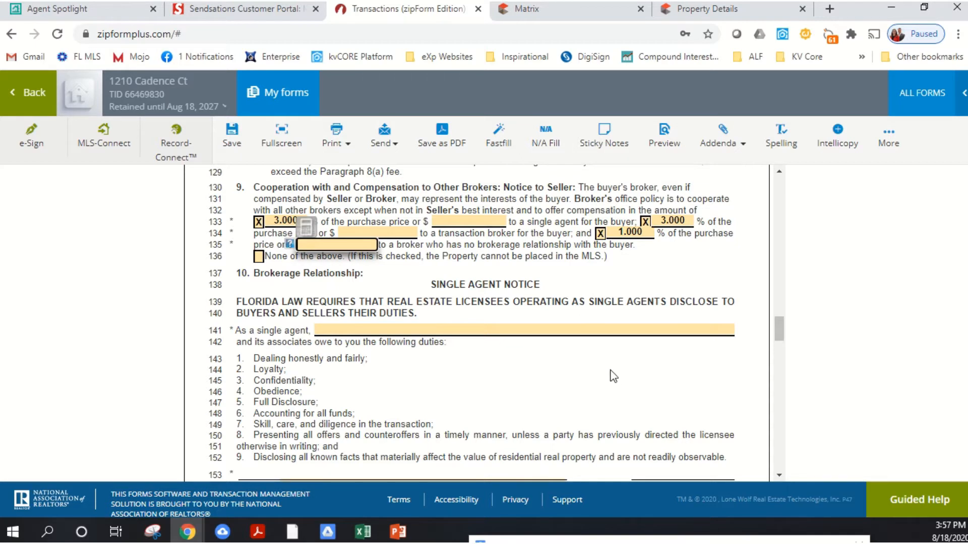
- Enter eXp Realty, LLC as the single agent in the Single Agent Notice of section 10
{"action": "left_click", "coordinate": [584, 330]}
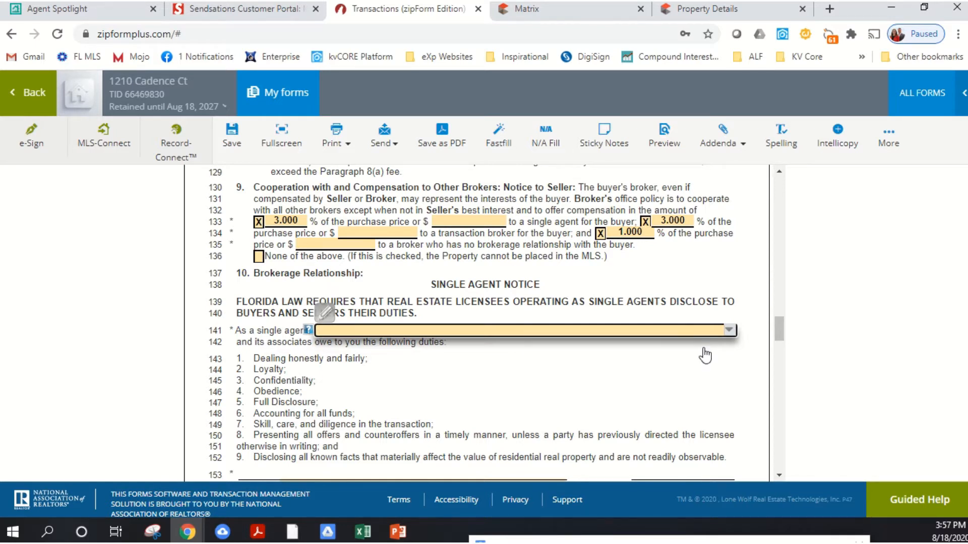
{"action": "type", "text": "eXp"}
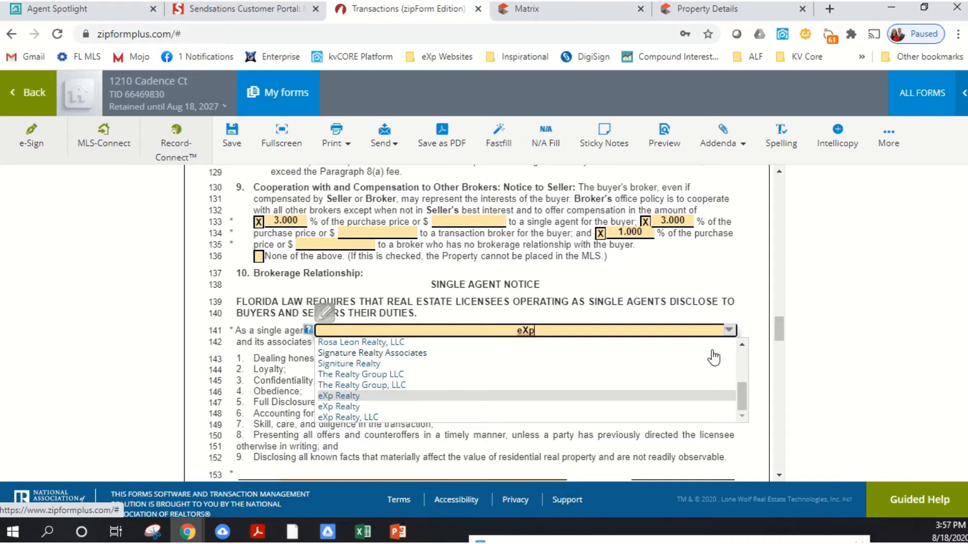
{"action": "key", "text": "Down"}
{"action": "key", "text": "Down"}
{"action": "key", "text": "Return"}
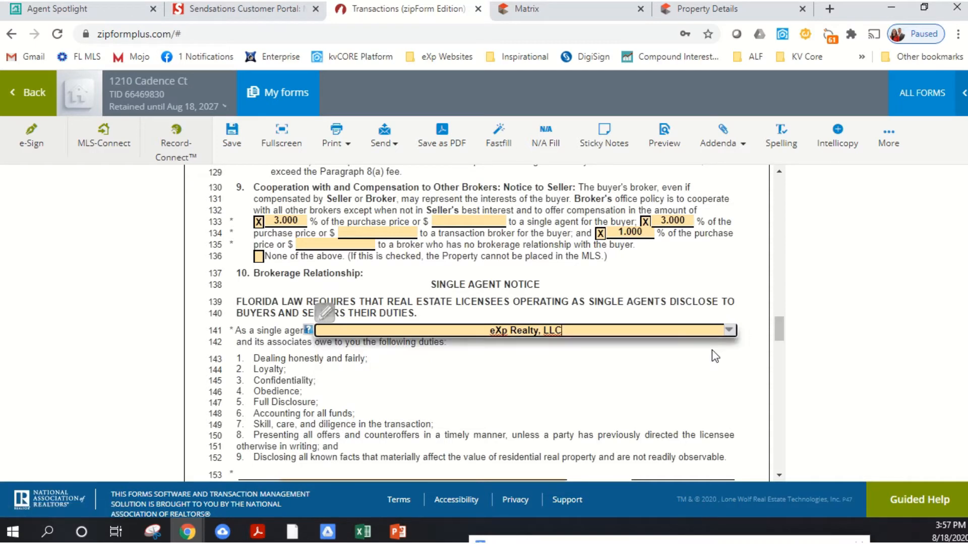
{"action": "left_click", "coordinate": [640, 372]}
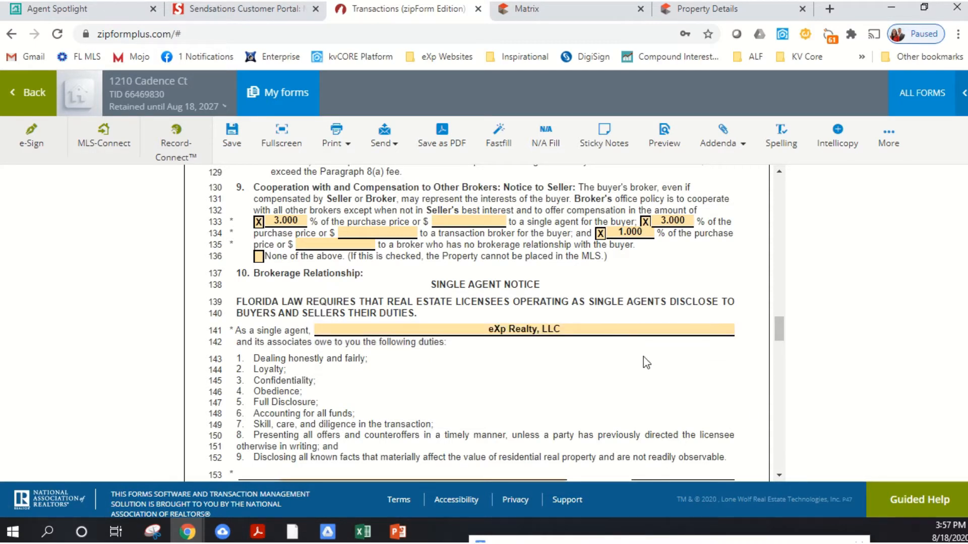
- Review the compensation terms in sections 8 and 9, the section 10 notices and signature lines, and the Conditional Termination clause
{"action": "scroll", "coordinate": [610, 270], "scroll_direction": "up", "scroll_amount": 1}
{"action": "scroll", "coordinate": [610, 270], "scroll_direction": "up", "scroll_amount": 3}
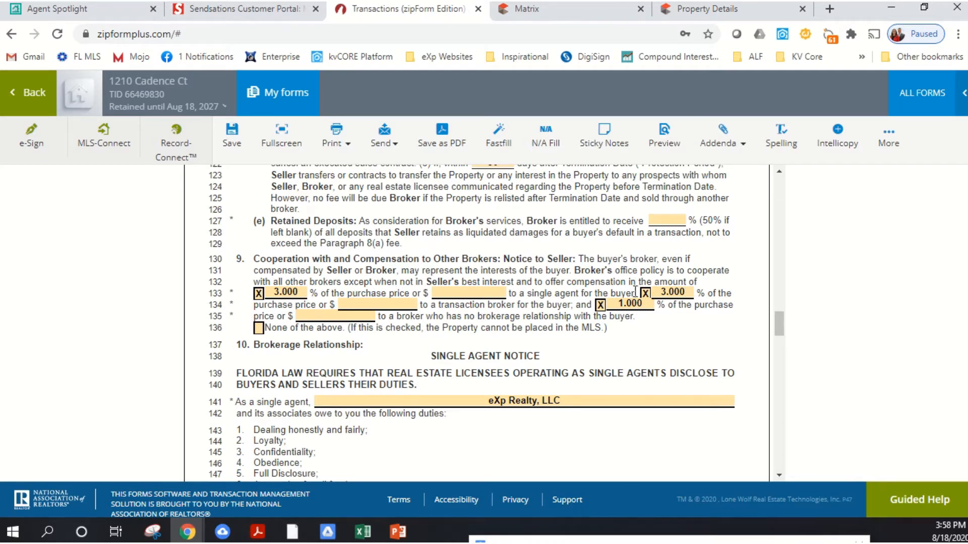
{"action": "scroll", "coordinate": [649, 302], "scroll_direction": "up", "scroll_amount": 6}
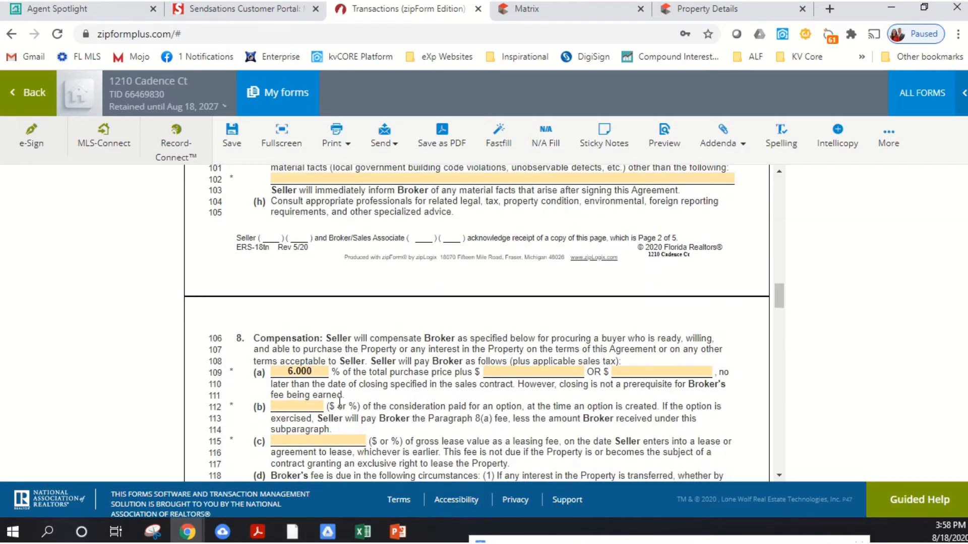
{"action": "scroll", "coordinate": [630, 303], "scroll_direction": "down", "scroll_amount": 6}
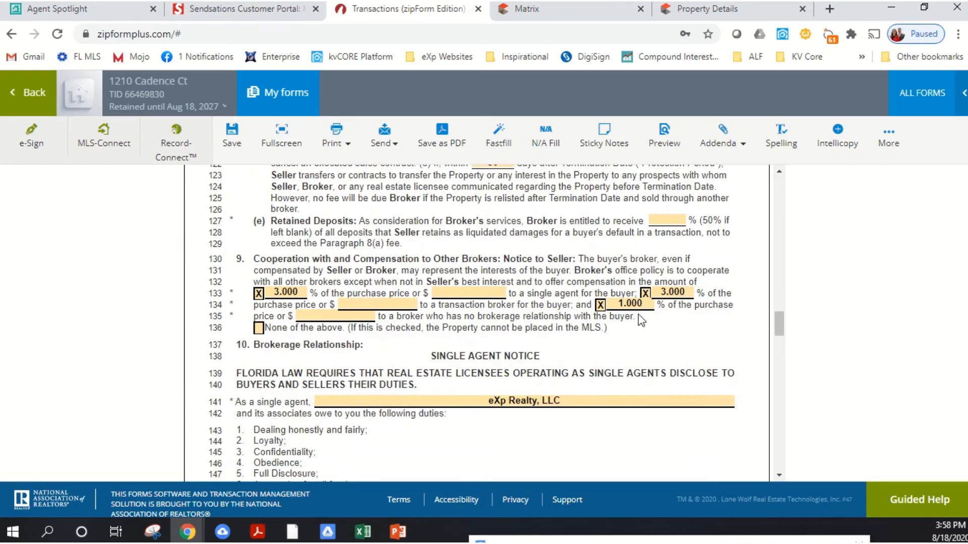
{"action": "scroll", "coordinate": [642, 323], "scroll_direction": "down", "scroll_amount": 1}
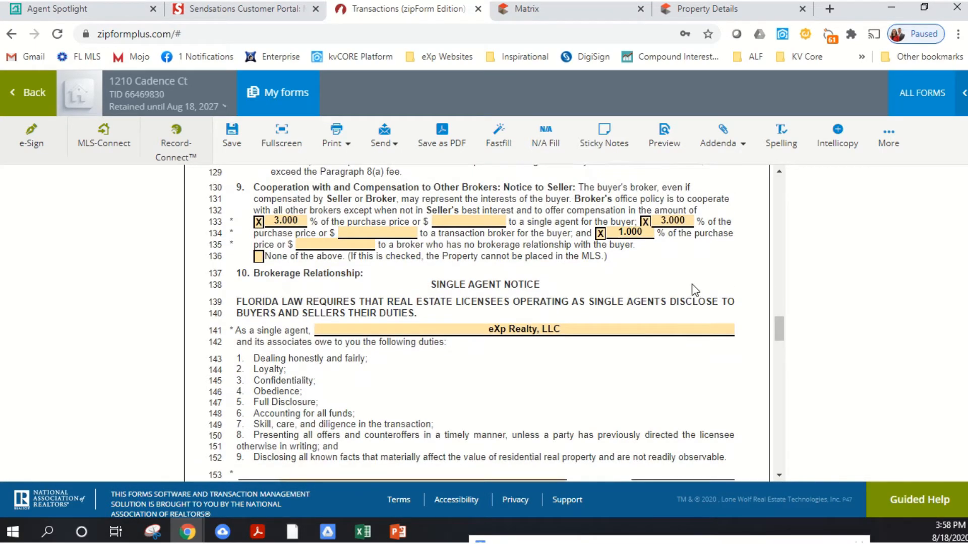
{"action": "scroll", "coordinate": [658, 267], "scroll_direction": "down", "scroll_amount": 4}
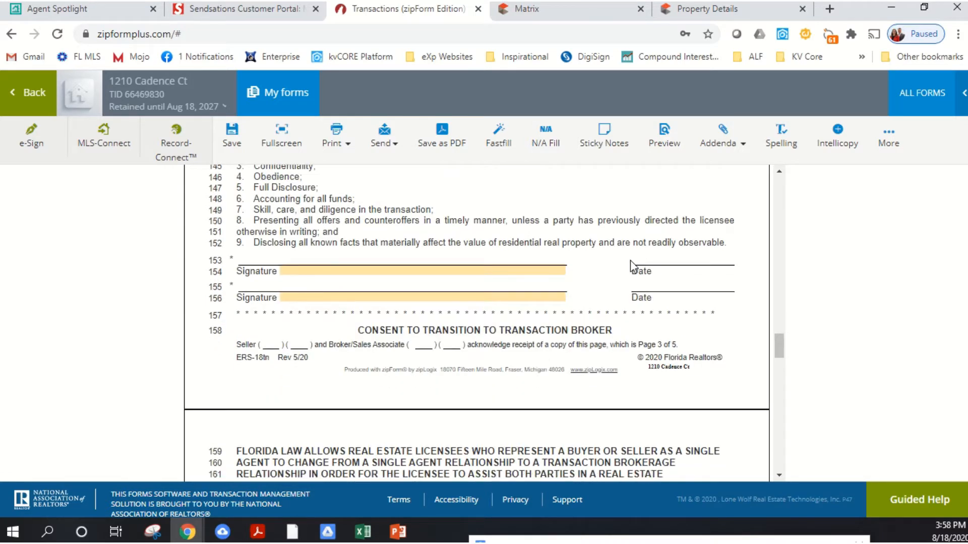
{"action": "scroll", "coordinate": [625, 260], "scroll_direction": "up", "scroll_amount": 3}
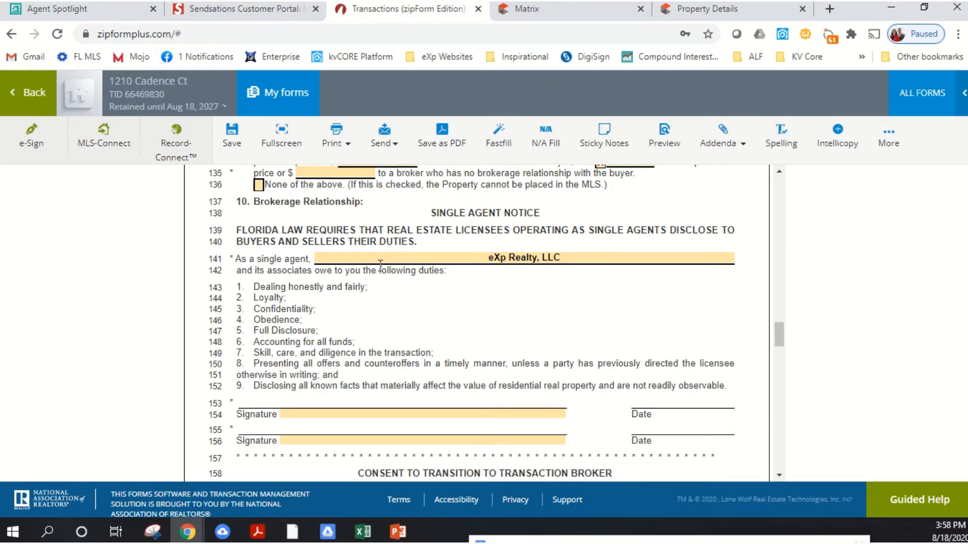
{"action": "scroll", "coordinate": [406, 279], "scroll_direction": "down", "scroll_amount": 5}
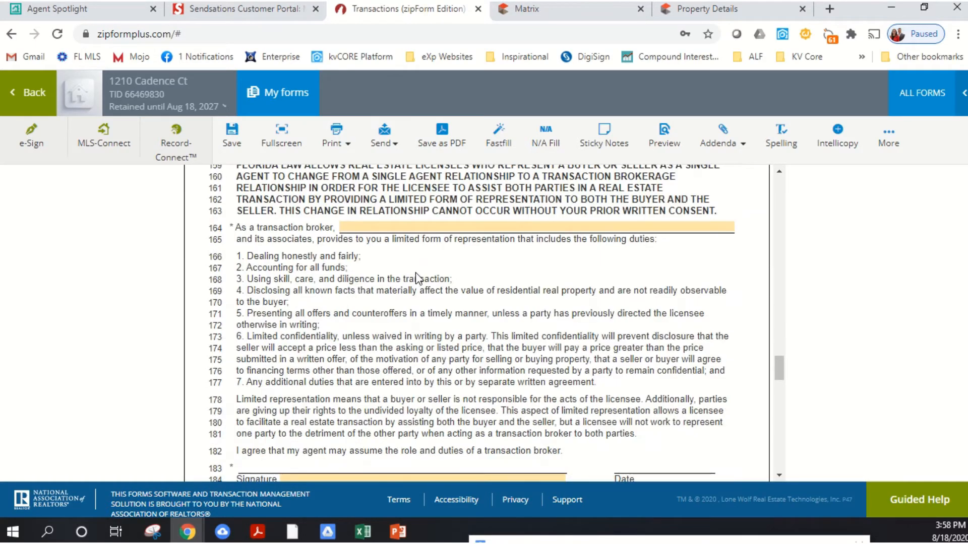
{"action": "scroll", "coordinate": [417, 279], "scroll_direction": "down", "scroll_amount": 5}
{"action": "scroll", "coordinate": [433, 263], "scroll_direction": "down", "scroll_amount": 1}
{"action": "scroll", "coordinate": [434, 264], "scroll_direction": "up", "scroll_amount": 1}
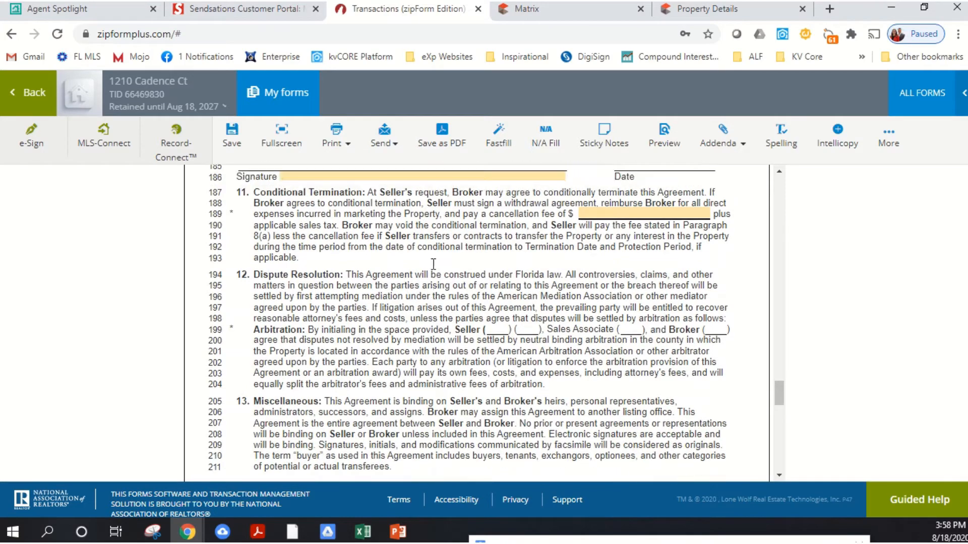
{"action": "scroll", "coordinate": [433, 264], "scroll_direction": "up", "scroll_amount": 8}
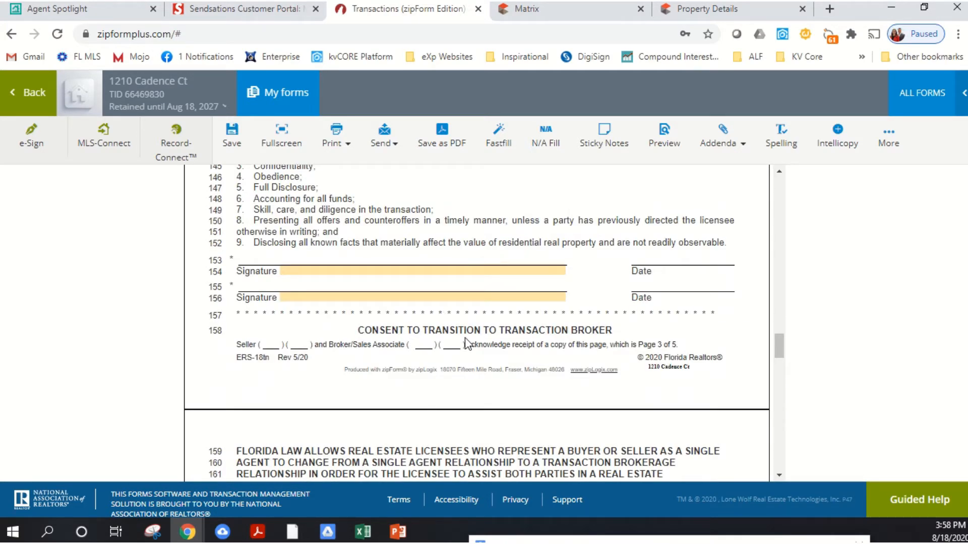
- Compare the duties listed in the section 10 Single Agent Notice with the transaction broker duties in lines 166 to 177
{"action": "scroll", "coordinate": [576, 330], "scroll_direction": "up", "scroll_amount": 4}
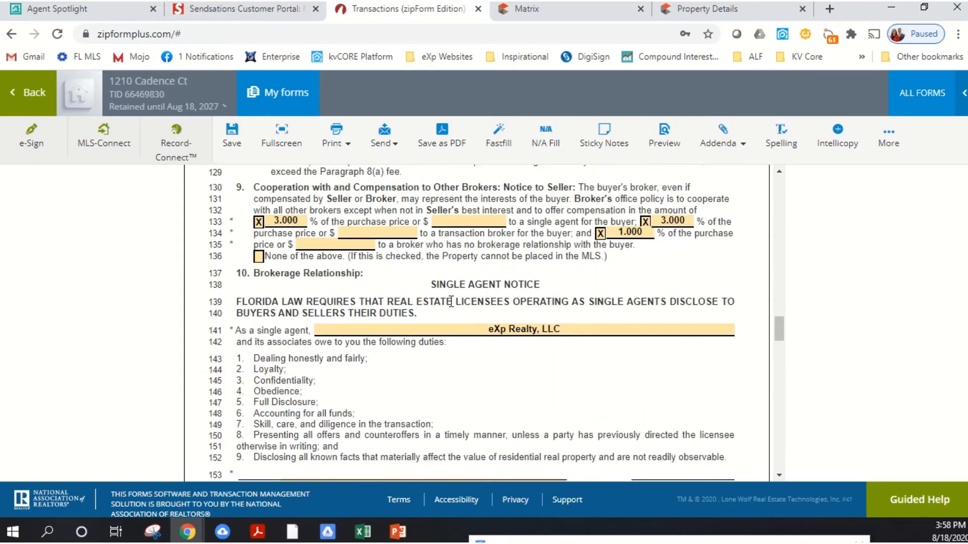
{"action": "scroll", "coordinate": [386, 343], "scroll_direction": "down", "scroll_amount": 2}
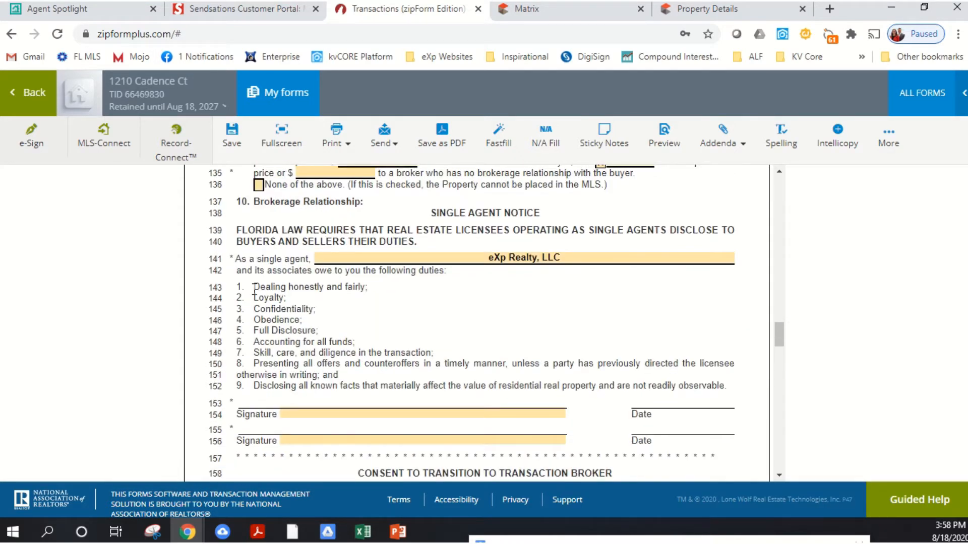
{"action": "left_click_drag", "start_coordinate": [236, 286], "coordinate": [451, 382]}
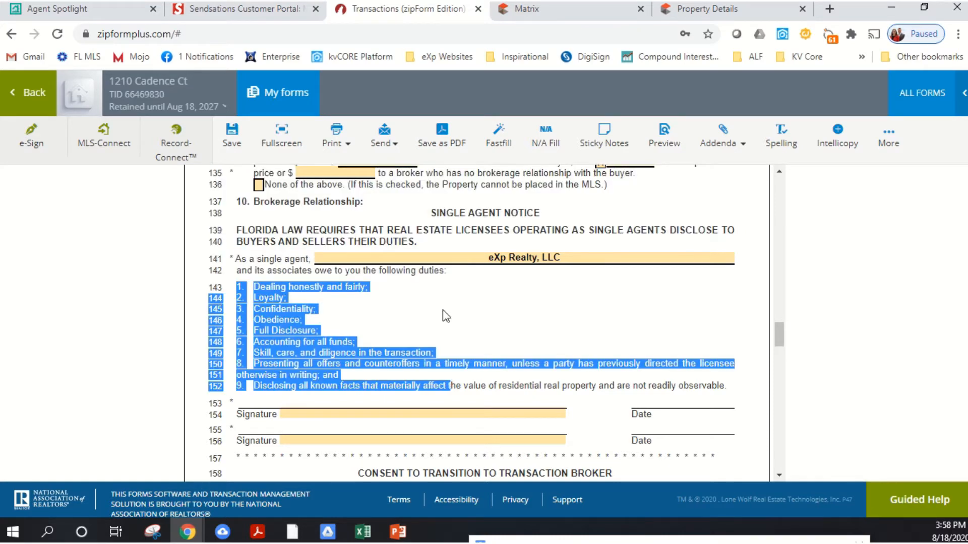
{"action": "left_click", "coordinate": [474, 339]}
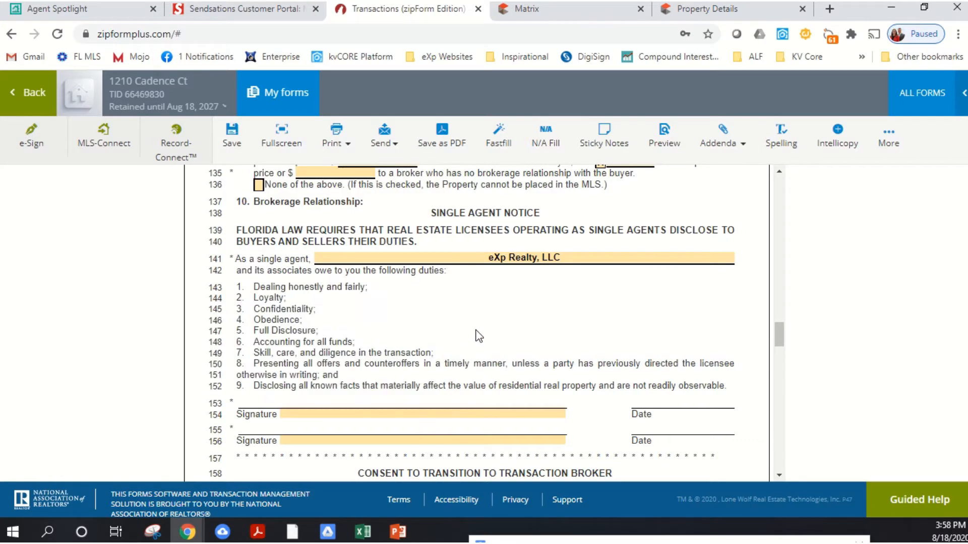
{"action": "scroll", "coordinate": [474, 335], "scroll_direction": "down", "scroll_amount": 5}
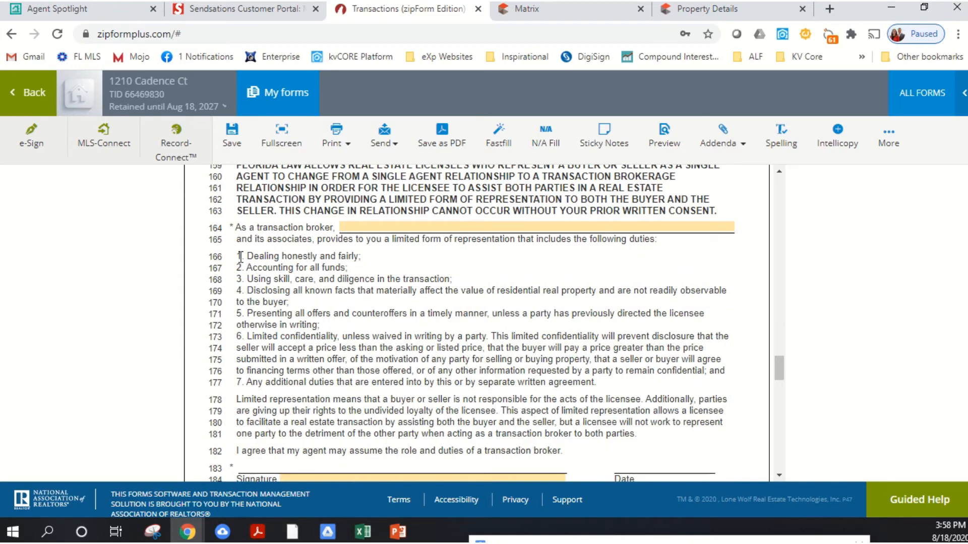
{"action": "left_click_drag", "start_coordinate": [247, 256], "coordinate": [610, 399]}
{"action": "left_click", "coordinate": [615, 383]}
{"action": "scroll", "coordinate": [600, 352], "scroll_direction": "up", "scroll_amount": 10}
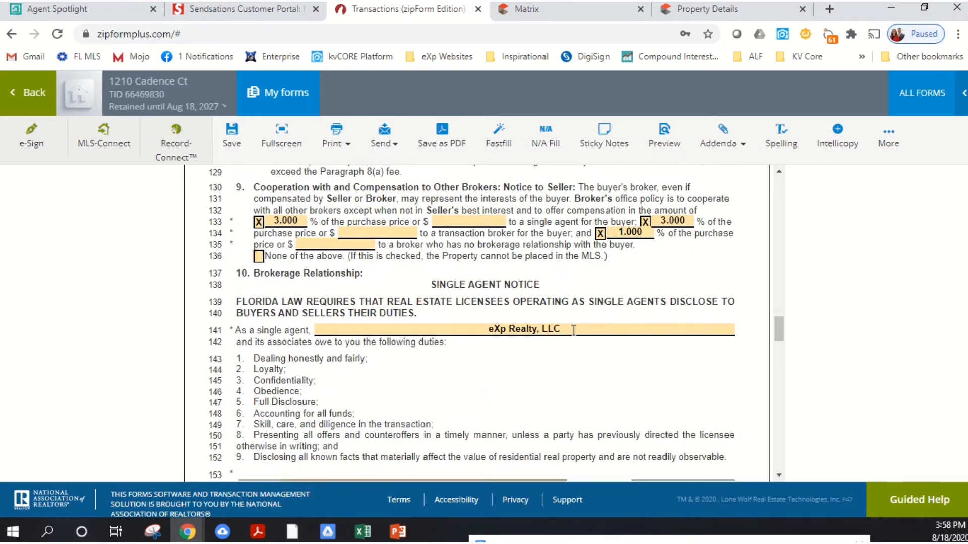
{"action": "scroll", "coordinate": [565, 338], "scroll_direction": "down", "scroll_amount": 2}
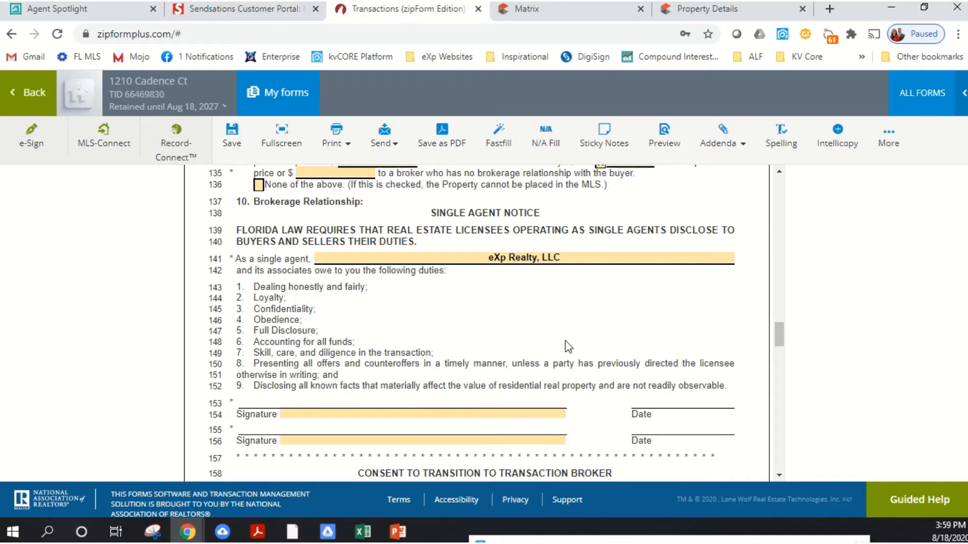
- Review the signature lines under the Single Agent Notice, the Consent to Transition to Transaction Broker, and the section 9 broker compensation offers
{"action": "scroll", "coordinate": [485, 302], "scroll_direction": "down", "scroll_amount": 6}
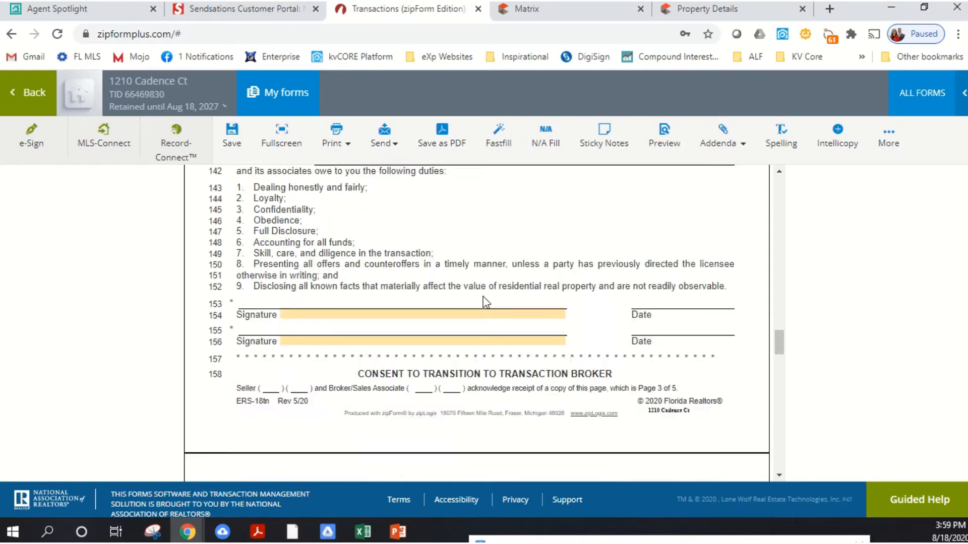
{"action": "scroll", "coordinate": [489, 316], "scroll_direction": "down", "scroll_amount": 1}
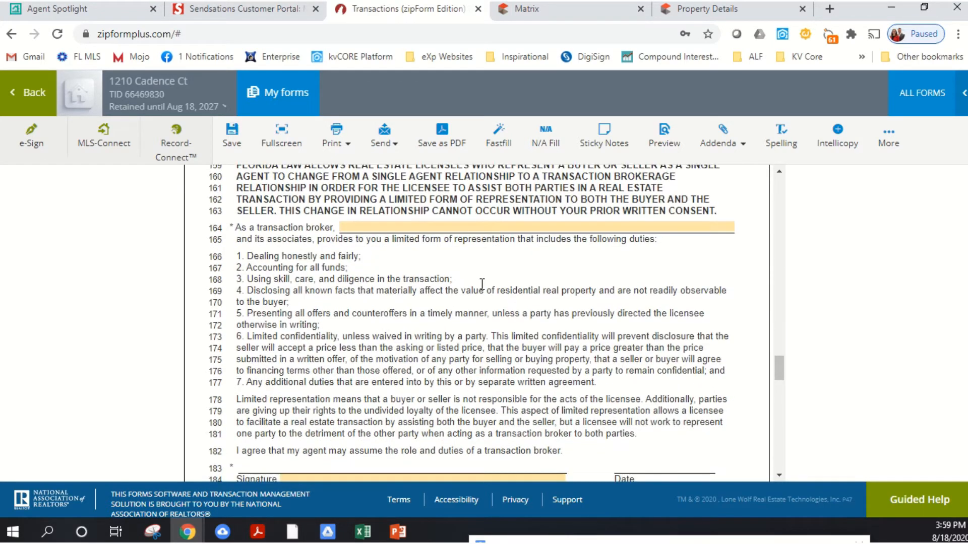
{"action": "scroll", "coordinate": [479, 282], "scroll_direction": "up", "scroll_amount": 3}
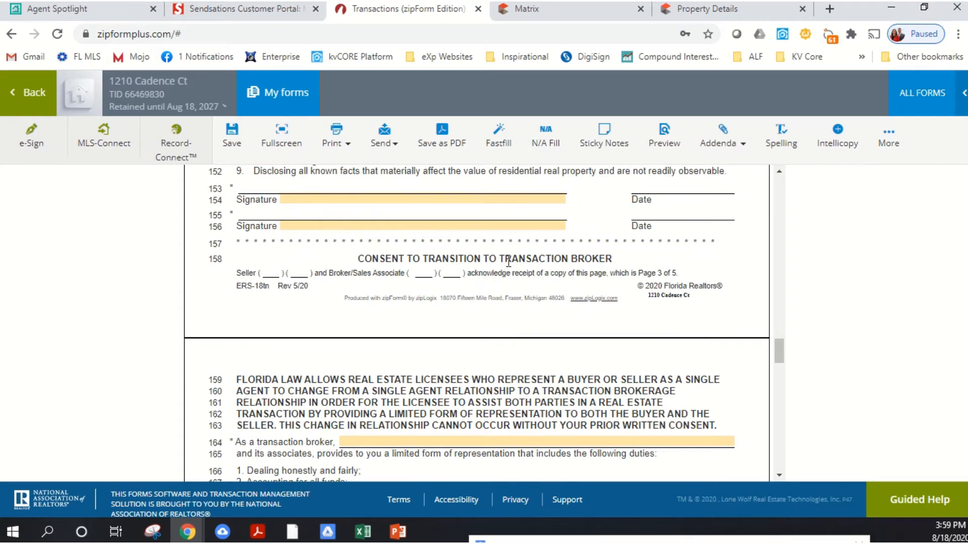
{"action": "scroll", "coordinate": [584, 270], "scroll_direction": "down", "scroll_amount": 2}
{"action": "scroll", "coordinate": [585, 269], "scroll_direction": "down", "scroll_amount": 3}
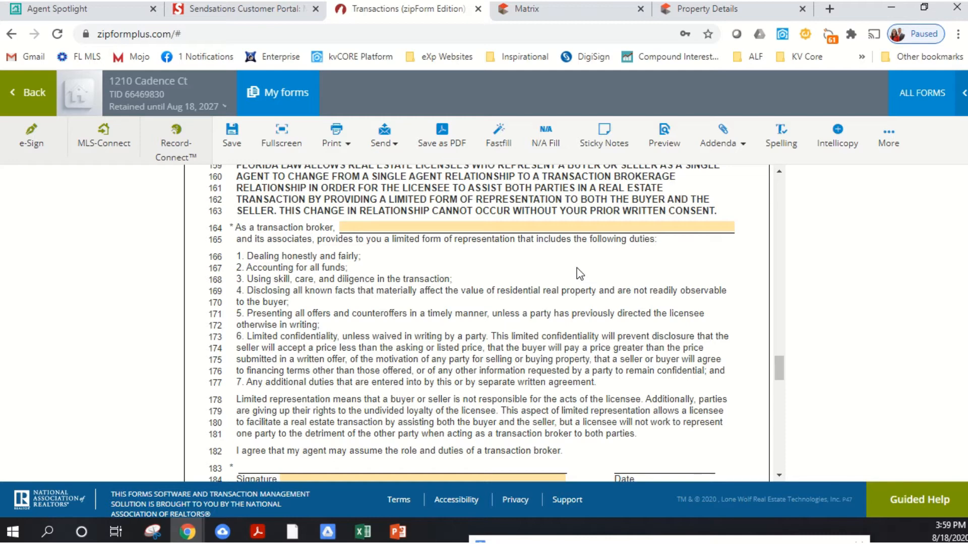
{"action": "scroll", "coordinate": [578, 274], "scroll_direction": "up", "scroll_amount": 8}
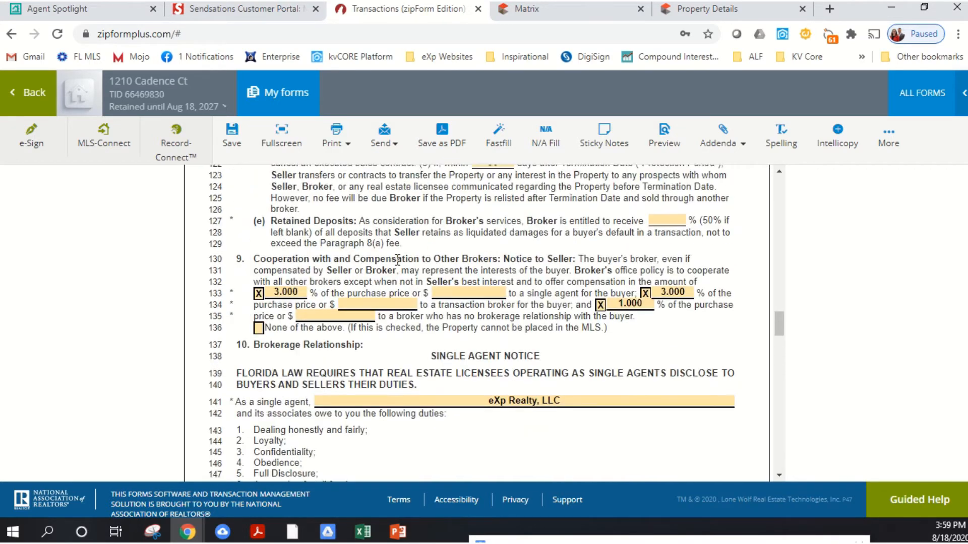
{"action": "scroll", "coordinate": [355, 281], "scroll_direction": "down", "scroll_amount": 2}
{"action": "scroll", "coordinate": [355, 281], "scroll_direction": "down", "scroll_amount": 1}
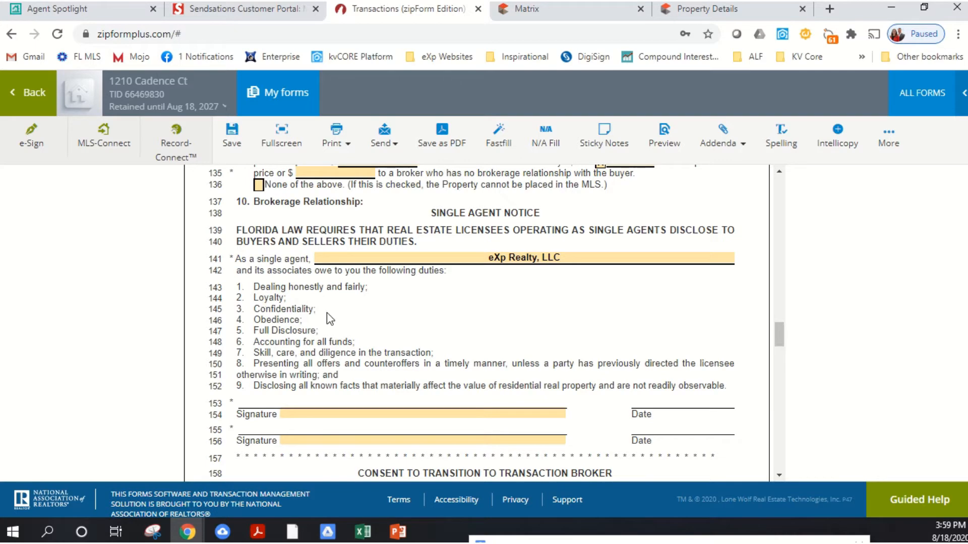
{"action": "scroll", "coordinate": [350, 330], "scroll_direction": "down", "scroll_amount": 5}
{"action": "scroll", "coordinate": [351, 330], "scroll_direction": "down", "scroll_amount": 3}
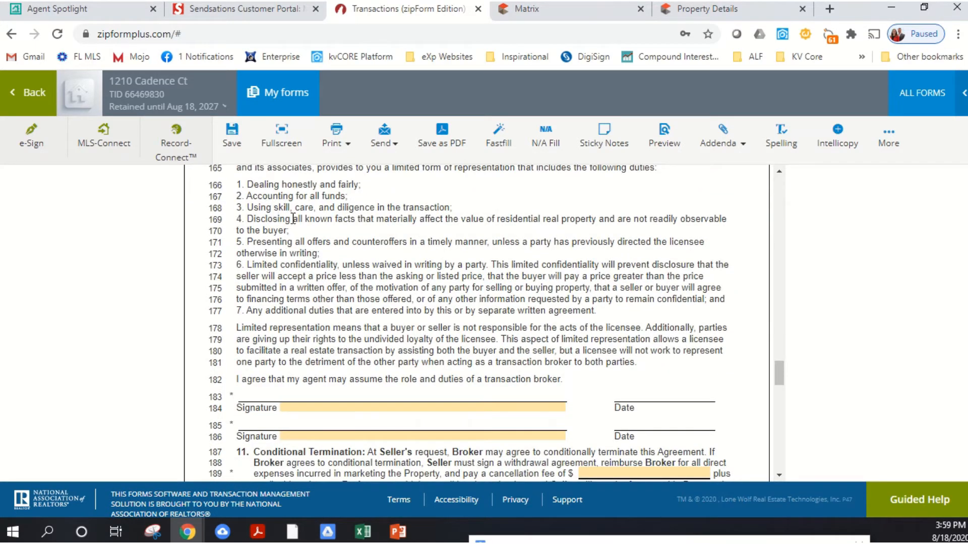
{"action": "scroll", "coordinate": [506, 237], "scroll_direction": "up", "scroll_amount": 5}
{"action": "scroll", "coordinate": [507, 234], "scroll_direction": "up", "scroll_amount": 2}
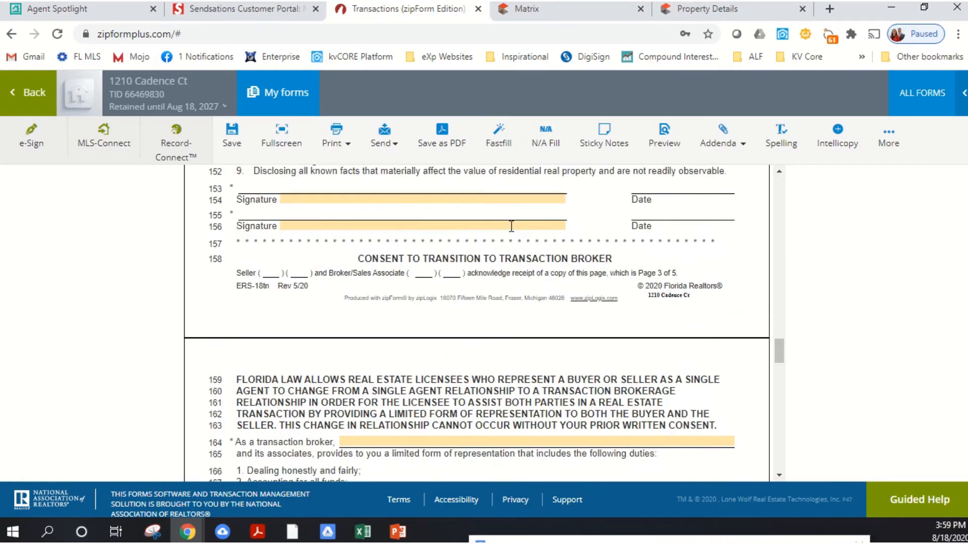
{"action": "scroll", "coordinate": [509, 230], "scroll_direction": "down", "scroll_amount": 6}
{"action": "scroll", "coordinate": [463, 215], "scroll_direction": "up", "scroll_amount": 4}
{"action": "scroll", "coordinate": [463, 214], "scroll_direction": "up", "scroll_amount": 8}
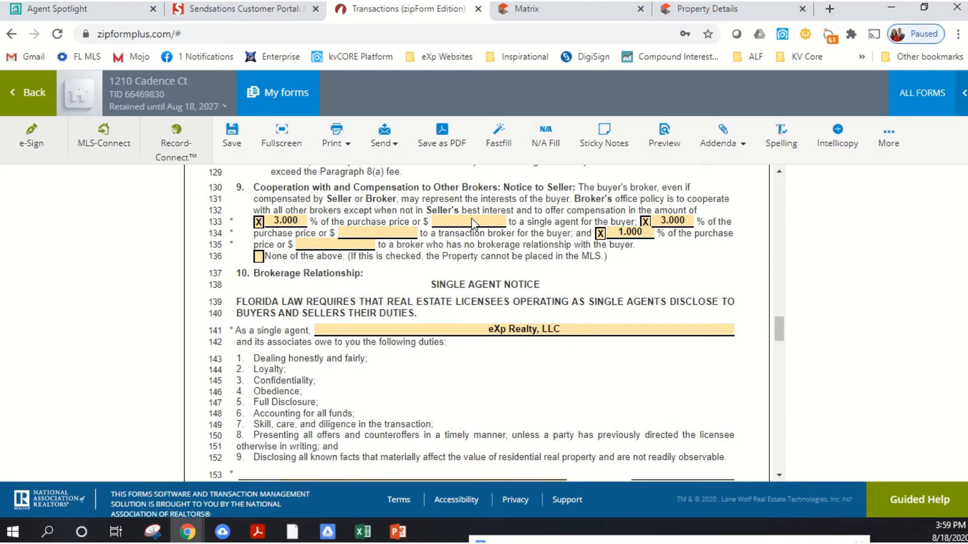
{"action": "scroll", "coordinate": [579, 273], "scroll_direction": "down", "scroll_amount": 6}
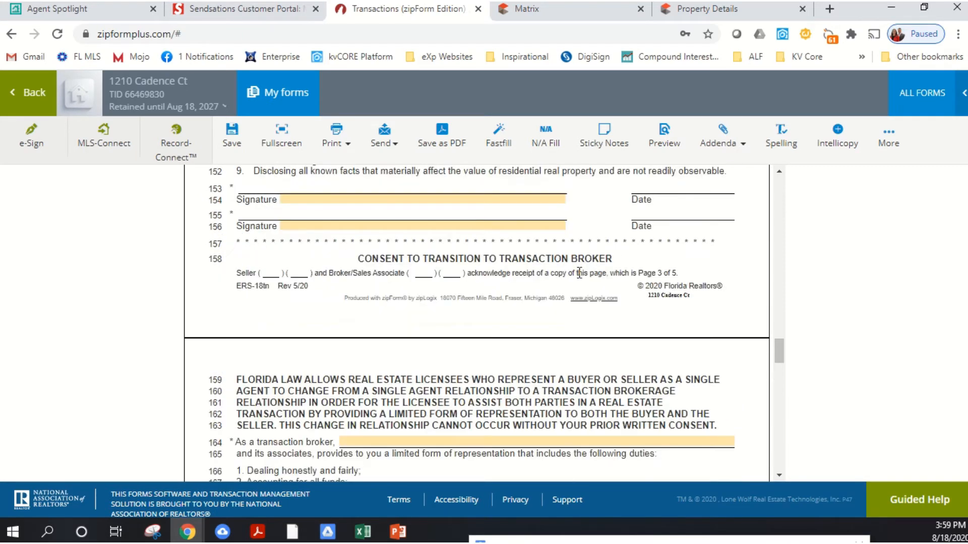
{"action": "scroll", "coordinate": [580, 356], "scroll_direction": "down", "scroll_amount": 4}
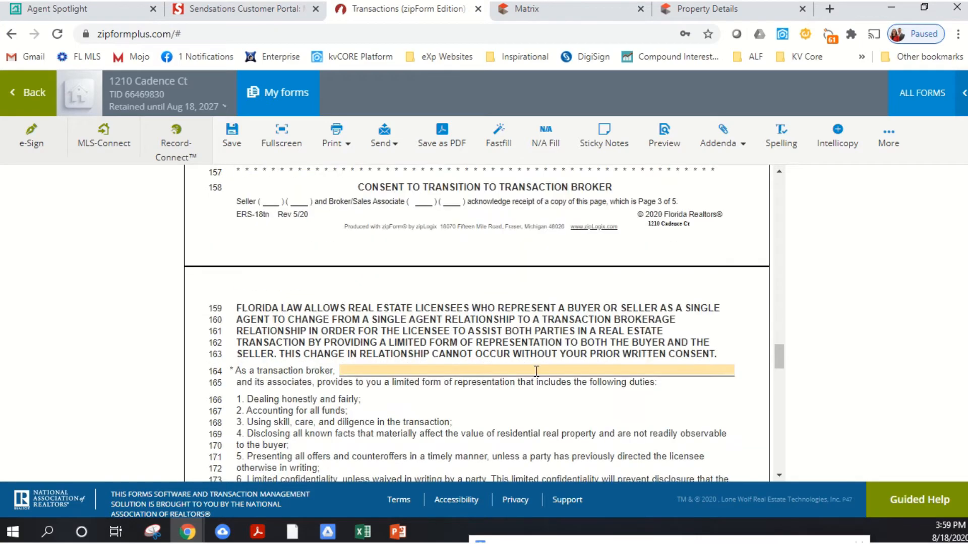
{"action": "scroll", "coordinate": [524, 373], "scroll_direction": "up", "scroll_amount": 11}
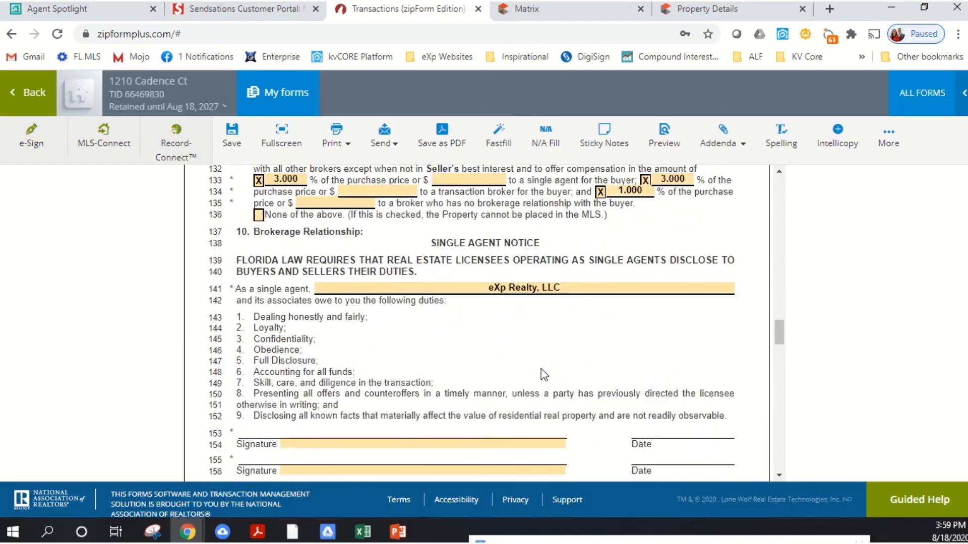
- Enter eXp Realty, LLC as the transaction broker in the Consent to Transition to Transaction Broker on line 164
{"action": "scroll", "coordinate": [539, 374], "scroll_direction": "down", "scroll_amount": 3}
{"action": "scroll", "coordinate": [542, 374], "scroll_direction": "down", "scroll_amount": 4}
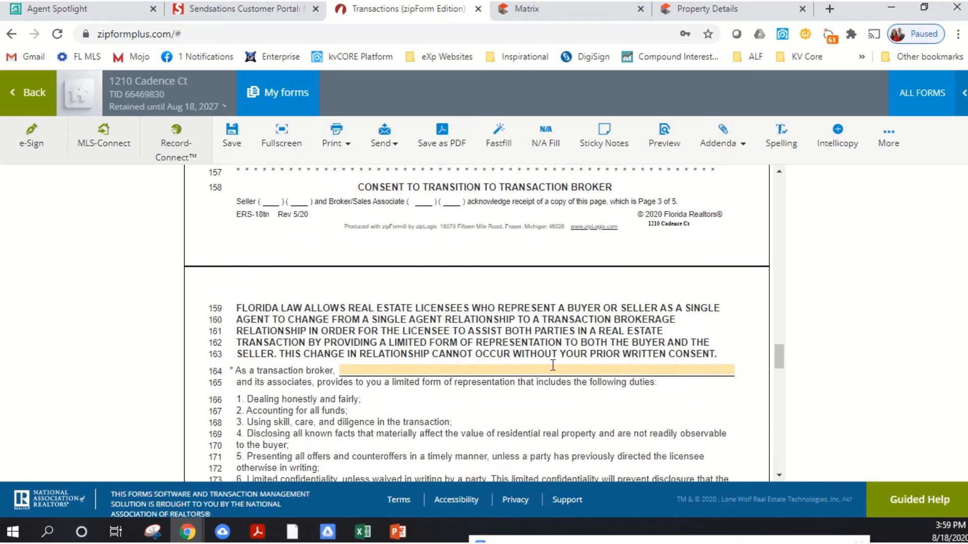
{"action": "left_click", "coordinate": [559, 371]}
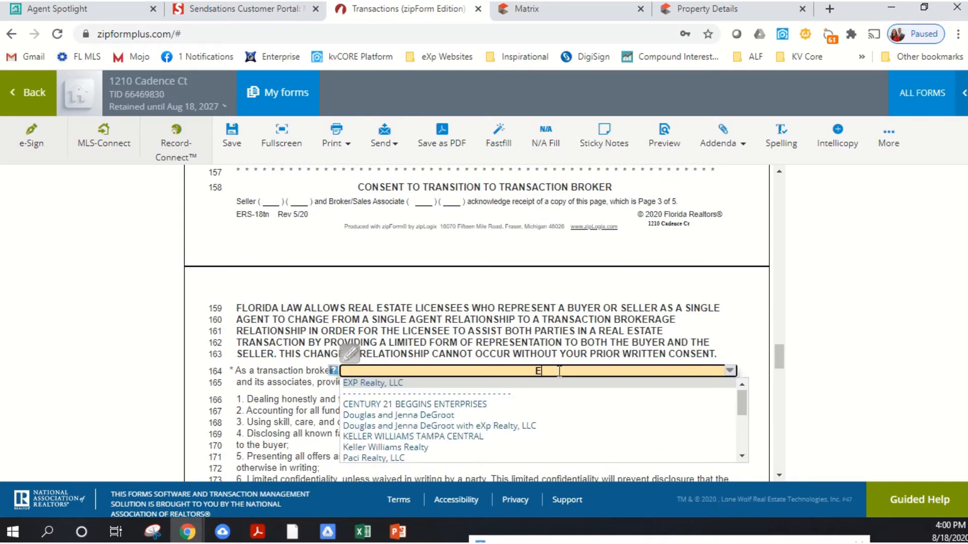
{"action": "type", "text": "eXp Realty, LLC"}
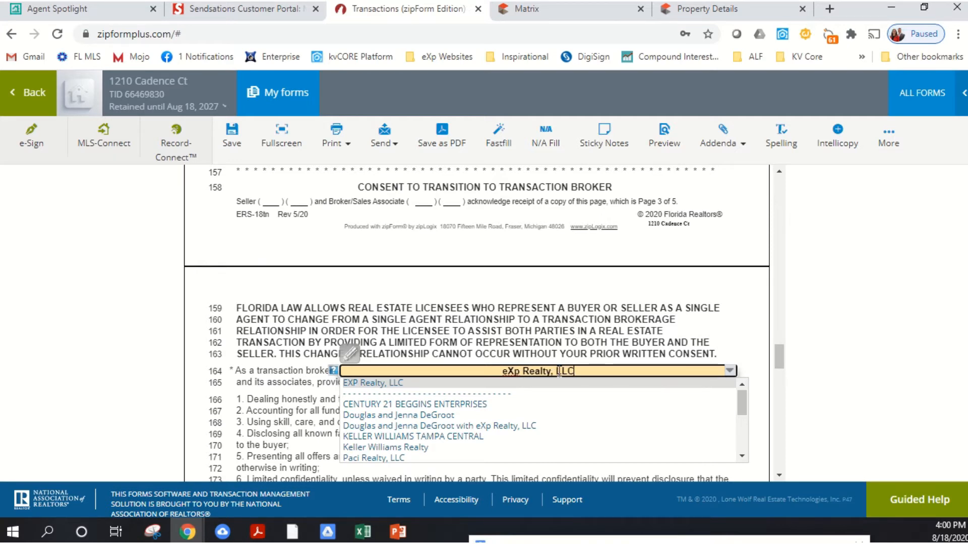
{"action": "key", "text": "Return"}
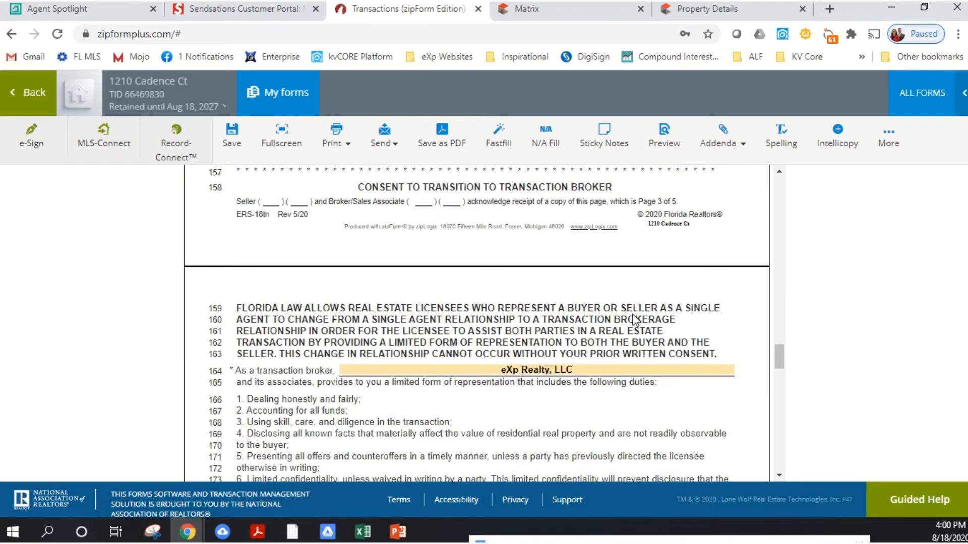
- Examine the transaction broker consent signatures, the section 11 cancellation fee, the Dispute Resolution and Miscellaneous clauses, and the blank area from line 212
{"action": "scroll", "coordinate": [604, 323], "scroll_direction": "down", "scroll_amount": 3}
{"action": "scroll", "coordinate": [620, 323], "scroll_direction": "down", "scroll_amount": 3}
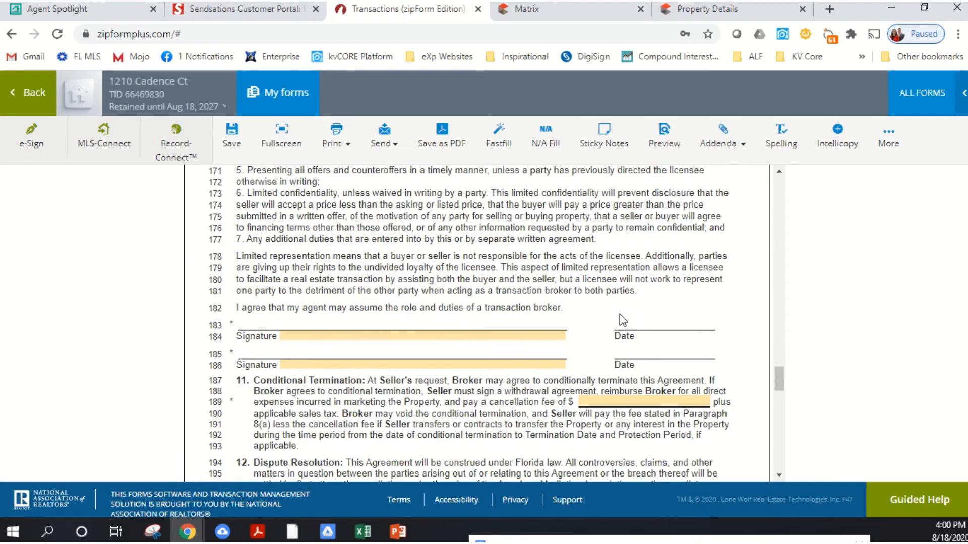
{"action": "scroll", "coordinate": [504, 302], "scroll_direction": "up", "scroll_amount": 5}
{"action": "scroll", "coordinate": [392, 328], "scroll_direction": "down", "scroll_amount": 8}
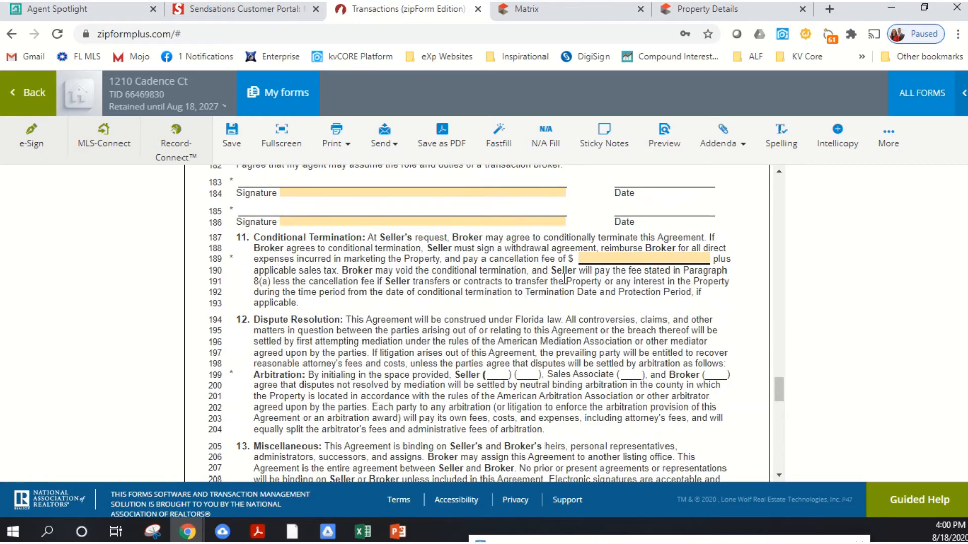
{"action": "left_click", "coordinate": [619, 260]}
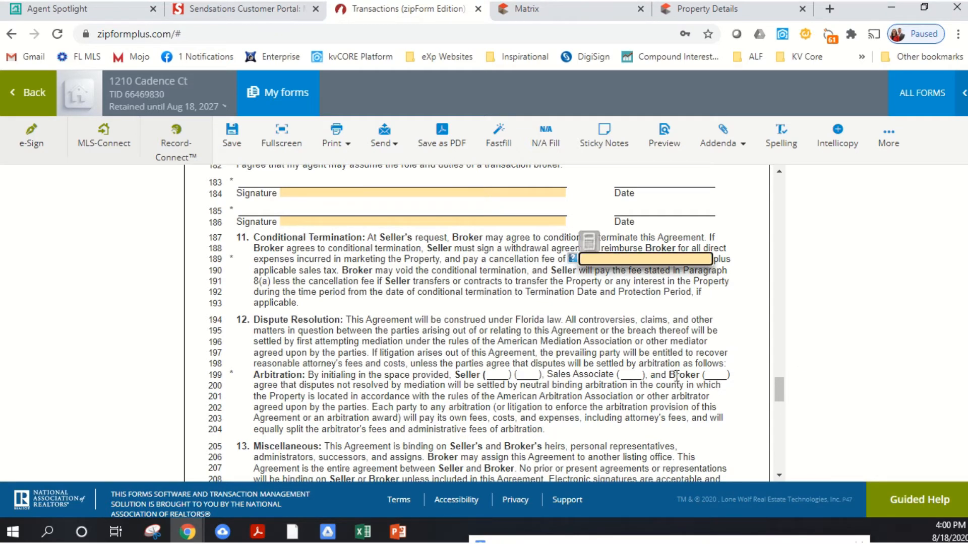
{"action": "key", "text": "Tab"}
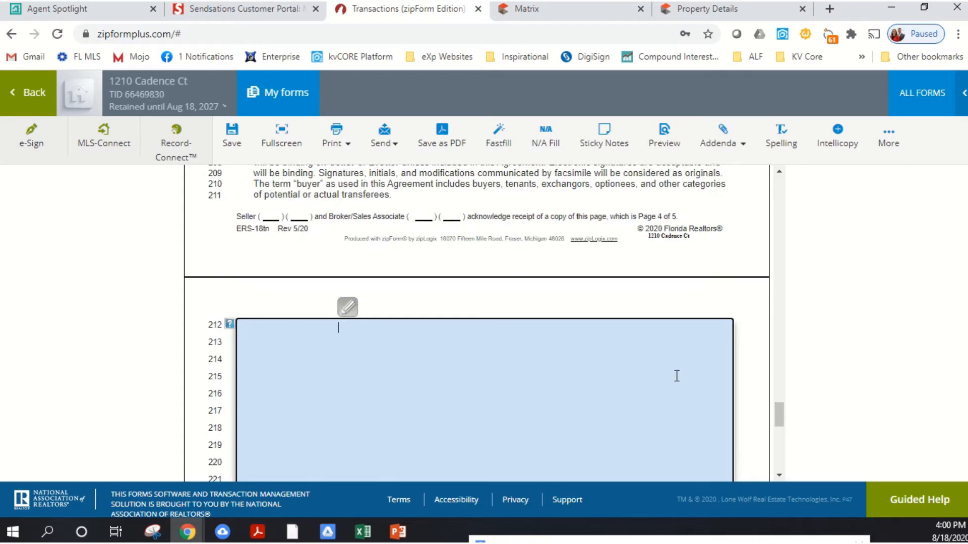
{"action": "scroll", "coordinate": [542, 345], "scroll_direction": "up", "scroll_amount": 10}
{"action": "scroll", "coordinate": [546, 308], "scroll_direction": "down", "scroll_amount": 4}
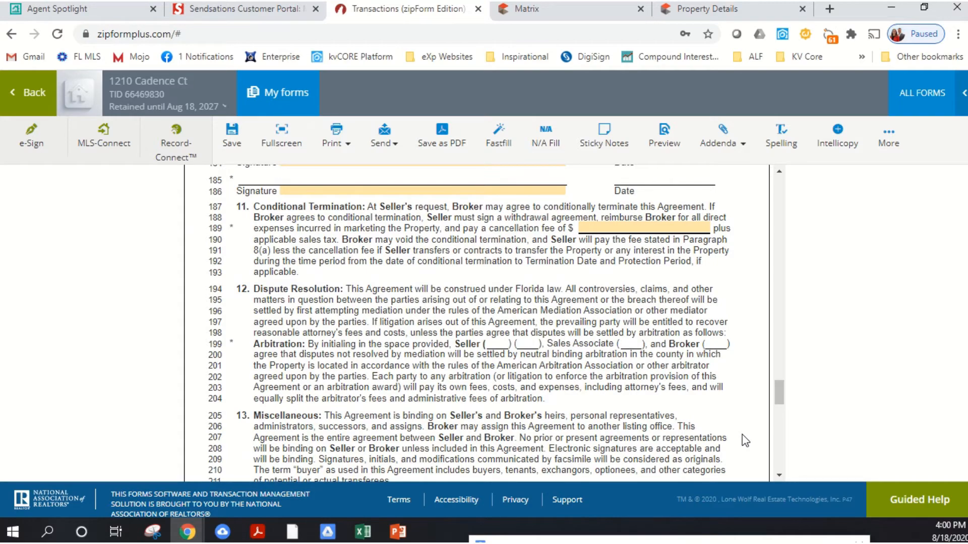
{"action": "scroll", "coordinate": [751, 403], "scroll_direction": "up", "scroll_amount": 5}
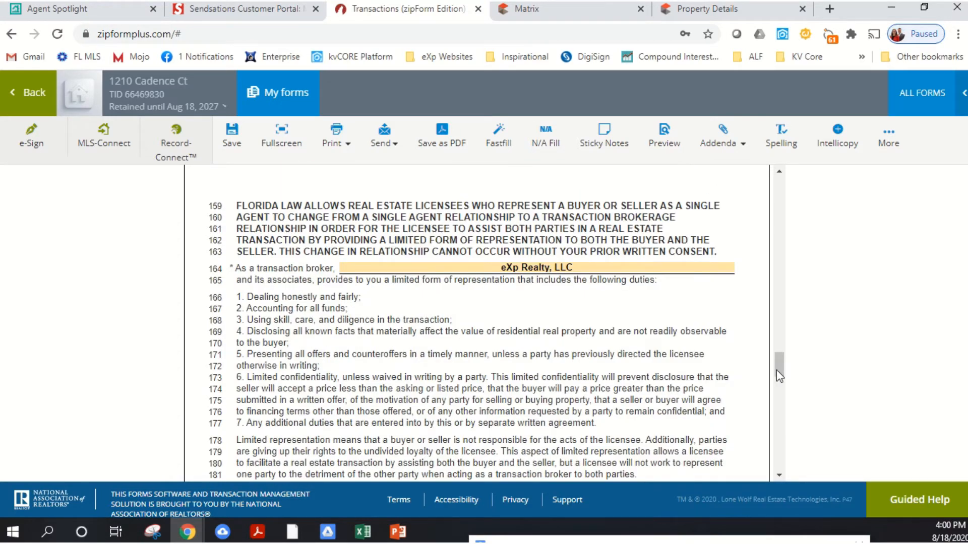
- Review the filled-in agreement from the seller and broker lines through the listing dates, price, broker authority, seller obligations and brokerage relationship sections
{"action": "left_click_drag", "start_coordinate": [777, 371], "coordinate": [773, 197]}
{"action": "scroll", "coordinate": [673, 233], "scroll_direction": "up", "scroll_amount": 2}
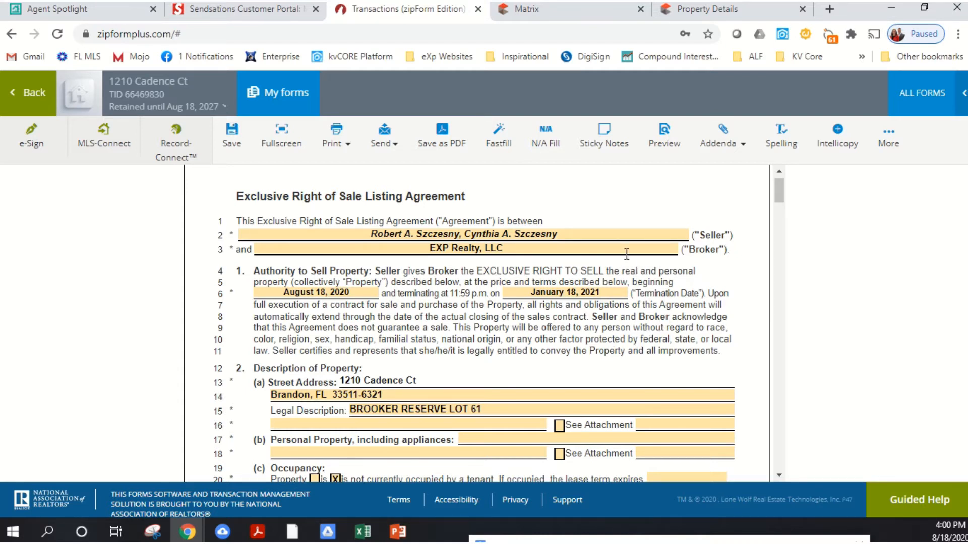
{"action": "scroll", "coordinate": [606, 267], "scroll_direction": "down", "scroll_amount": 1}
{"action": "scroll", "coordinate": [607, 267], "scroll_direction": "down", "scroll_amount": 5}
{"action": "scroll", "coordinate": [609, 269], "scroll_direction": "up", "scroll_amount": 6}
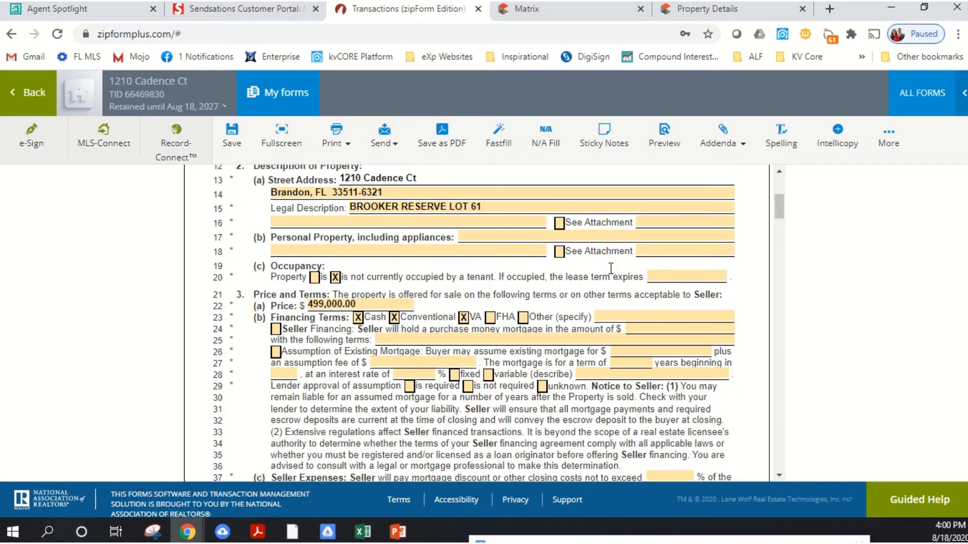
{"action": "scroll", "coordinate": [611, 271], "scroll_direction": "down", "scroll_amount": 20}
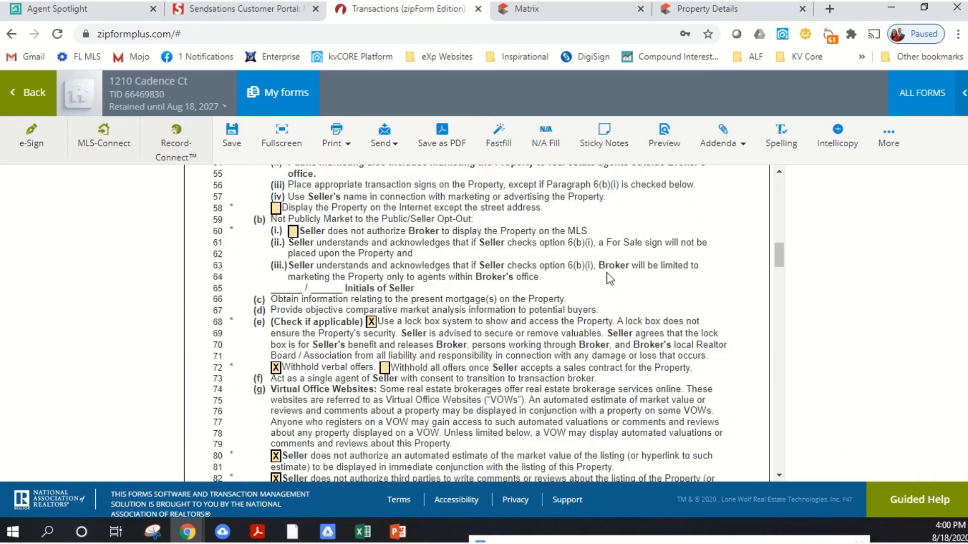
{"action": "scroll", "coordinate": [625, 294], "scroll_direction": "up", "scroll_amount": 8}
{"action": "scroll", "coordinate": [625, 294], "scroll_direction": "up", "scroll_amount": 12}
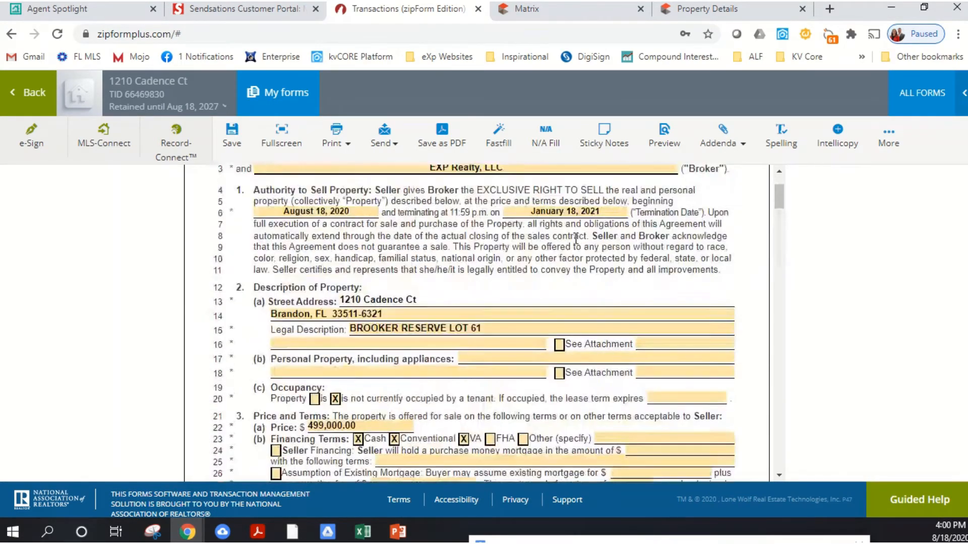
{"action": "scroll", "coordinate": [604, 314], "scroll_direction": "down", "scroll_amount": 20}
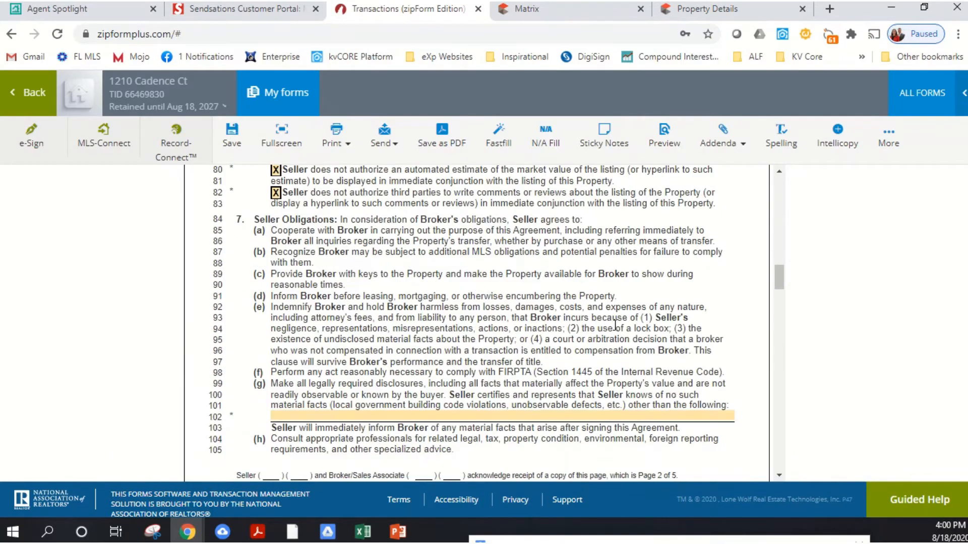
{"action": "scroll", "coordinate": [620, 317], "scroll_direction": "down", "scroll_amount": 12}
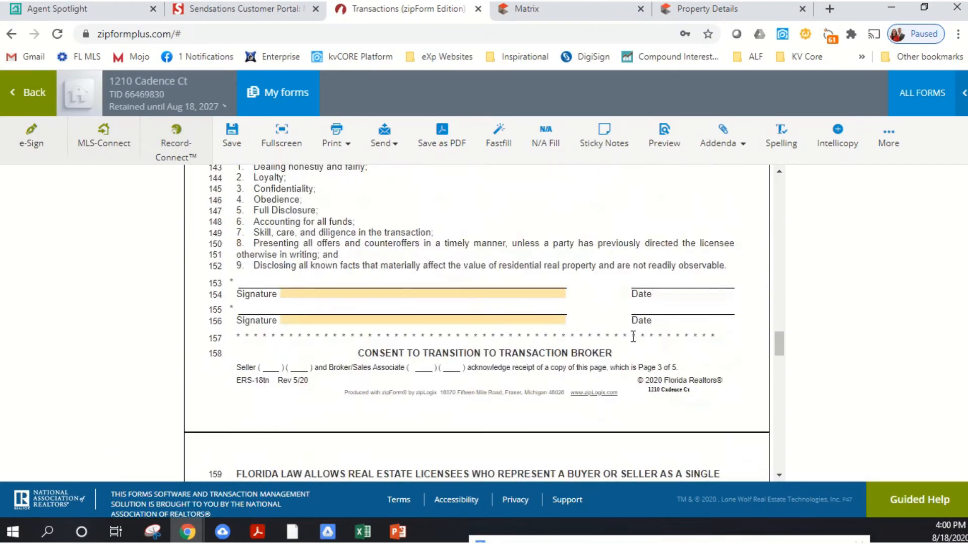
{"action": "scroll", "coordinate": [637, 348], "scroll_direction": "down", "scroll_amount": 8}
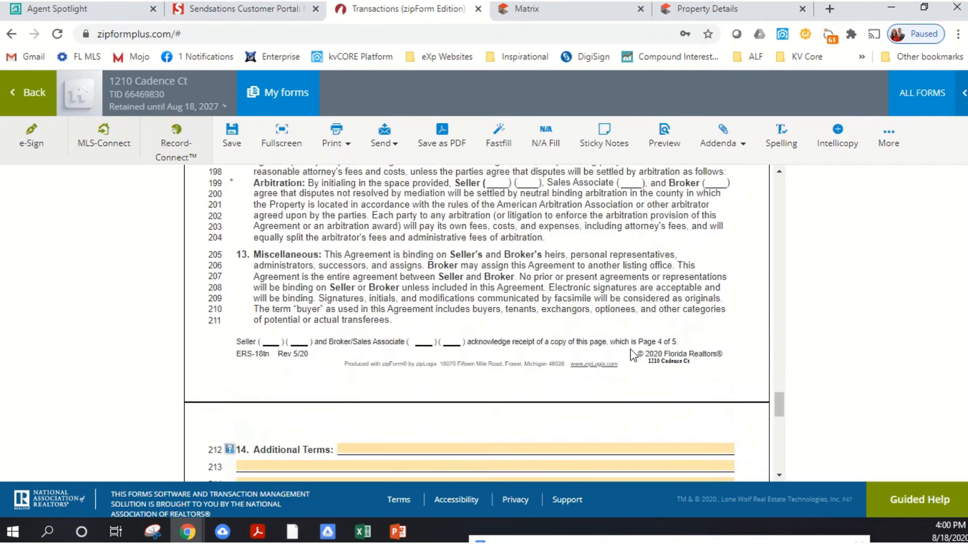
- Examine the Conditional Termination clause in section 11, including the blank cancellation fee field on line 189
{"action": "scroll", "coordinate": [636, 332], "scroll_direction": "up", "scroll_amount": 3}
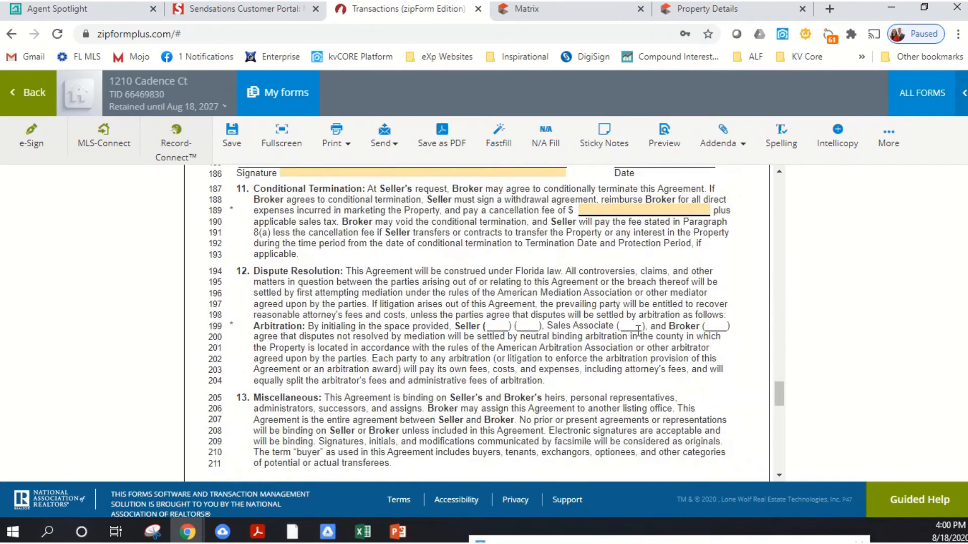
{"action": "left_click", "coordinate": [639, 211]}
{"action": "left_click_drag", "start_coordinate": [640, 240], "coordinate": [549, 318]}
{"action": "left_click", "coordinate": [560, 353]}
{"action": "scroll", "coordinate": [602, 335], "scroll_direction": "down", "scroll_amount": 2}
{"action": "scroll", "coordinate": [605, 334], "scroll_direction": "up", "scroll_amount": 2}
{"action": "scroll", "coordinate": [623, 354], "scroll_direction": "down", "scroll_amount": 2}
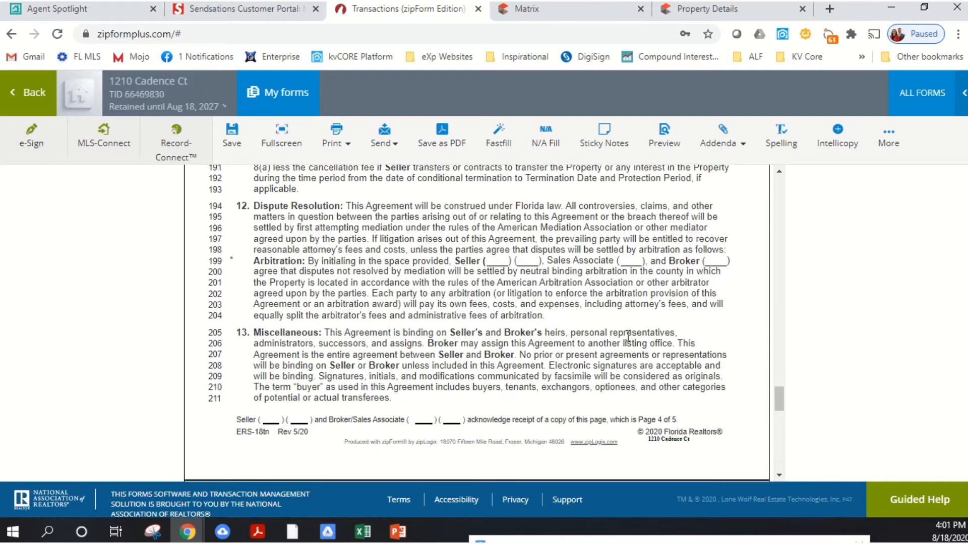
{"action": "scroll", "coordinate": [631, 338], "scroll_direction": "up", "scroll_amount": 3}
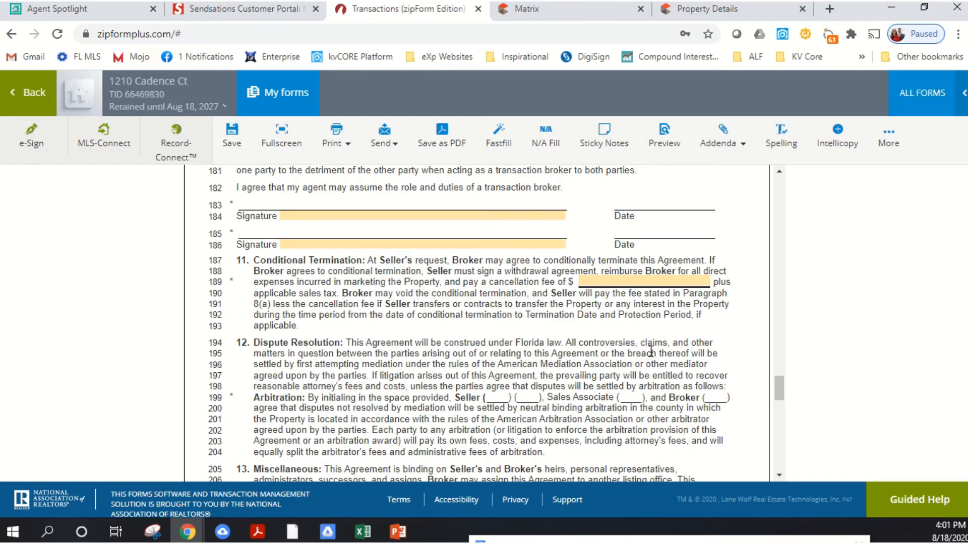
- Review the section 12 arbitration initials on line 199, the Miscellaneous clause and the blank Additional Terms lines
{"action": "scroll", "coordinate": [644, 342], "scroll_direction": "down", "scroll_amount": 1}
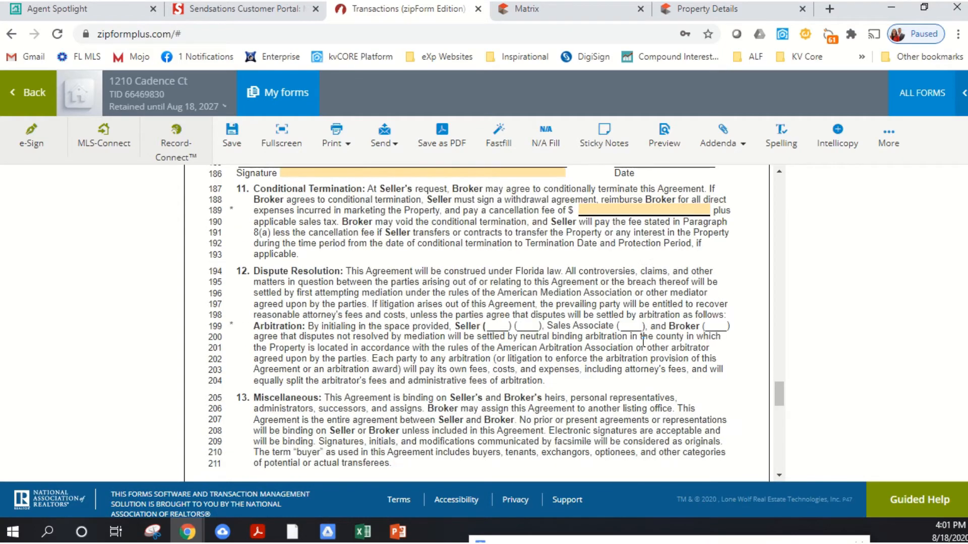
{"action": "scroll", "coordinate": [643, 342], "scroll_direction": "down", "scroll_amount": 6}
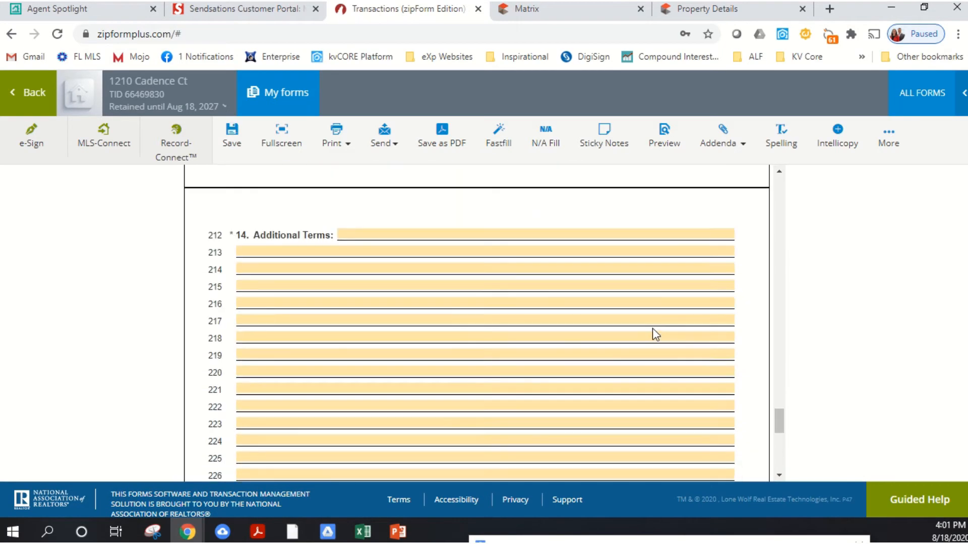
{"action": "scroll", "coordinate": [632, 342], "scroll_direction": "down", "scroll_amount": 3}
{"action": "scroll", "coordinate": [635, 343], "scroll_direction": "up", "scroll_amount": 15}
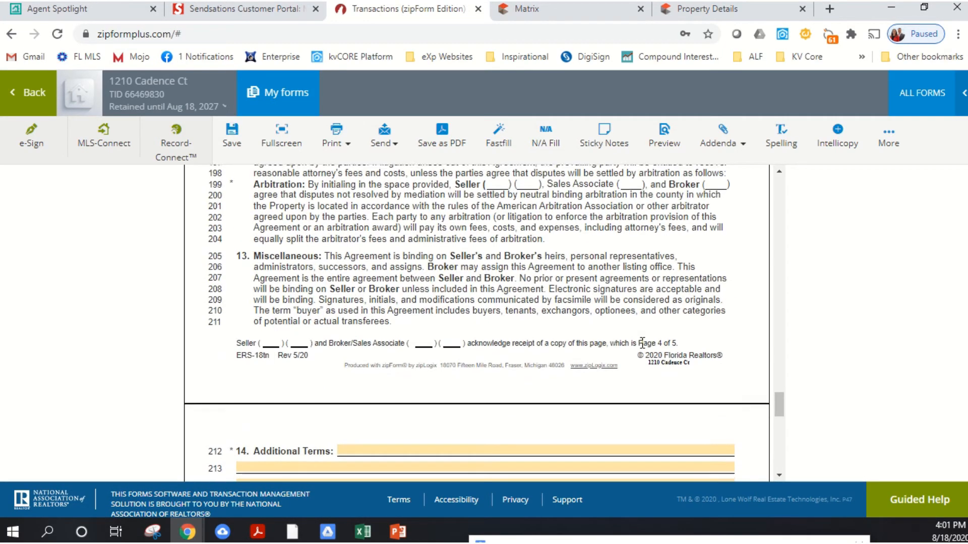
{"action": "scroll", "coordinate": [643, 342], "scroll_direction": "down", "scroll_amount": 4}
{"action": "scroll", "coordinate": [644, 343], "scroll_direction": "up", "scroll_amount": 2}
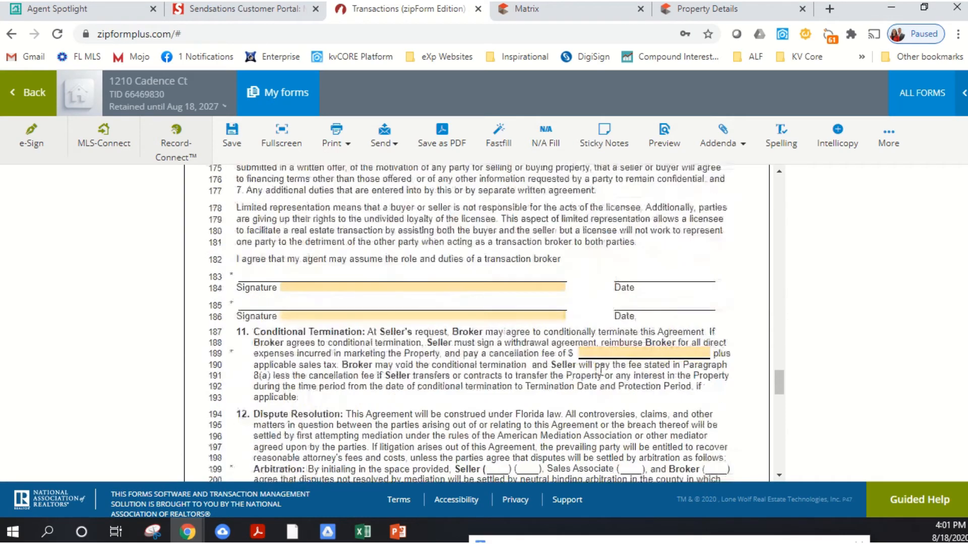
{"action": "scroll", "coordinate": [644, 343], "scroll_direction": "down", "scroll_amount": 2}
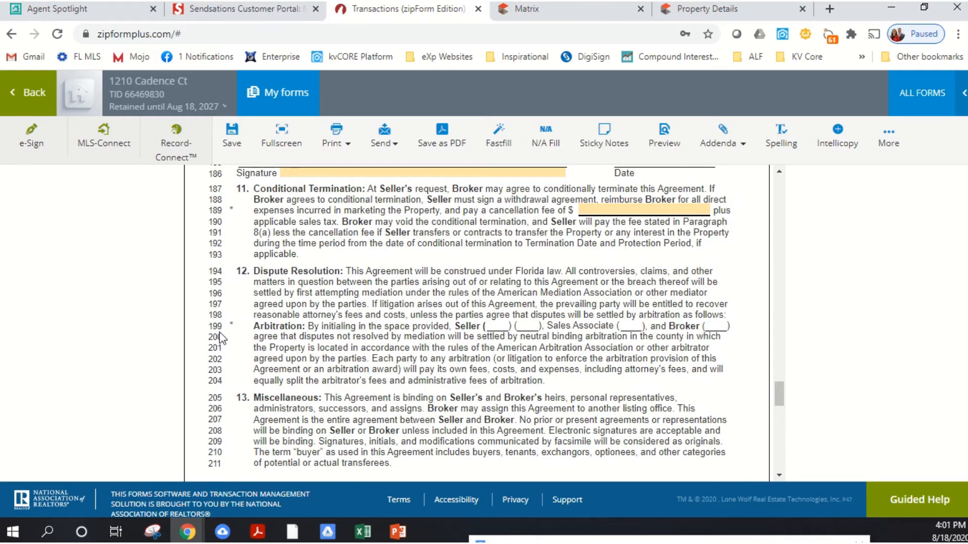
{"action": "scroll", "coordinate": [222, 338], "scroll_direction": "down", "scroll_amount": 1}
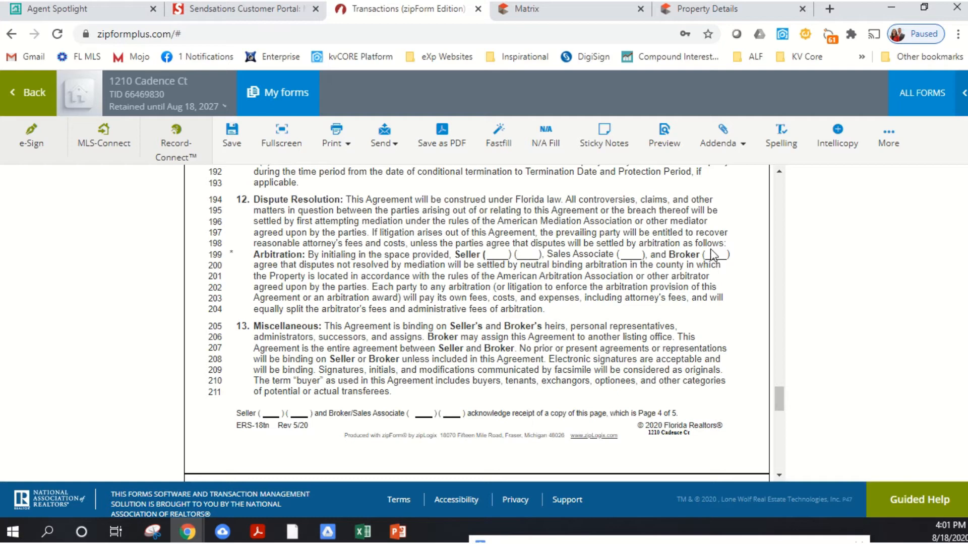
{"action": "scroll", "coordinate": [729, 264], "scroll_direction": "down", "scroll_amount": 3}
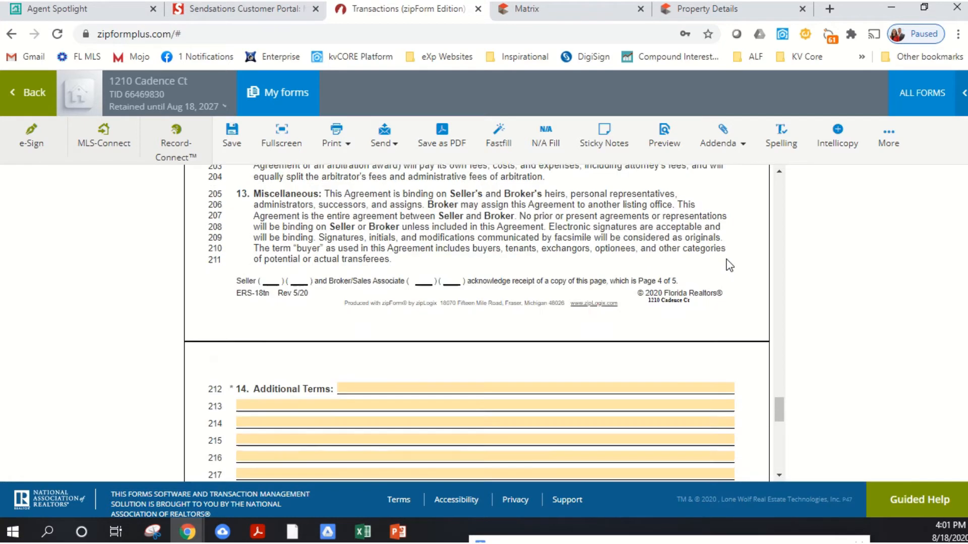
{"action": "scroll", "coordinate": [727, 263], "scroll_direction": "down", "scroll_amount": 5}
{"action": "scroll", "coordinate": [727, 262], "scroll_direction": "up", "scroll_amount": 1}
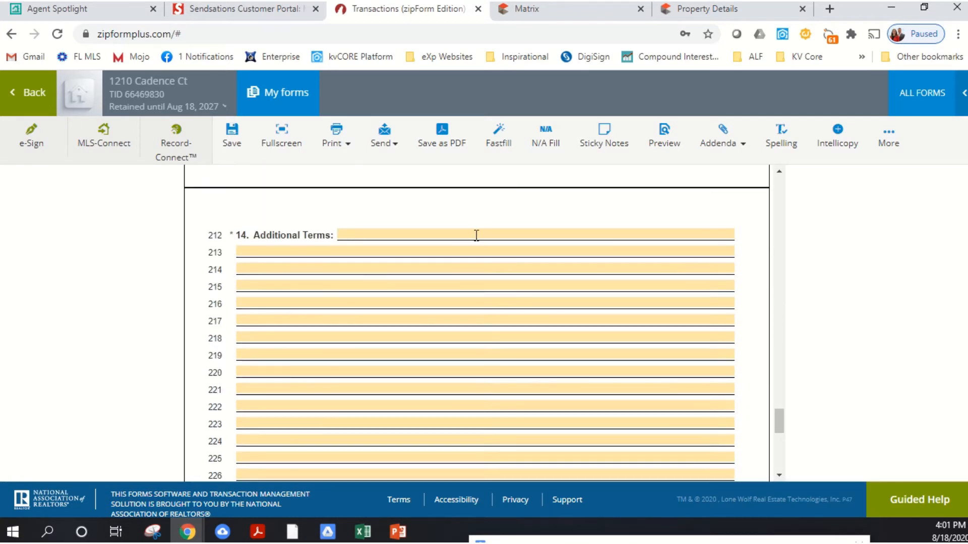
- Enter an additional term setting the total commission paid at 5% if either named listing agent also represents the buyer
{"action": "left_click", "coordinate": [476, 235]}
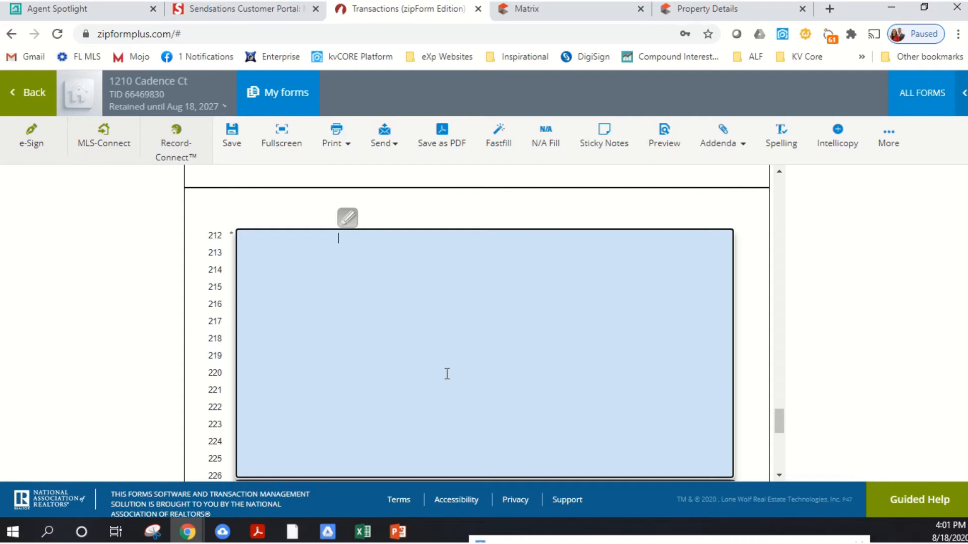
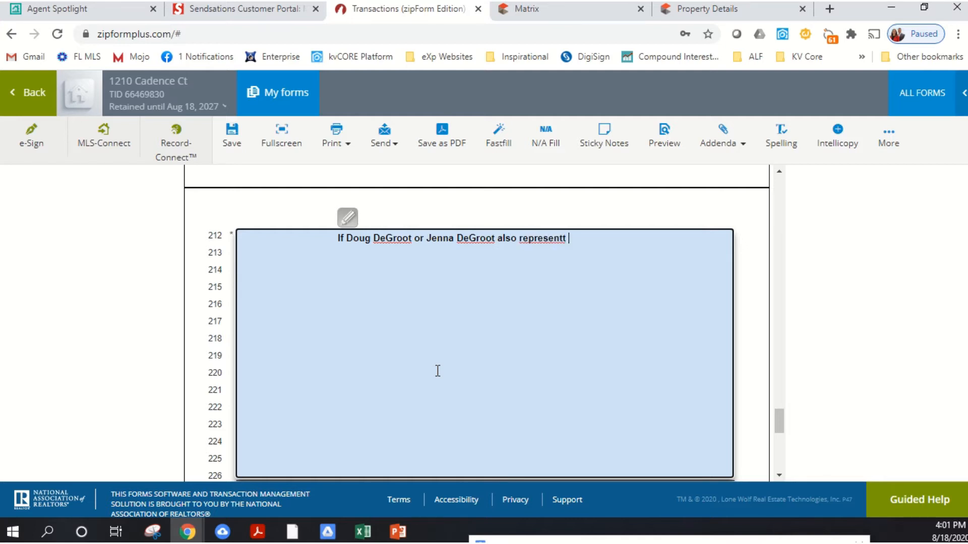
{"action": "type", "text": "the buyer, total commission pai"}
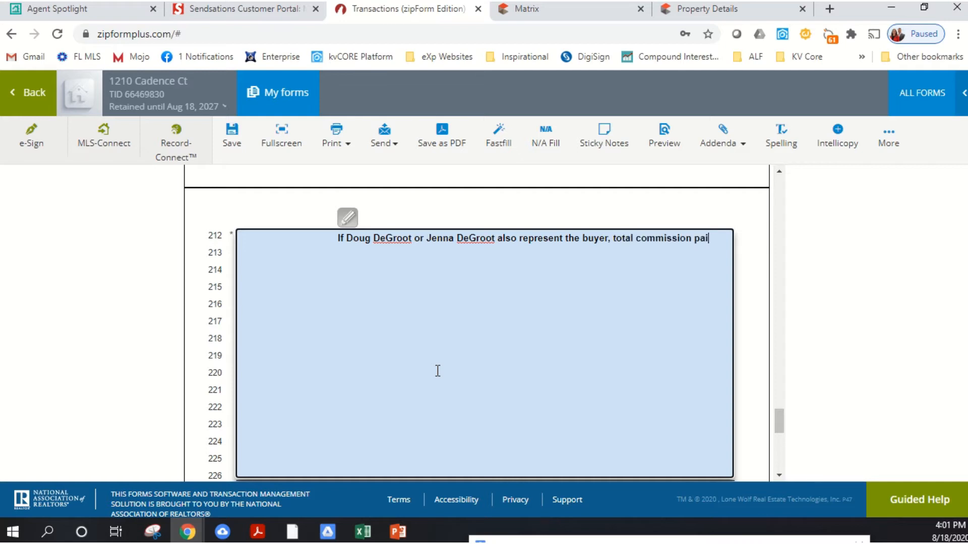
{"action": "type", "text": "d is equal to 5%."}
- Replace Additional Terms with "The sellers agent will charge the buyers agent a $295 MLS fee, due at closing. This is at no additional charge to the seller."
{"action": "left_click", "coordinate": [401, 266]}
{"action": "key", "text": "ctrl+a"}
{"action": "key", "text": "BackSpace"}
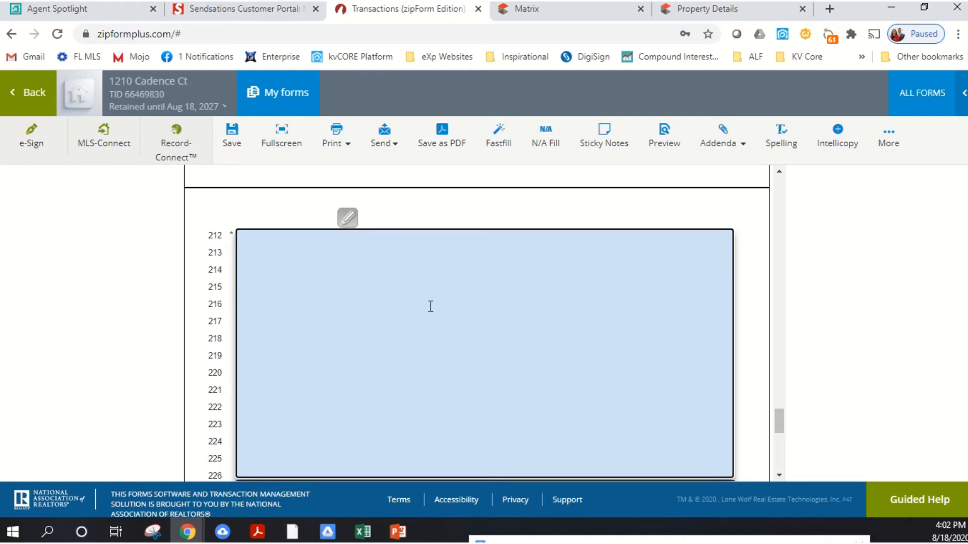
{"action": "type", "text": "The sellers agent will charge the bu"}
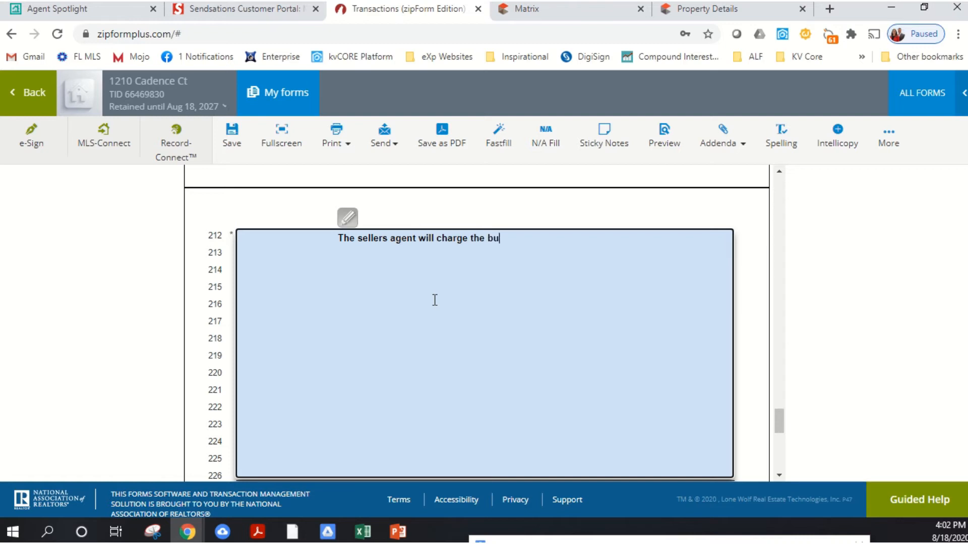
{"action": "type", "text": "yers agent a $295 M"}
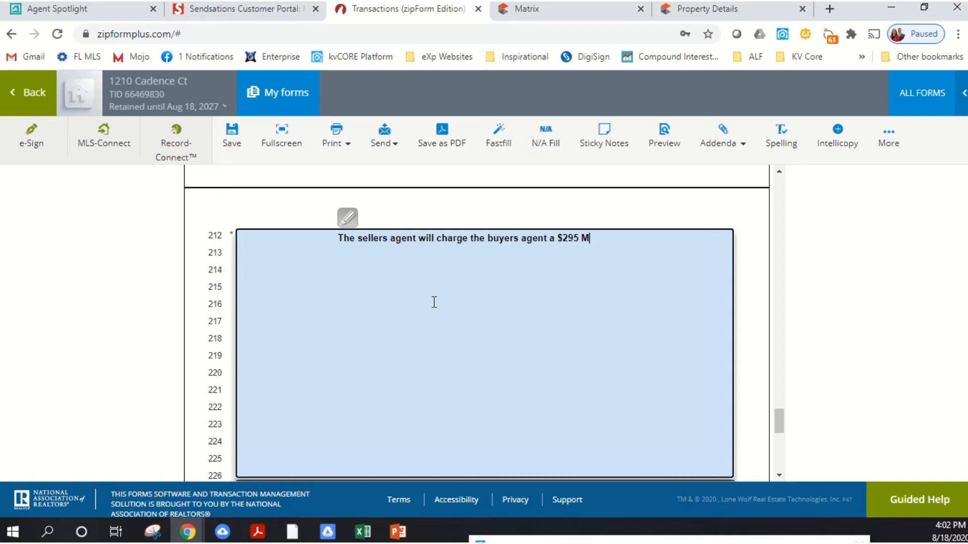
{"action": "type", "text": "LS fee, duesat closing. "}
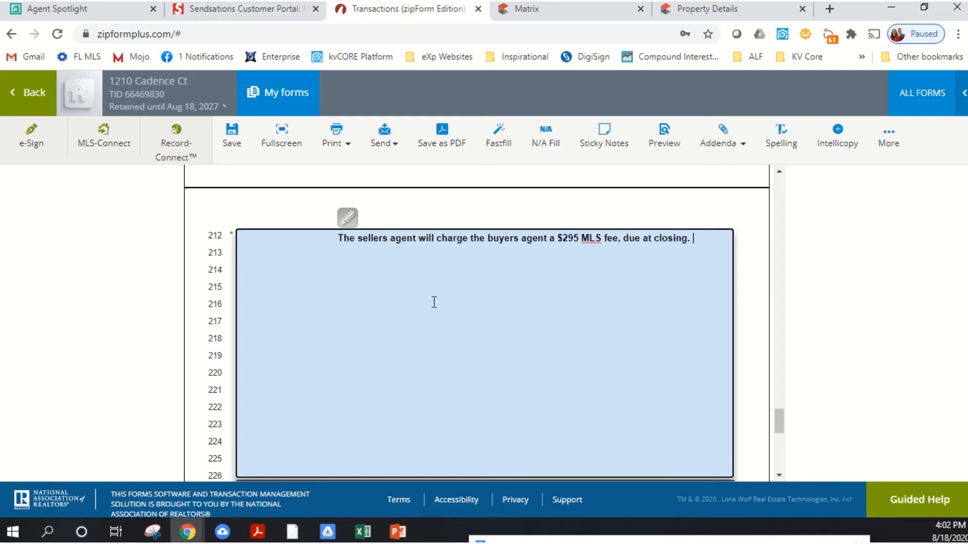
{"action": "type", "text": "this"}
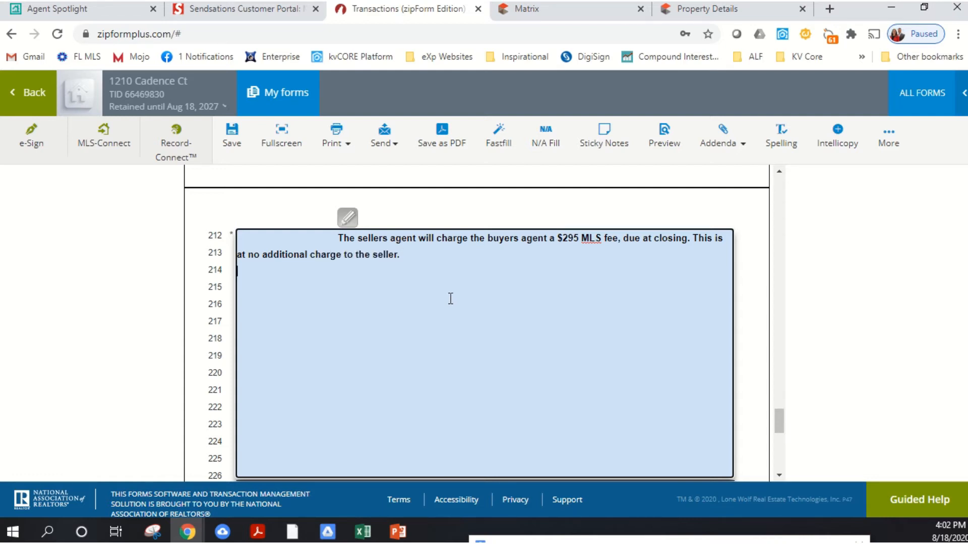
- Mark on line 238 that the copy is returned to the seller by email, and check the signature and contact lines
{"action": "scroll", "coordinate": [648, 241], "scroll_direction": "down", "scroll_amount": 7}
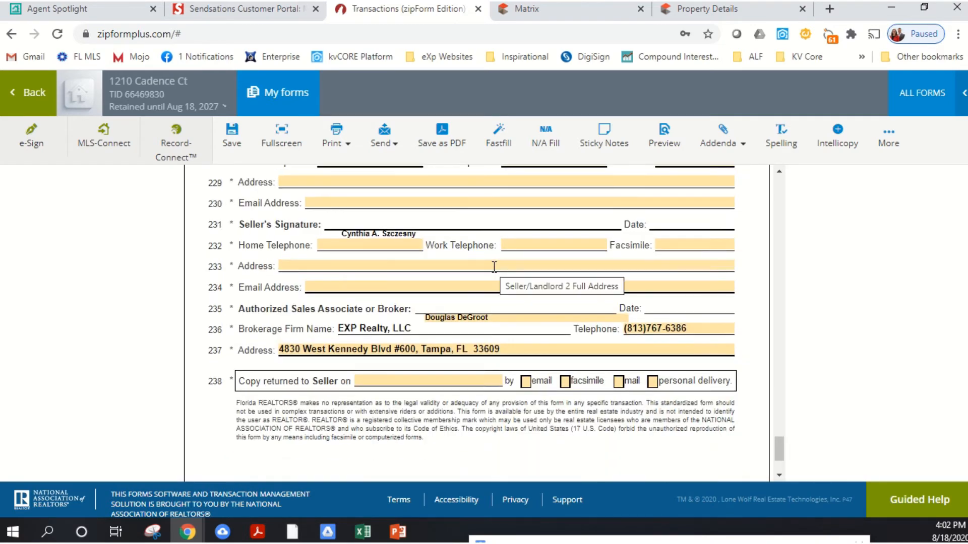
{"action": "scroll", "coordinate": [501, 290], "scroll_direction": "down", "scroll_amount": 2}
{"action": "left_click", "coordinate": [526, 309]}
{"action": "scroll", "coordinate": [504, 323], "scroll_direction": "down", "scroll_amount": 1}
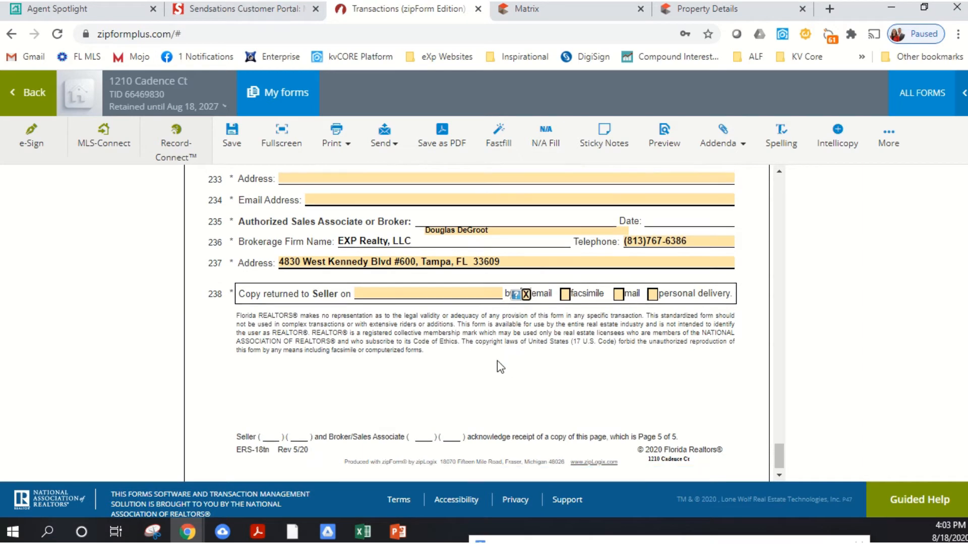
{"action": "scroll", "coordinate": [453, 328], "scroll_direction": "up", "scroll_amount": 4}
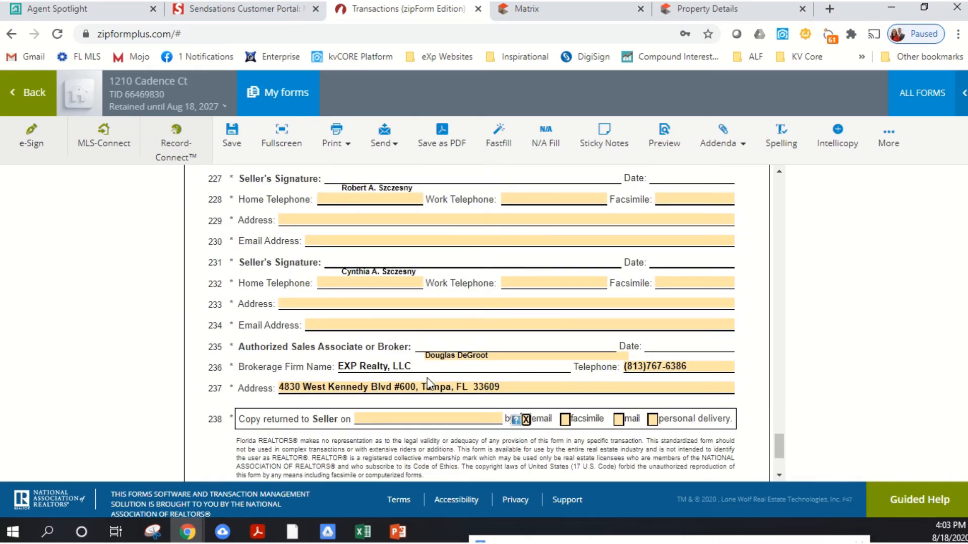
{"action": "scroll", "coordinate": [427, 378], "scroll_direction": "up", "scroll_amount": 2}
{"action": "scroll", "coordinate": [398, 332], "scroll_direction": "down", "scroll_amount": 5}
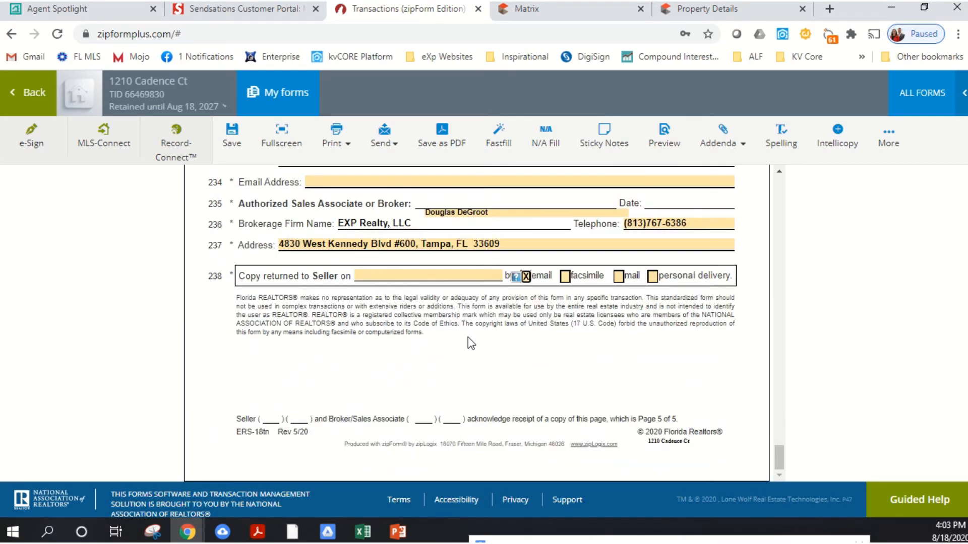
- Save the completed Exclusive Right of Sale Listing Agreement
{"action": "scroll", "coordinate": [479, 328], "scroll_direction": "up", "scroll_amount": 20}
{"action": "scroll", "coordinate": [497, 315], "scroll_direction": "up", "scroll_amount": 20}
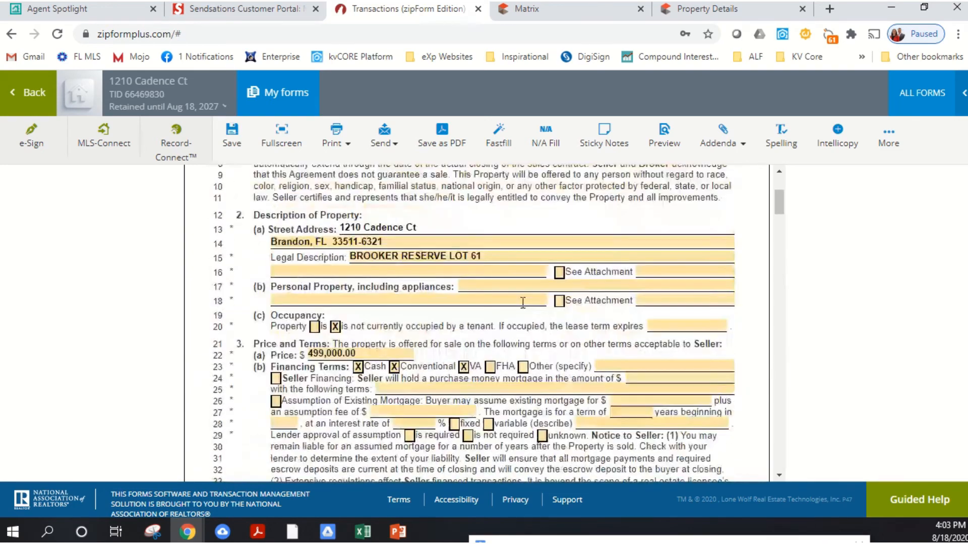
{"action": "left_click", "coordinate": [229, 154]}
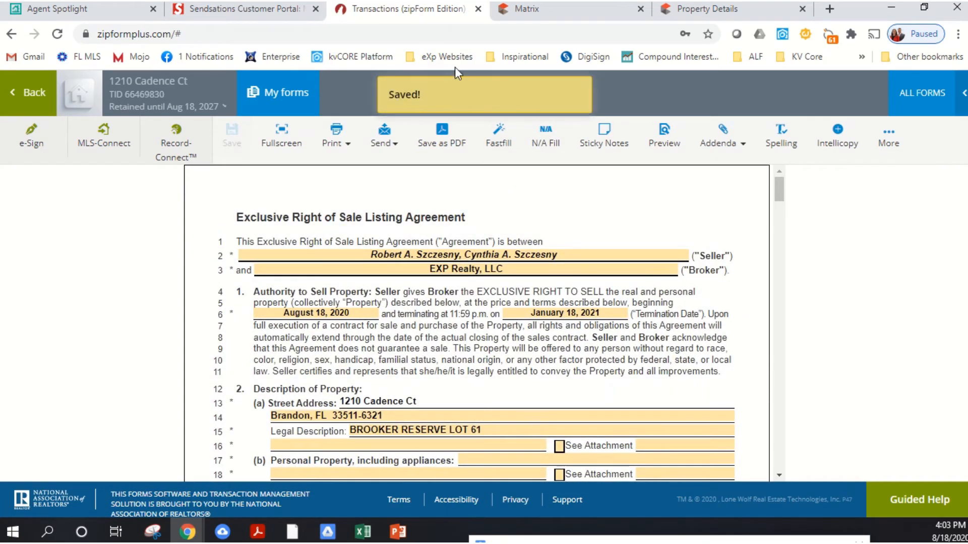
{"action": "mouse_move", "coordinate": [417, 2]}
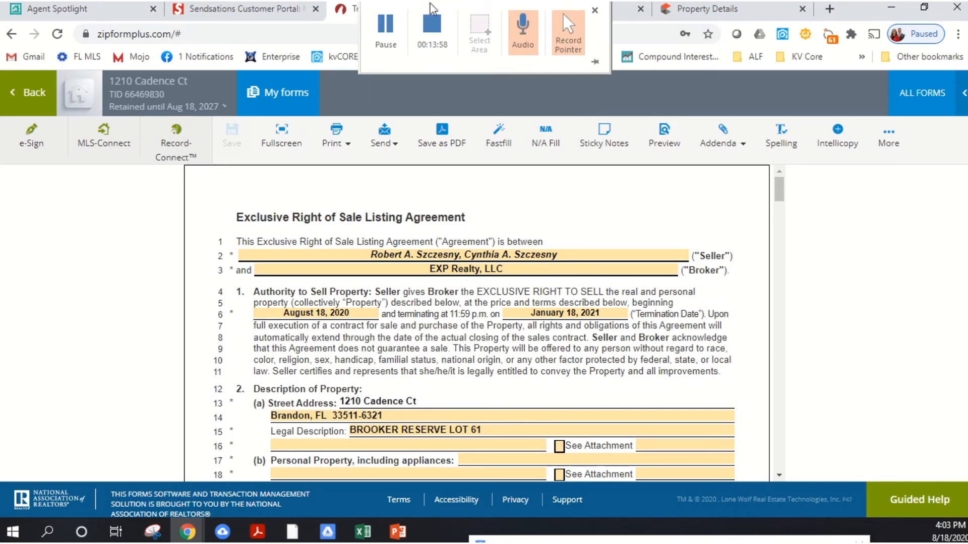
{"action": "left_click", "coordinate": [417, 35]}
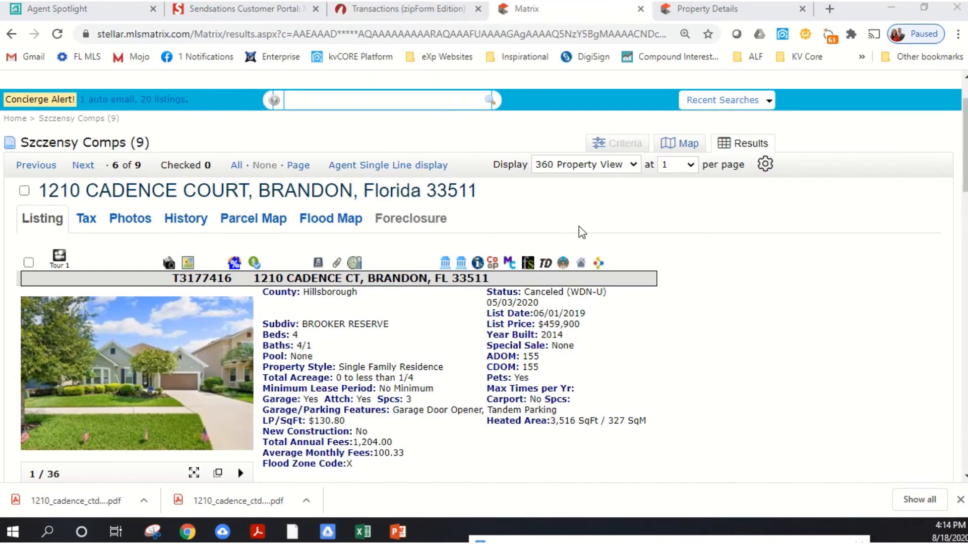
{"action": "left_click", "coordinate": [421, 12]}
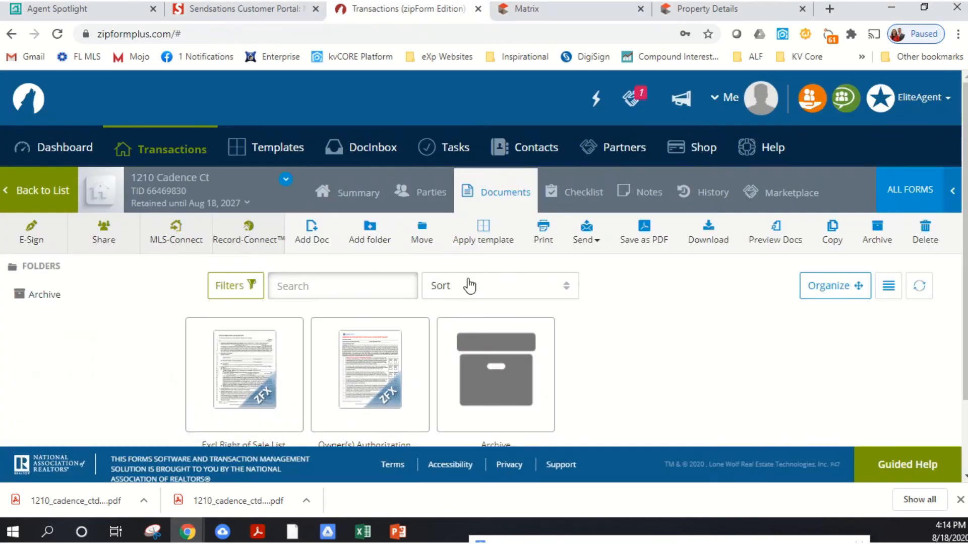
{"action": "left_click", "coordinate": [286, 338]}
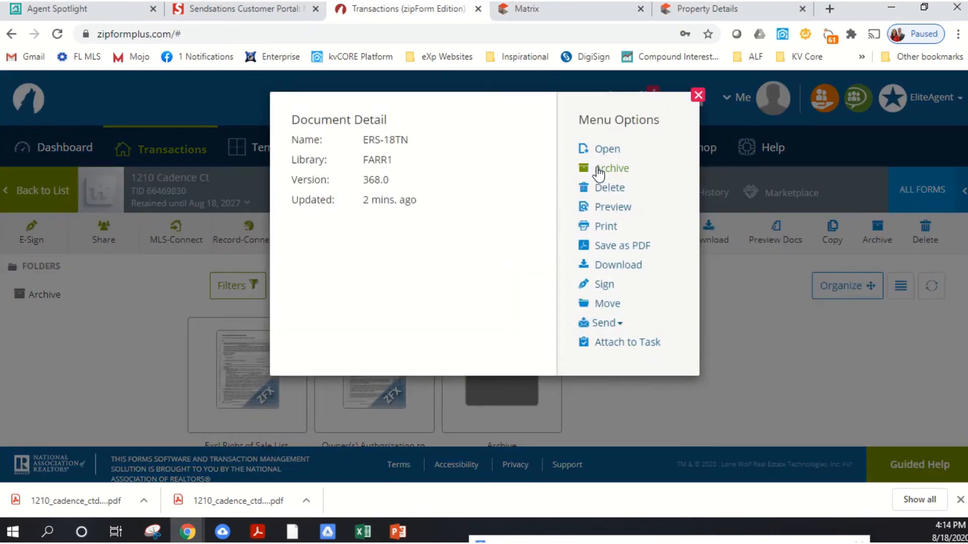
{"action": "left_click", "coordinate": [601, 149]}
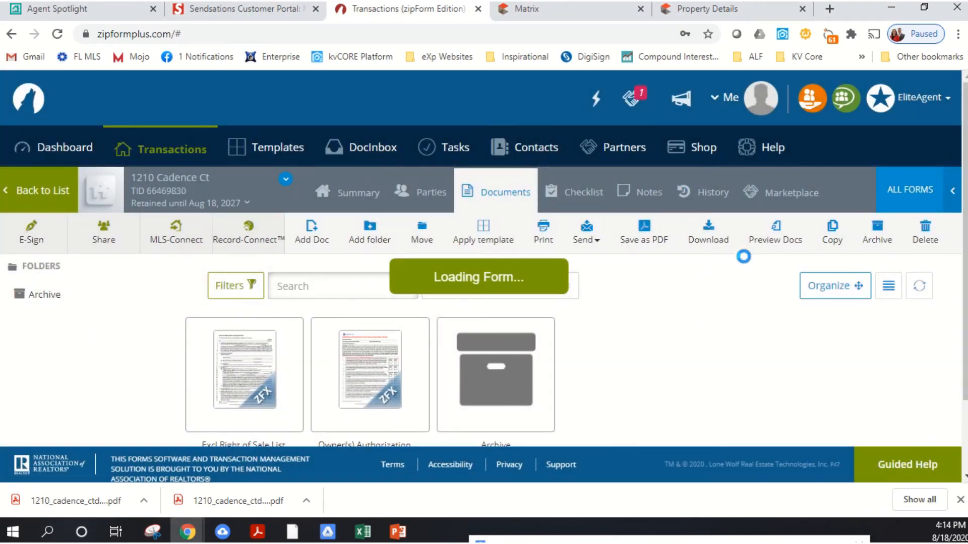
{"action": "scroll", "coordinate": [457, 238], "scroll_direction": "down", "scroll_amount": 3}
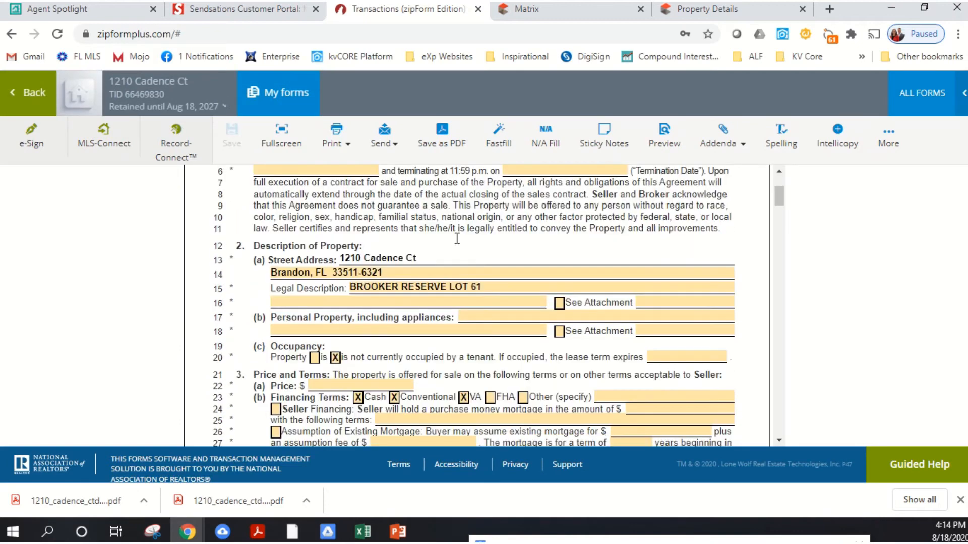
{"action": "scroll", "coordinate": [370, 245], "scroll_direction": "up", "scroll_amount": 2}
{"action": "left_click", "coordinate": [352, 242]}
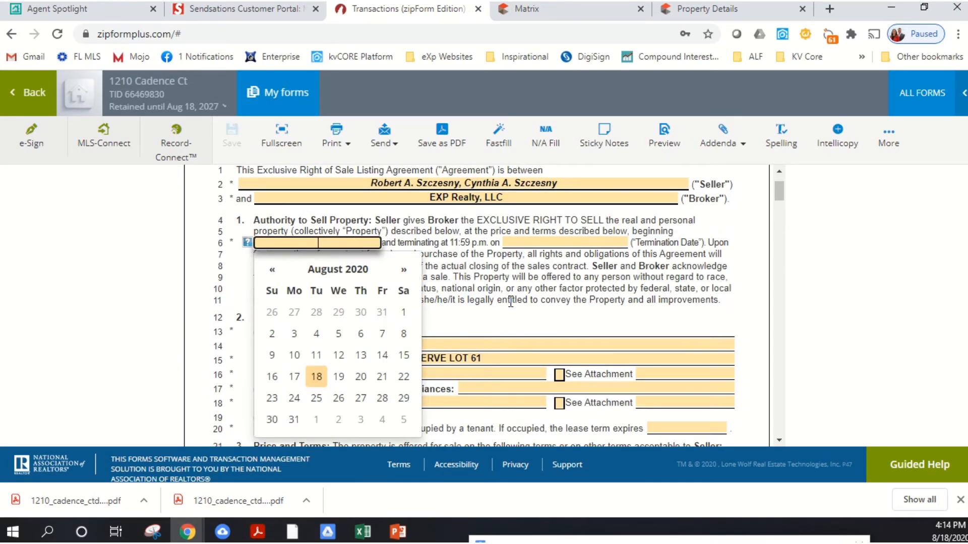
{"action": "left_click", "coordinate": [557, 249]}
{"action": "left_click", "coordinate": [561, 246]}
{"action": "left_click", "coordinate": [704, 268]}
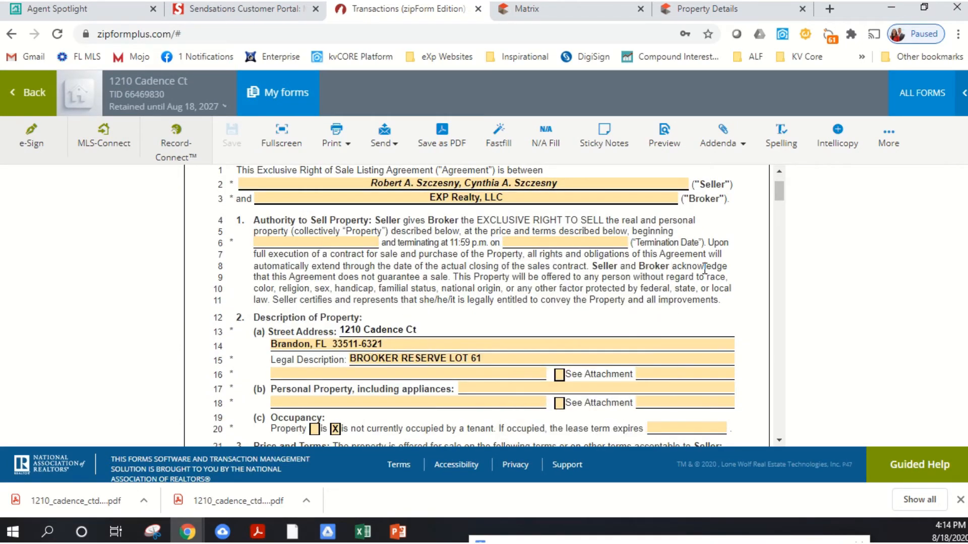
- Review the agreement's property description, price, financing terms, seller obligations and compensation sections
{"action": "scroll", "coordinate": [689, 261], "scroll_direction": "down", "scroll_amount": 2}
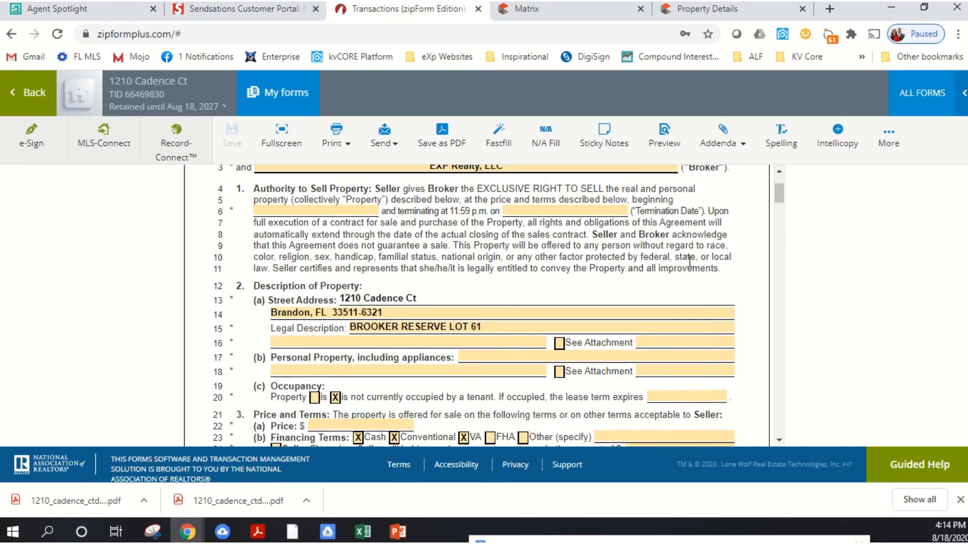
{"action": "scroll", "coordinate": [690, 266], "scroll_direction": "down", "scroll_amount": 2}
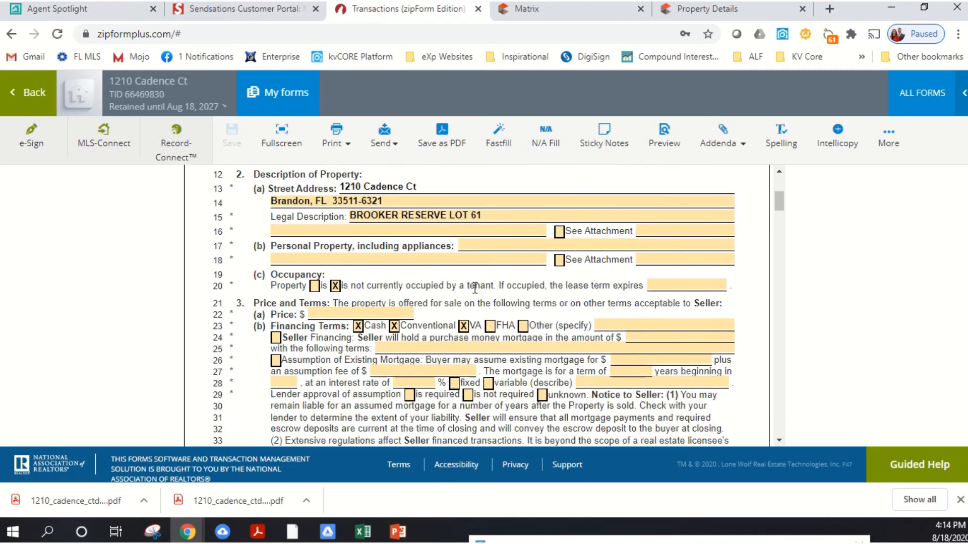
{"action": "left_click", "coordinate": [342, 315]}
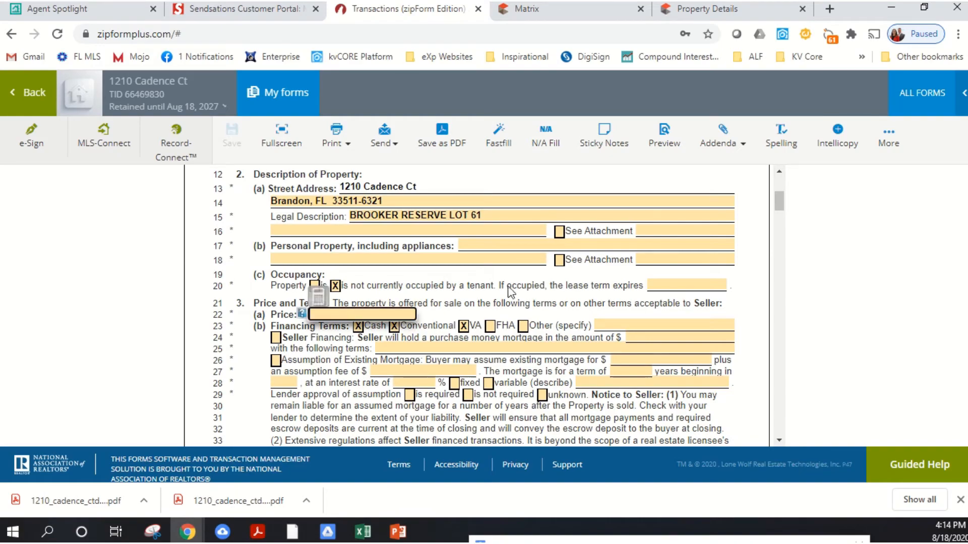
{"action": "scroll", "coordinate": [531, 281], "scroll_direction": "down", "scroll_amount": 10}
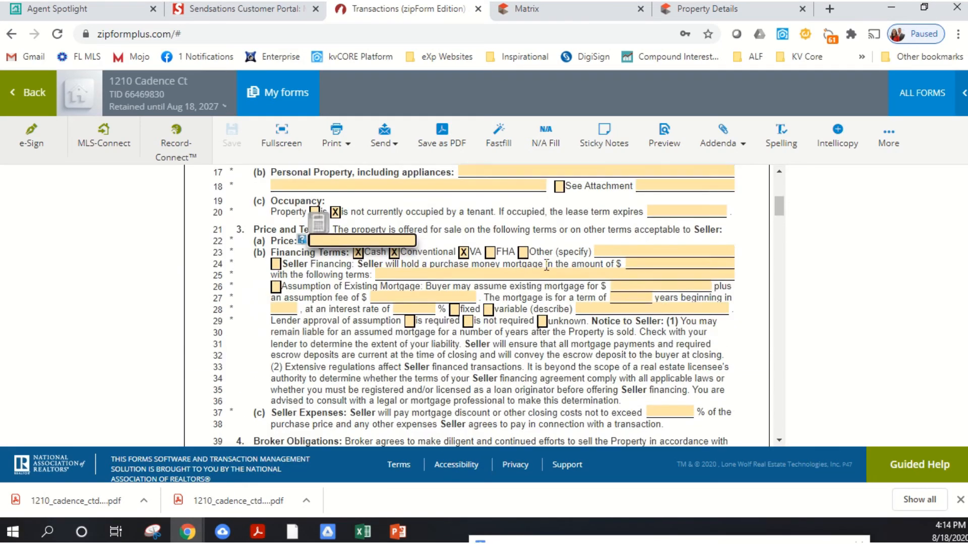
{"action": "scroll", "coordinate": [548, 263], "scroll_direction": "down", "scroll_amount": 15}
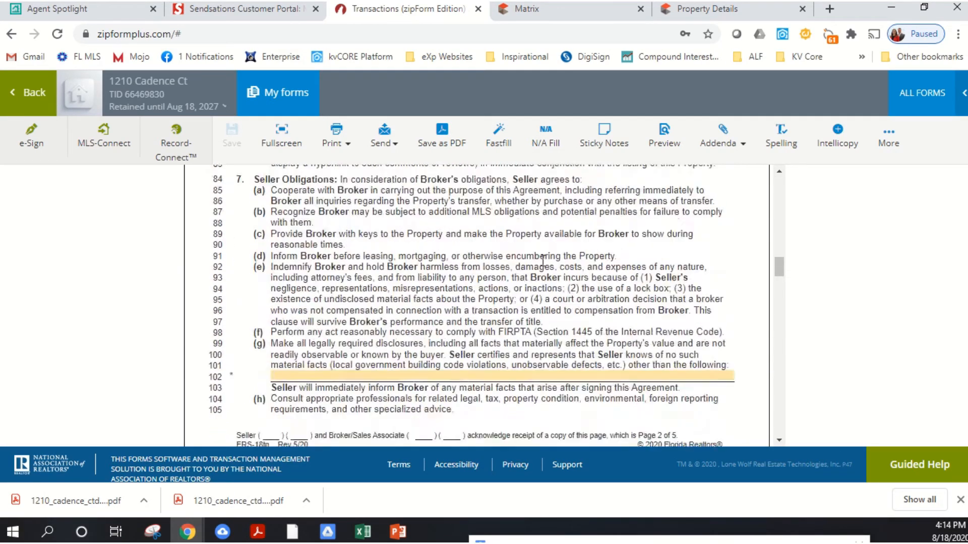
{"action": "scroll", "coordinate": [542, 259], "scroll_direction": "down", "scroll_amount": 3}
{"action": "scroll", "coordinate": [553, 303], "scroll_direction": "down", "scroll_amount": 3}
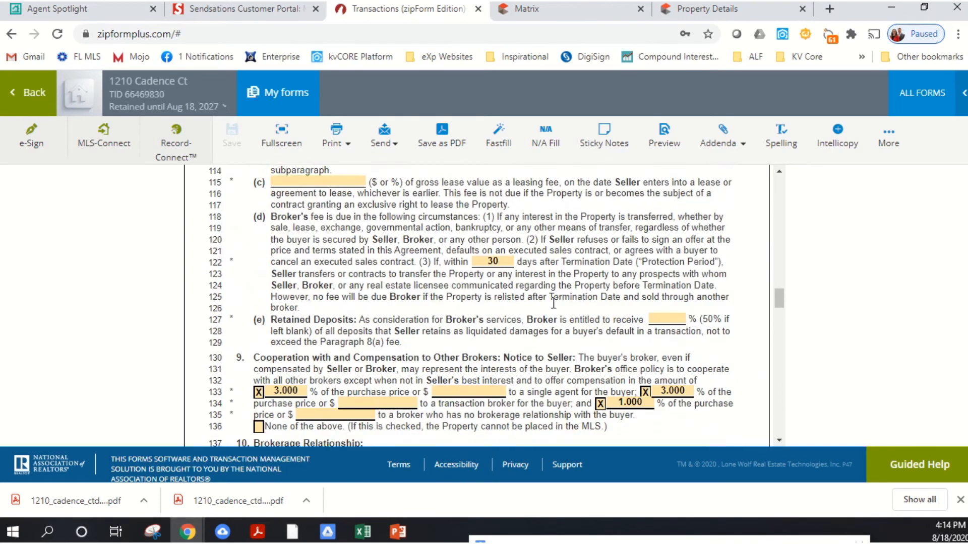
{"action": "scroll", "coordinate": [549, 312], "scroll_direction": "up", "scroll_amount": 3}
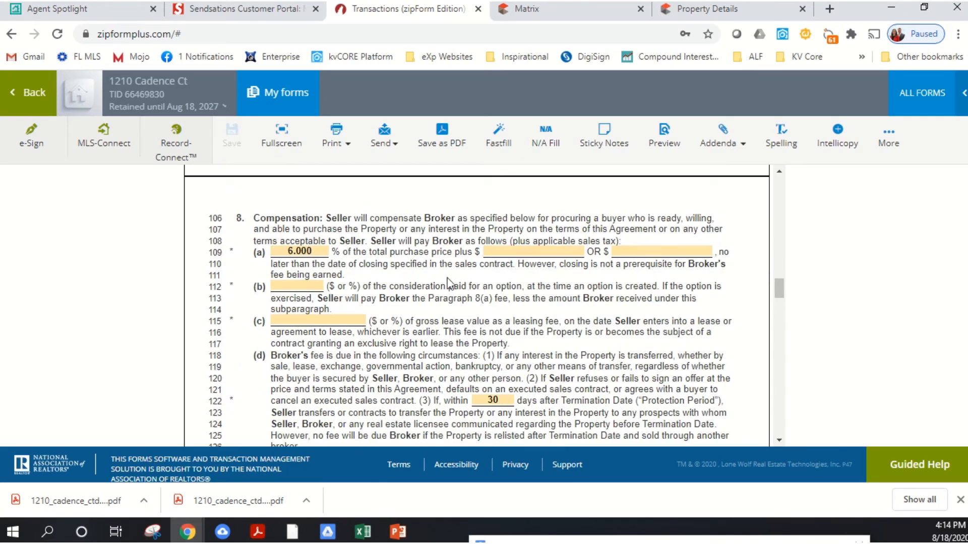
- Review the brokerage relationship, conditional termination and Additional Terms sections, and return to the transaction's documents
{"action": "scroll", "coordinate": [426, 277], "scroll_direction": "down", "scroll_amount": 8}
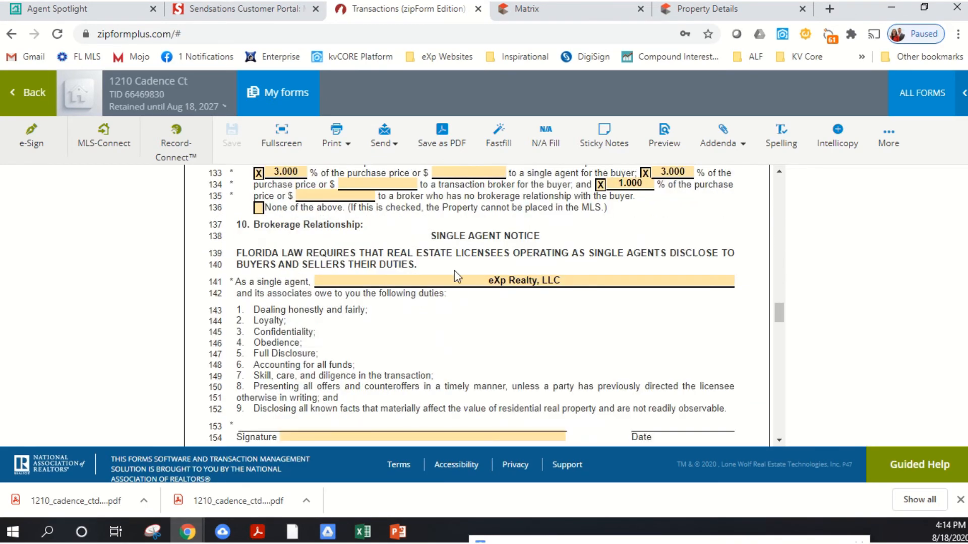
{"action": "scroll", "coordinate": [454, 271], "scroll_direction": "down", "scroll_amount": 14}
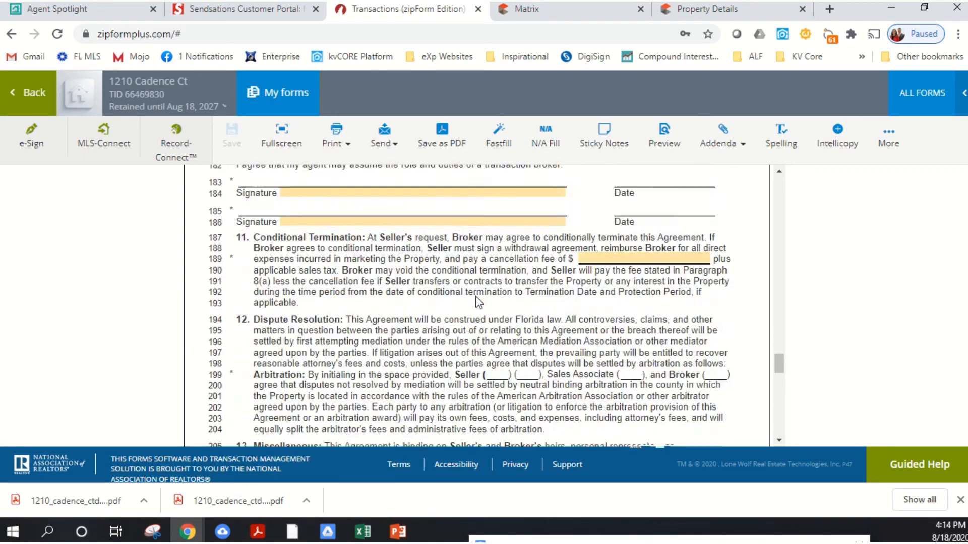
{"action": "scroll", "coordinate": [478, 301], "scroll_direction": "down", "scroll_amount": 7}
{"action": "scroll", "coordinate": [477, 298], "scroll_direction": "up", "scroll_amount": 7}
{"action": "scroll", "coordinate": [474, 295], "scroll_direction": "down", "scroll_amount": 8}
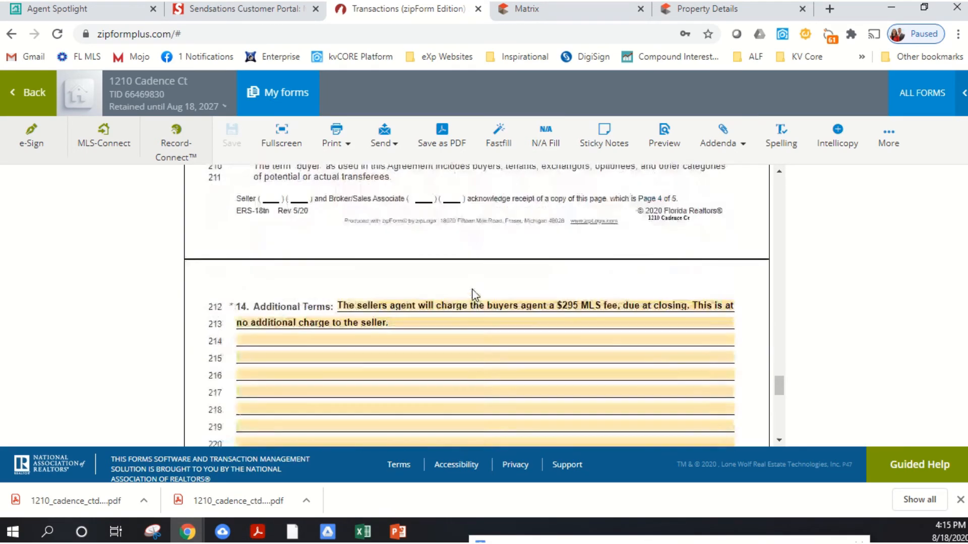
{"action": "scroll", "coordinate": [474, 295], "scroll_direction": "up", "scroll_amount": 5}
{"action": "scroll", "coordinate": [530, 295], "scroll_direction": "down", "scroll_amount": 6}
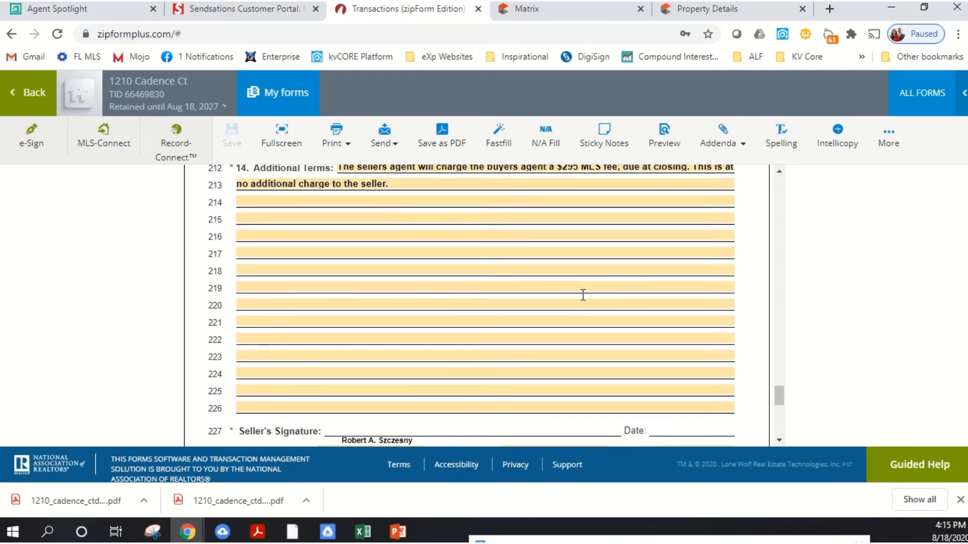
{"action": "scroll", "coordinate": [583, 295], "scroll_direction": "down", "scroll_amount": 6}
{"action": "scroll", "coordinate": [603, 302], "scroll_direction": "up", "scroll_amount": 10}
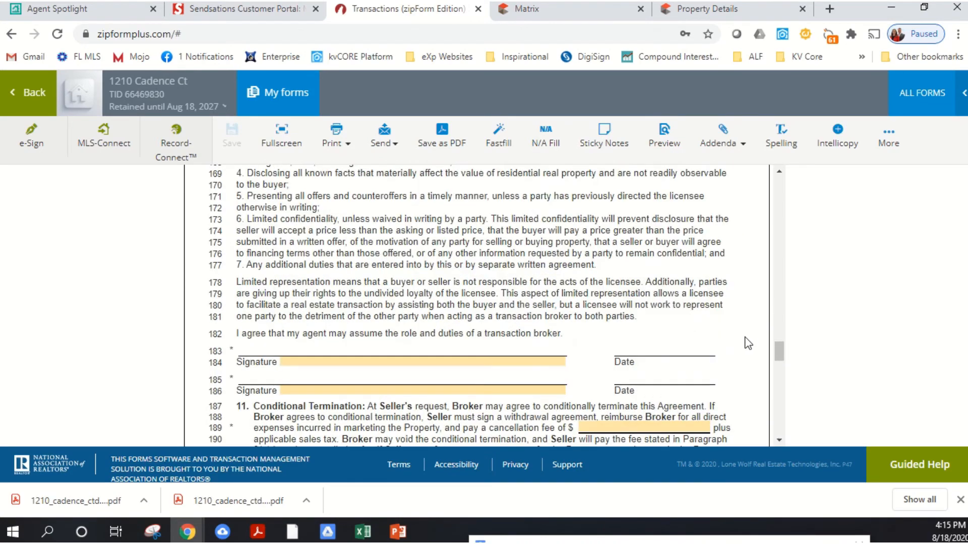
{"action": "left_click_drag", "start_coordinate": [777, 353], "coordinate": [770, 181]}
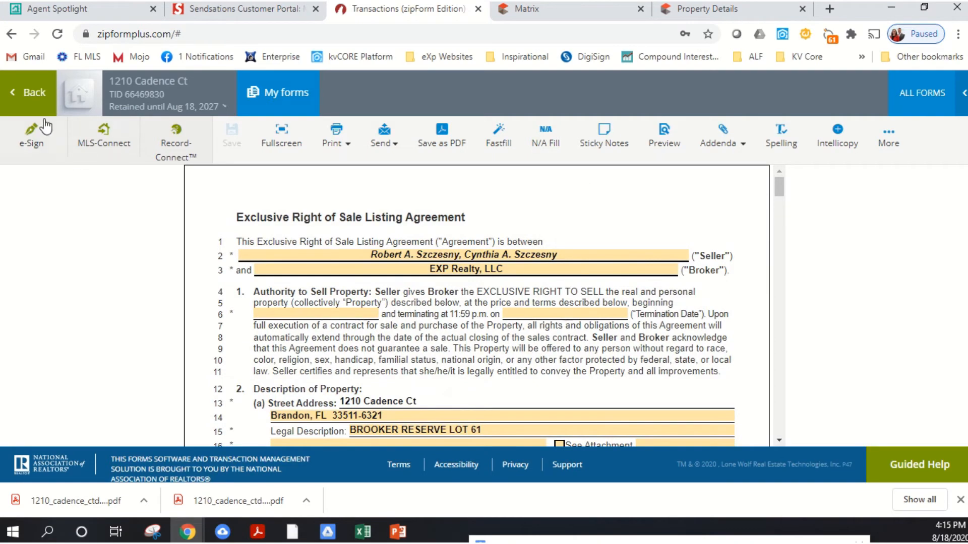
{"action": "left_click", "coordinate": [30, 94]}
- Open the Owner(s) Authorization to Exclude Listing from the MLS and examine its property details and exclusion options
{"action": "left_click", "coordinate": [412, 334]}
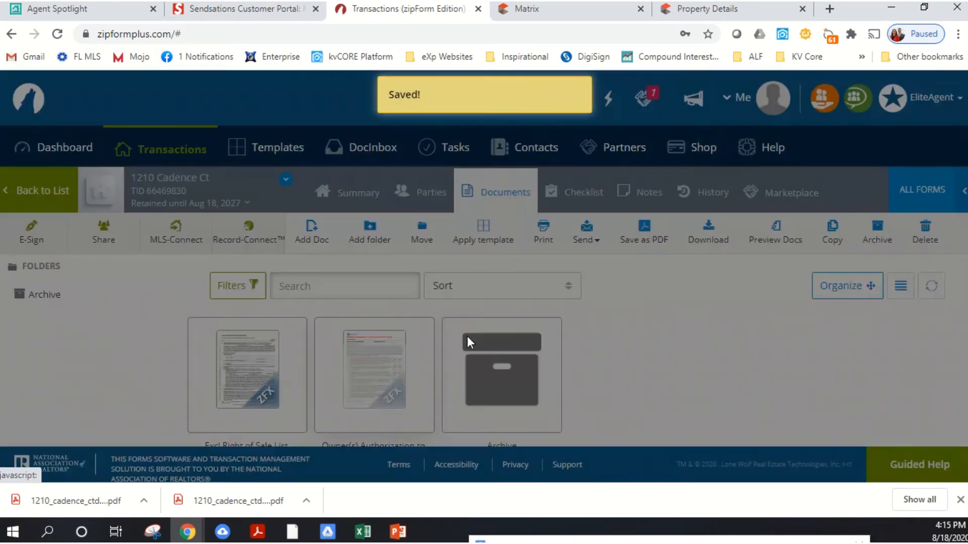
{"action": "left_click", "coordinate": [600, 149]}
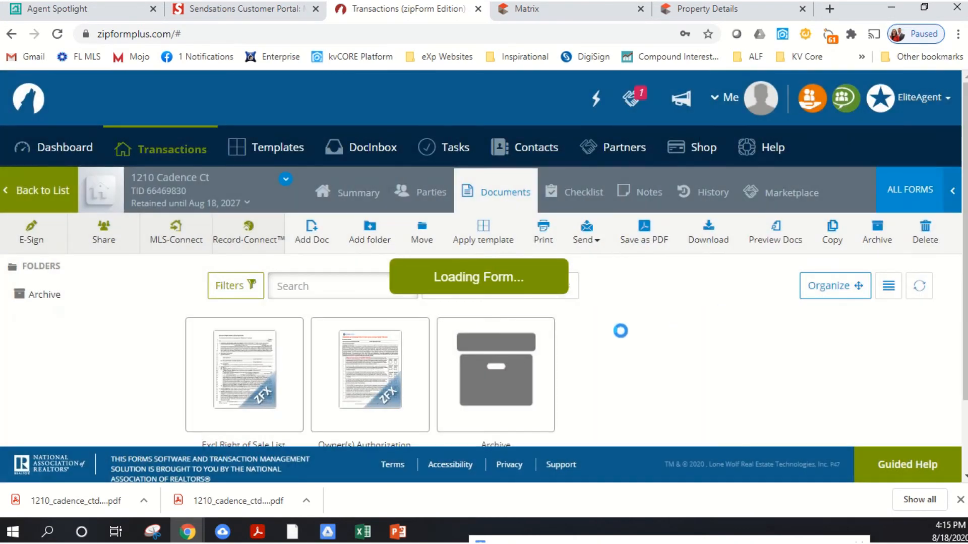
{"action": "scroll", "coordinate": [553, 289], "scroll_direction": "down", "scroll_amount": 3}
{"action": "scroll", "coordinate": [553, 289], "scroll_direction": "up", "scroll_amount": 2}
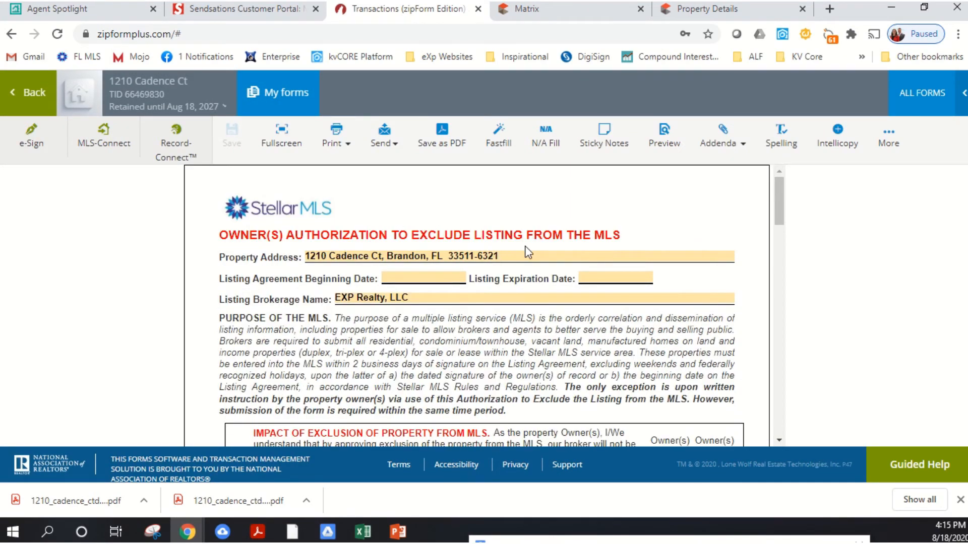
{"action": "scroll", "coordinate": [592, 257], "scroll_direction": "down", "scroll_amount": 15}
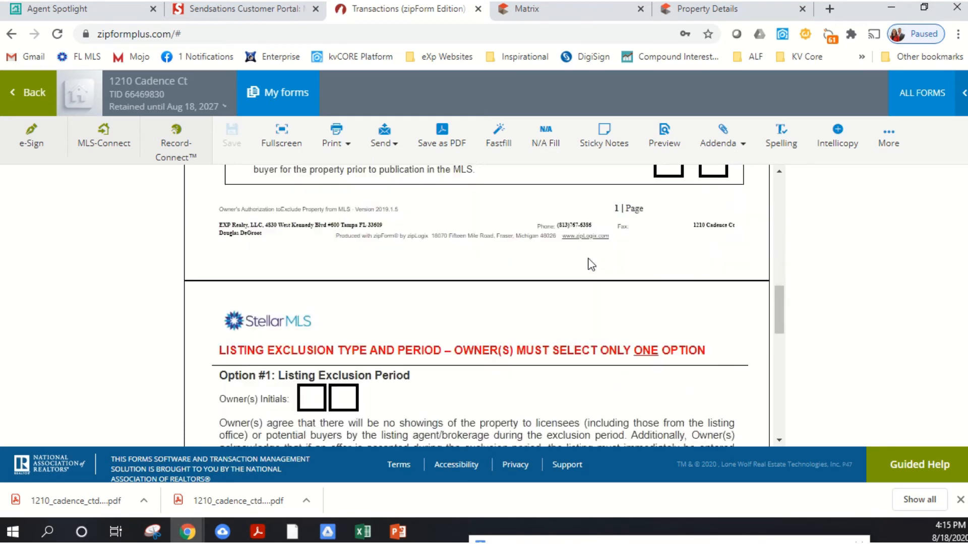
{"action": "scroll", "coordinate": [592, 264], "scroll_direction": "down", "scroll_amount": 4}
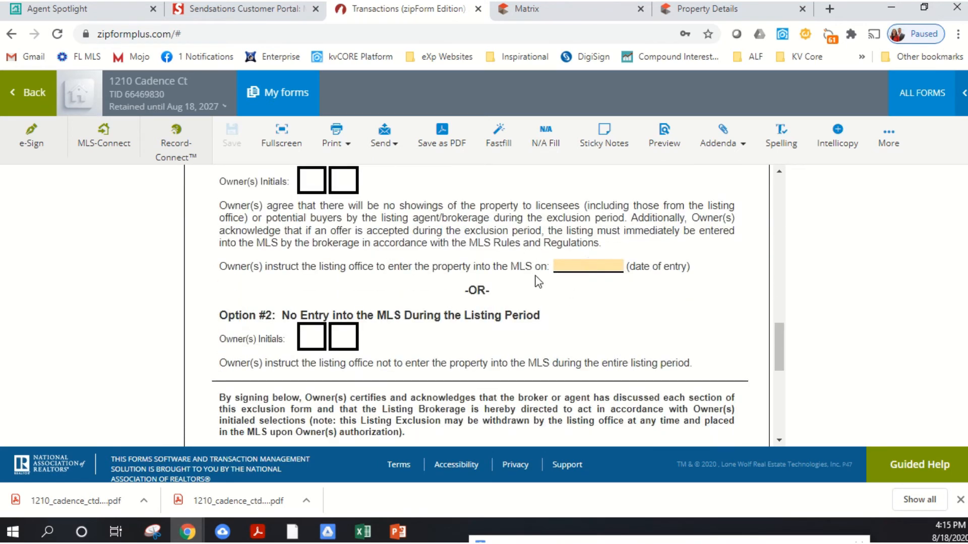
{"action": "scroll", "coordinate": [388, 234], "scroll_direction": "up", "scroll_amount": 2}
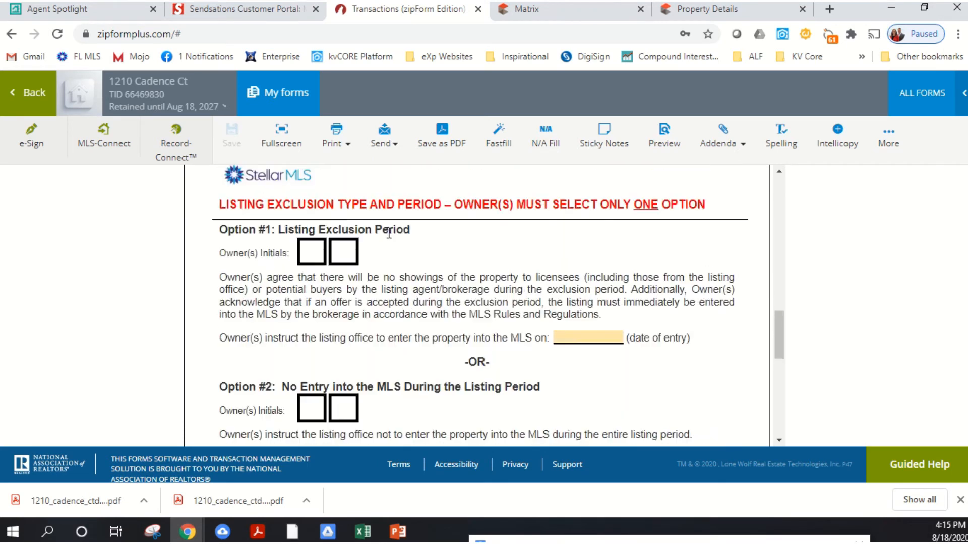
- Try 08/27/2020 as the MLS date of entry under Option #1, and clear the date field again
{"action": "left_click", "coordinate": [599, 340]}
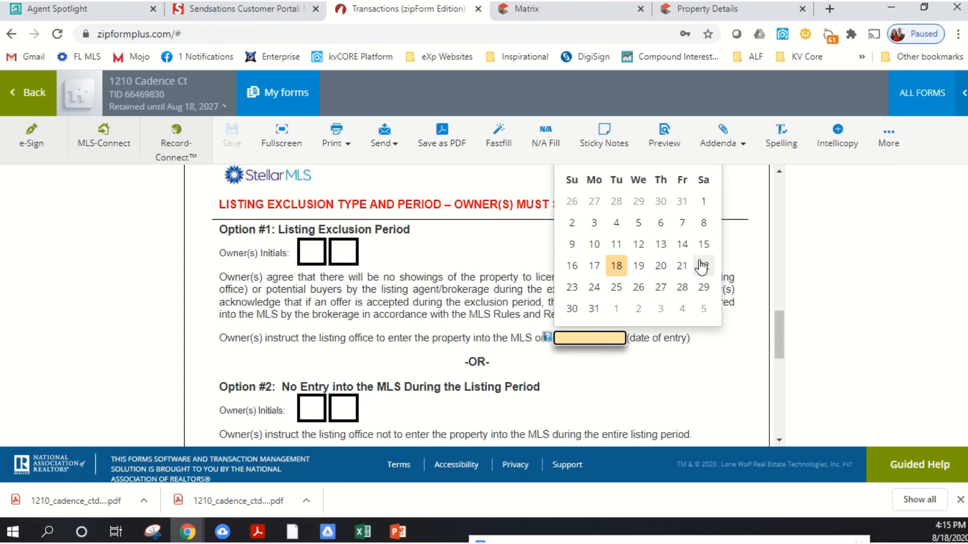
{"action": "left_click", "coordinate": [661, 288]}
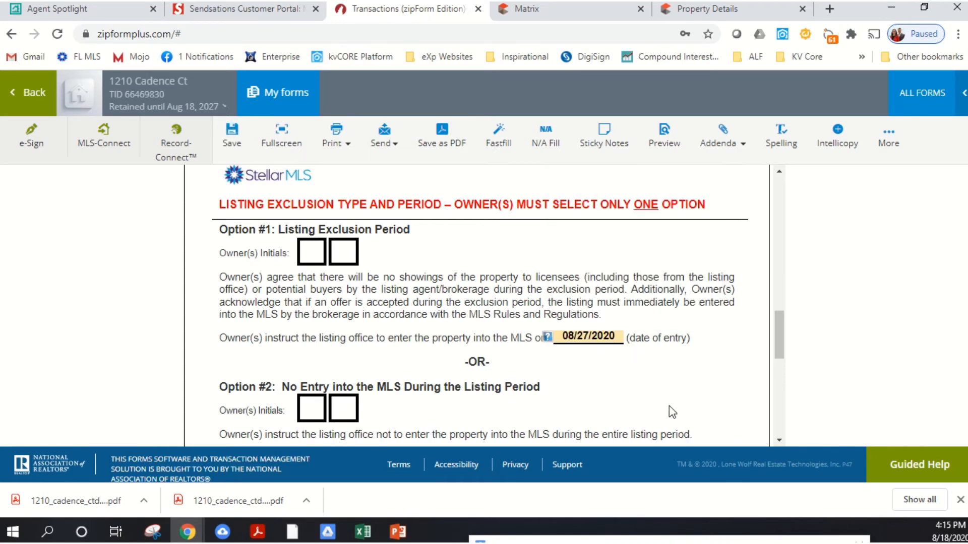
{"action": "left_click", "coordinate": [616, 334]}
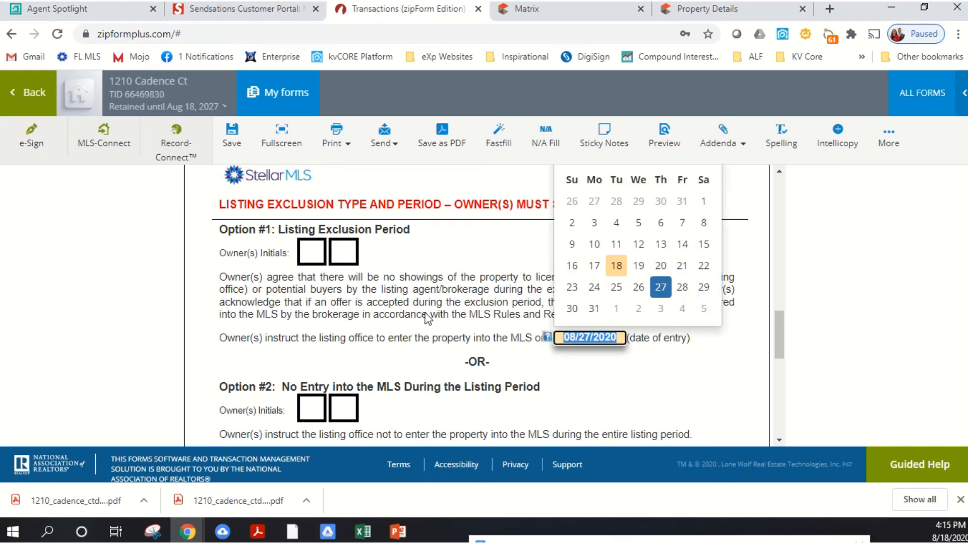
{"action": "key", "text": "BackSpace"}
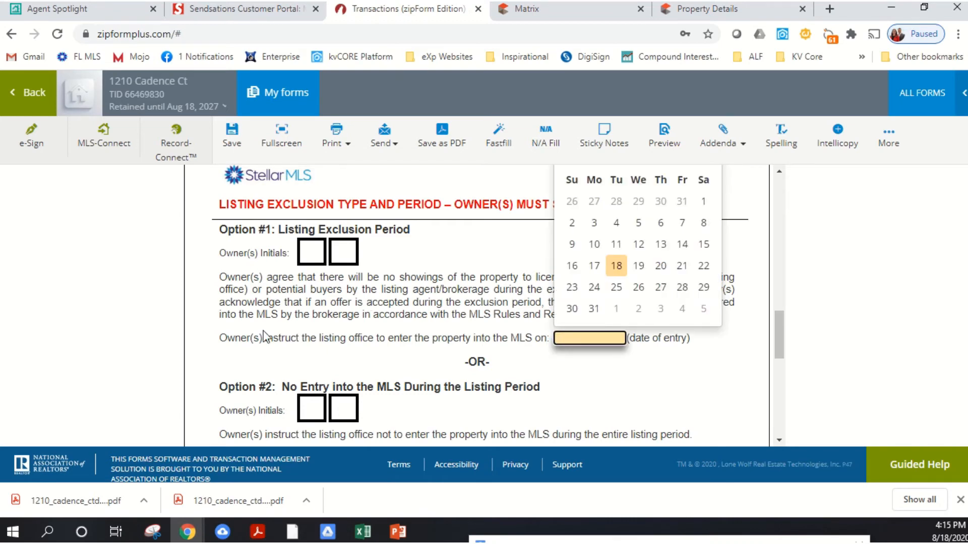
{"action": "left_click", "coordinate": [415, 302]}
- Check the owner signature lines and initial boxes on the exclusion form, and return to the transaction's documents
{"action": "scroll", "coordinate": [506, 328], "scroll_direction": "down", "scroll_amount": 9}
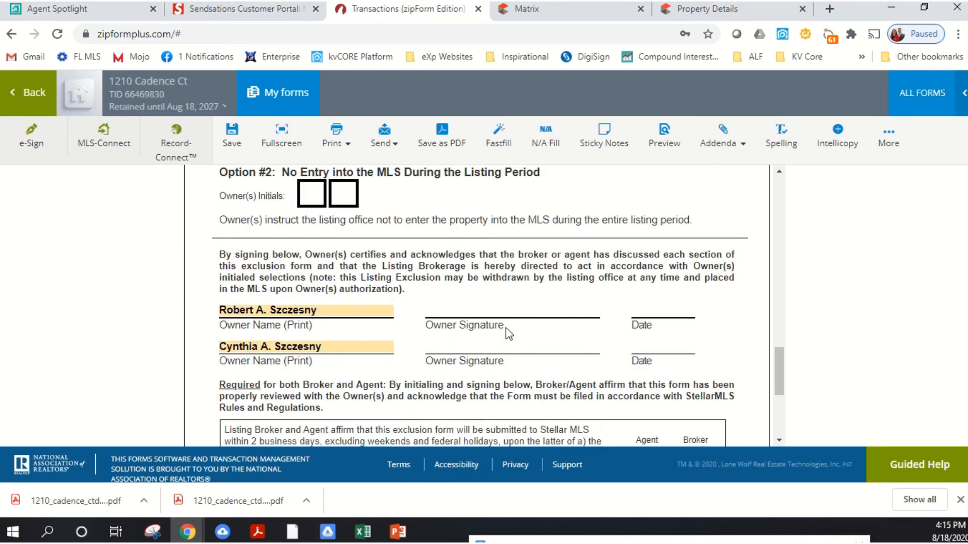
{"action": "scroll", "coordinate": [524, 317], "scroll_direction": "up", "scroll_amount": 8}
{"action": "scroll", "coordinate": [527, 314], "scroll_direction": "up", "scroll_amount": 10}
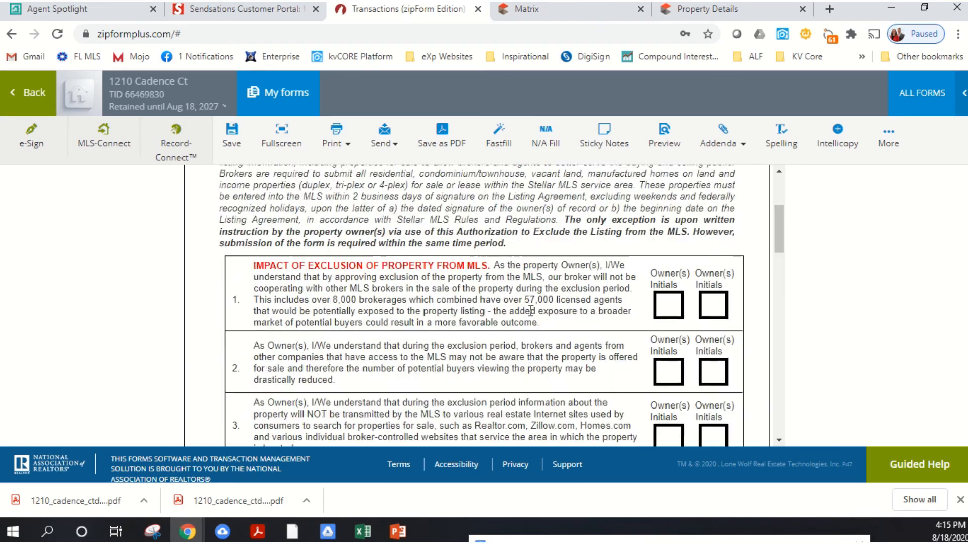
{"action": "left_click", "coordinate": [32, 96]}
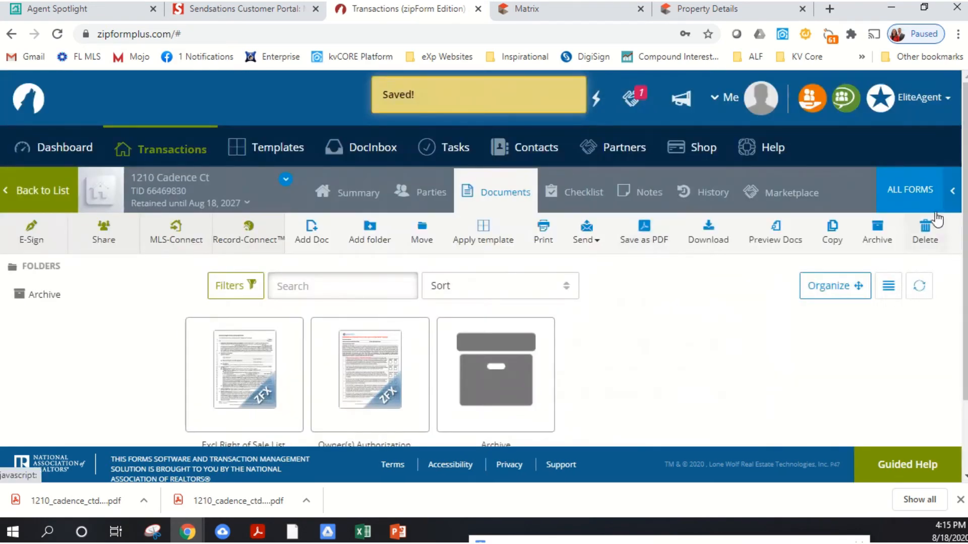
- Switch the form library from StellarMLS to Florida Association of REALTORS and search it for "seller"
{"action": "left_click", "coordinate": [947, 191]}
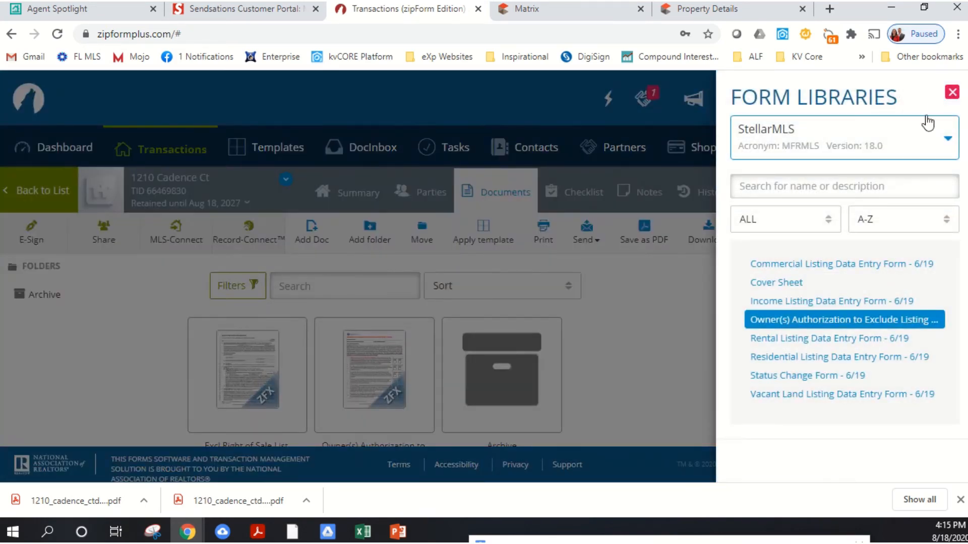
{"action": "left_click", "coordinate": [927, 122]}
{"action": "left_click", "coordinate": [847, 192]}
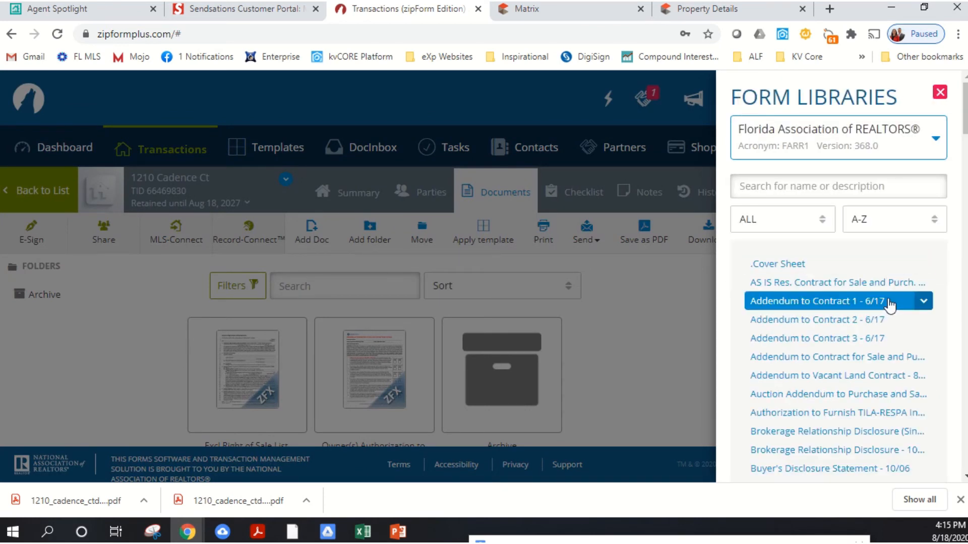
{"action": "left_click", "coordinate": [844, 184]}
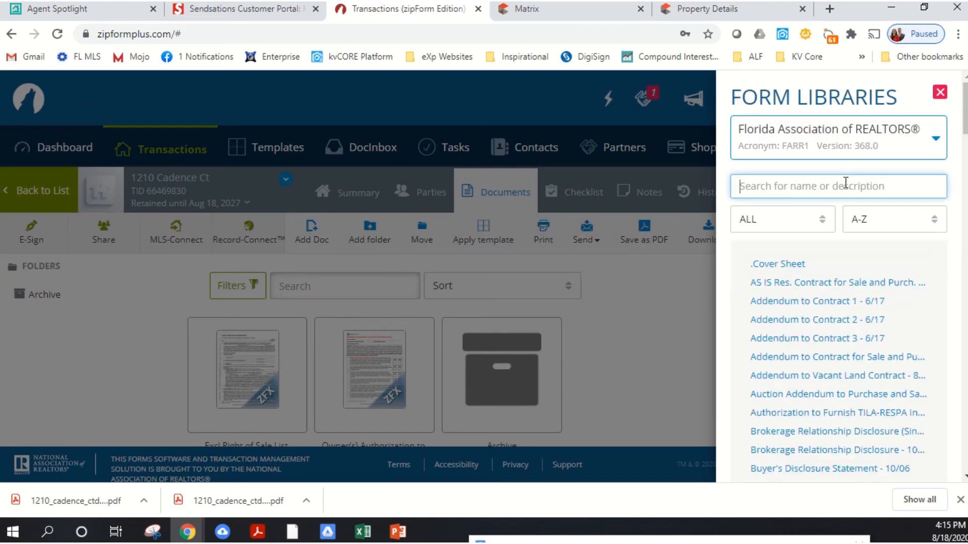
{"action": "type", "text": "seller"}
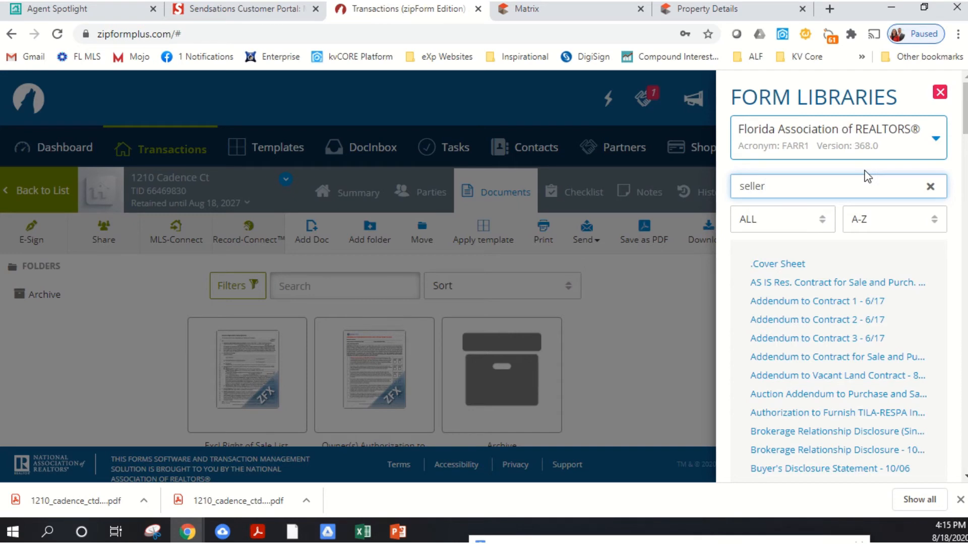
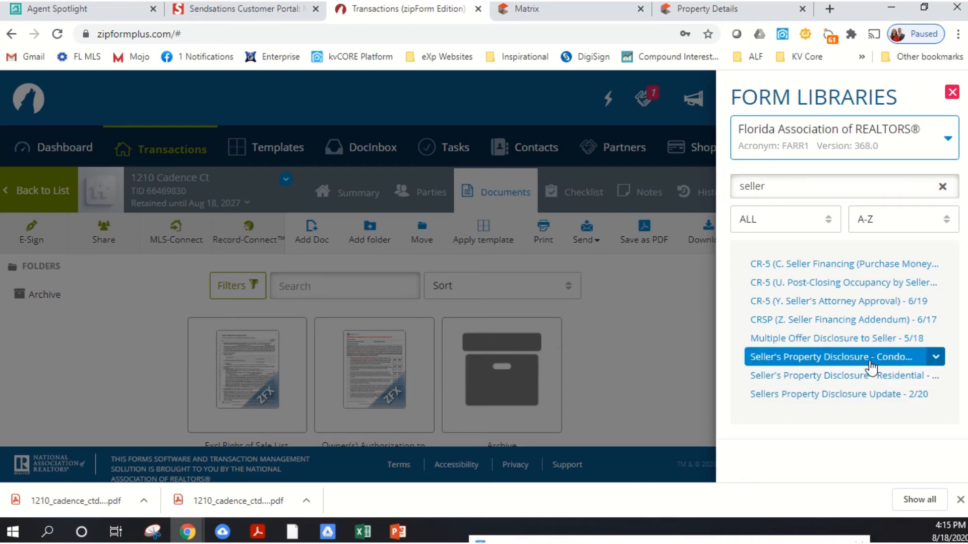
- Add the Seller's Property Disclosure - Residential form to the transaction and open it from the documents
{"action": "left_click", "coordinate": [861, 376]}
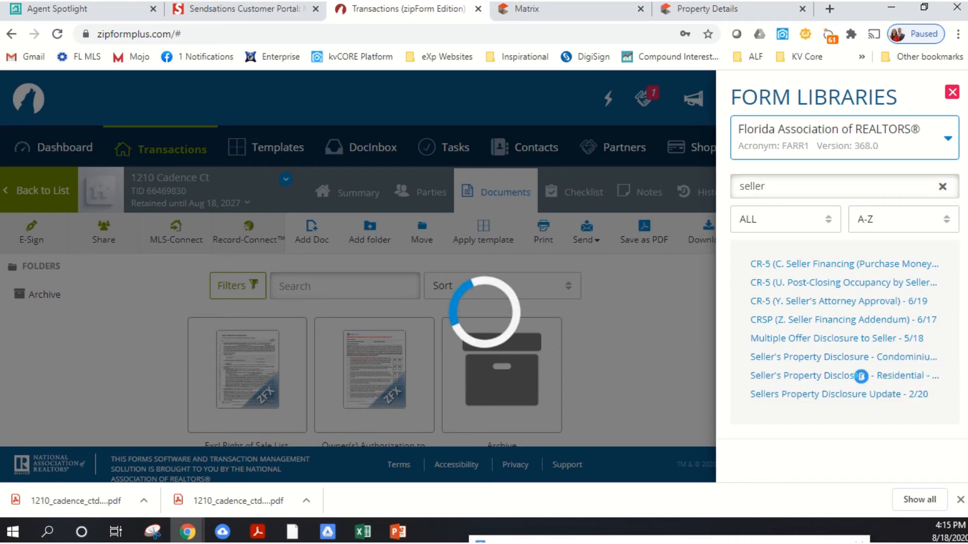
{"action": "left_click", "coordinate": [952, 96]}
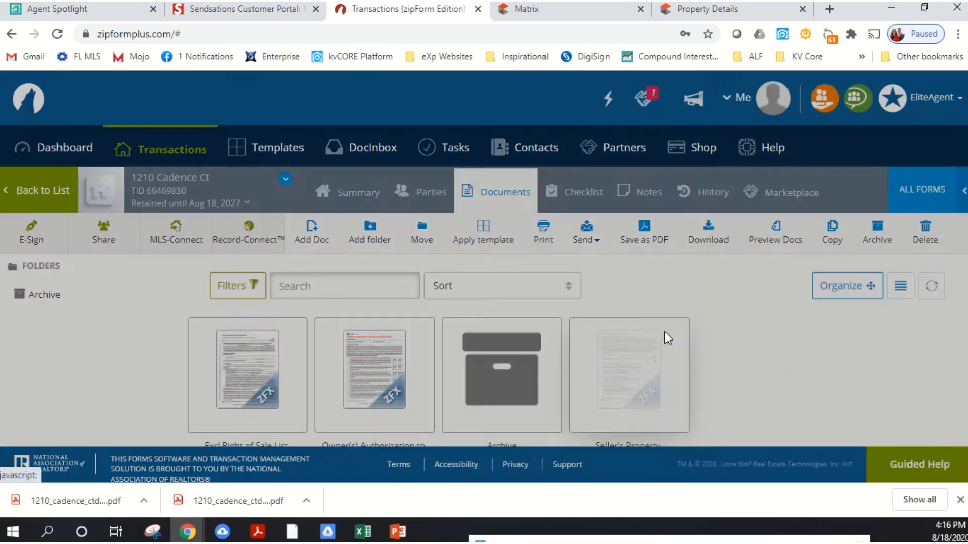
{"action": "left_click", "coordinate": [664, 332]}
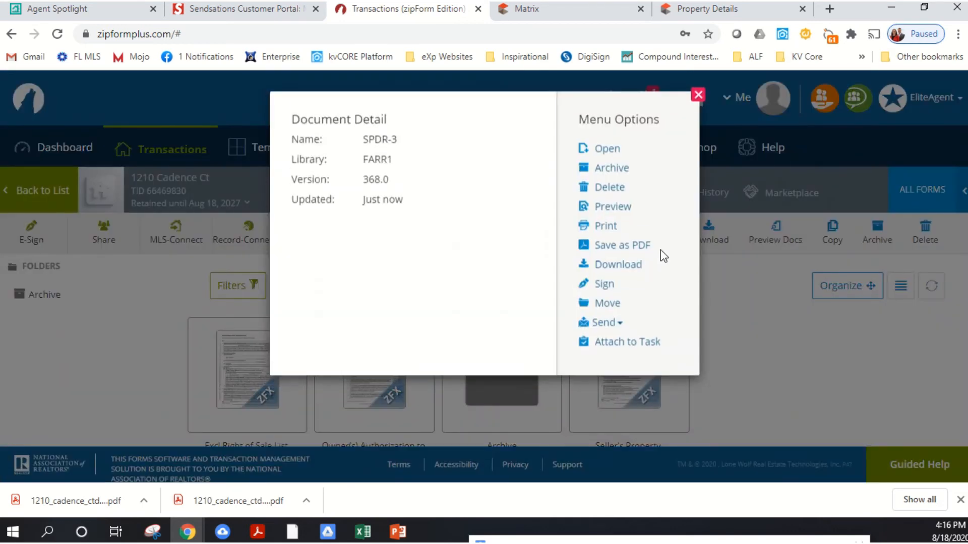
{"action": "left_click", "coordinate": [614, 152]}
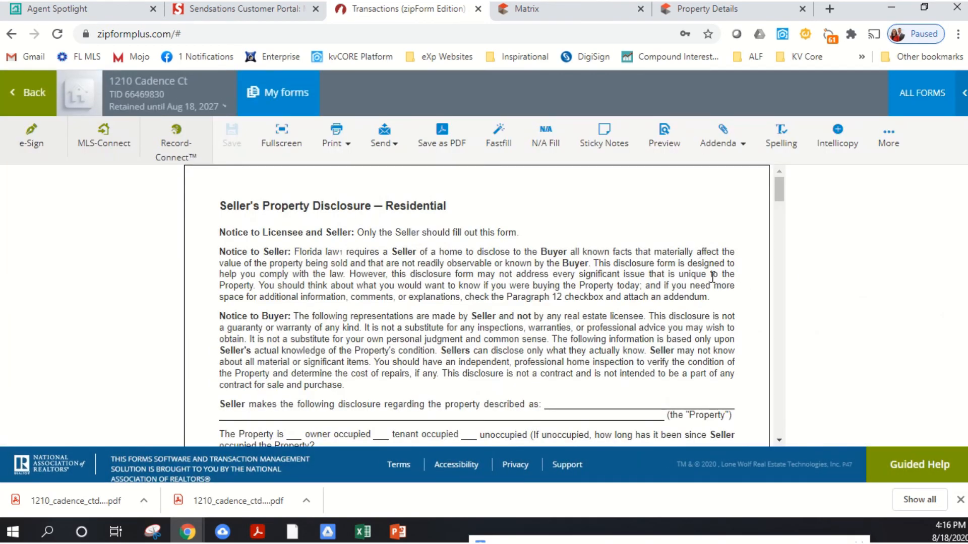
- Look through the residential disclosure's notices and its structure, termite and water intrusion questions, and return to the transaction's documents
{"action": "scroll", "coordinate": [701, 274], "scroll_direction": "down", "scroll_amount": 3}
{"action": "scroll", "coordinate": [694, 269], "scroll_direction": "up", "scroll_amount": 3}
{"action": "scroll", "coordinate": [397, 331], "scroll_direction": "down", "scroll_amount": 6}
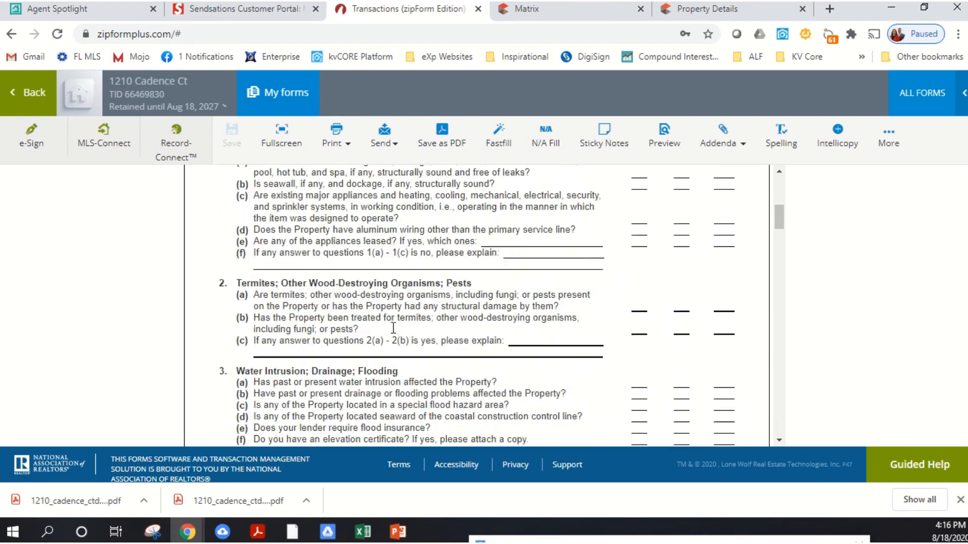
{"action": "scroll", "coordinate": [397, 331], "scroll_direction": "up", "scroll_amount": 6}
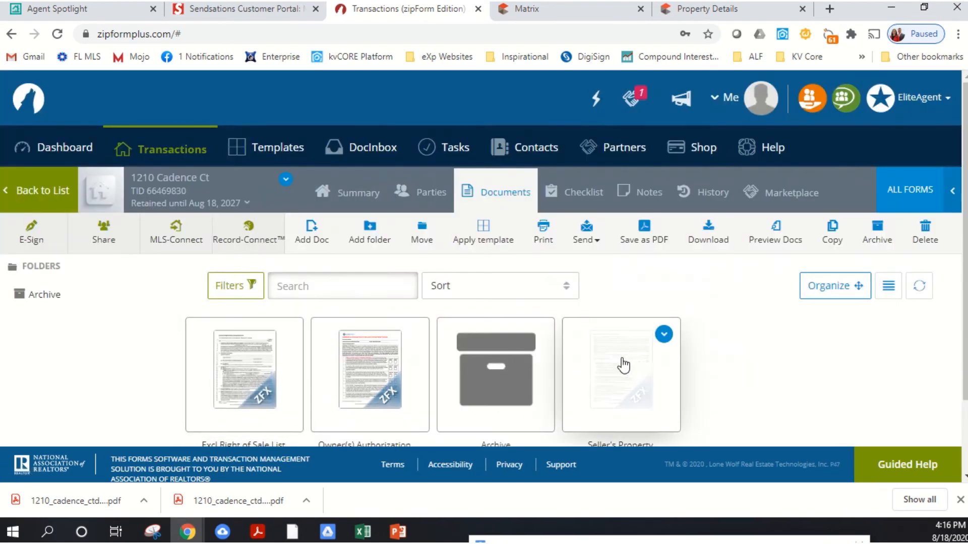
{"action": "left_click", "coordinate": [622, 364]}
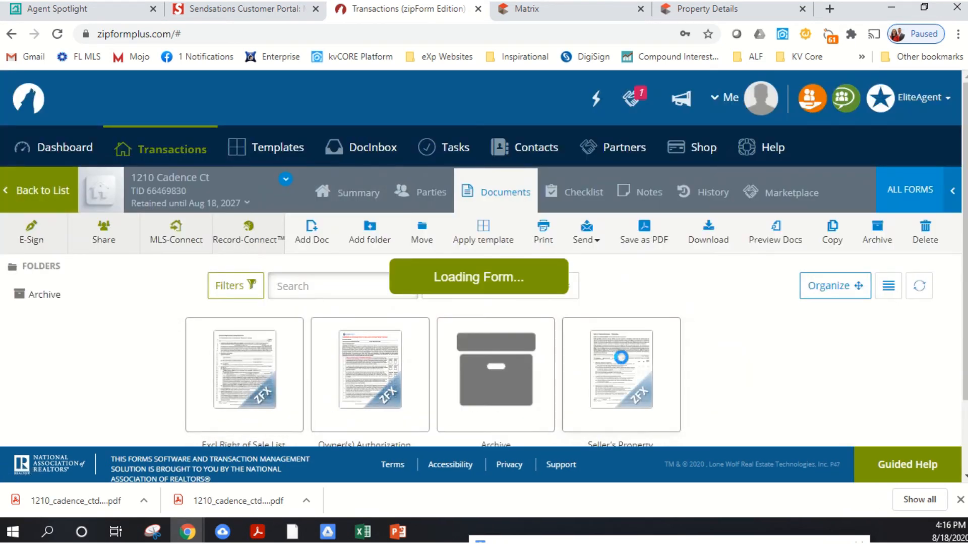
{"action": "scroll", "coordinate": [634, 276], "scroll_direction": "down", "scroll_amount": 10}
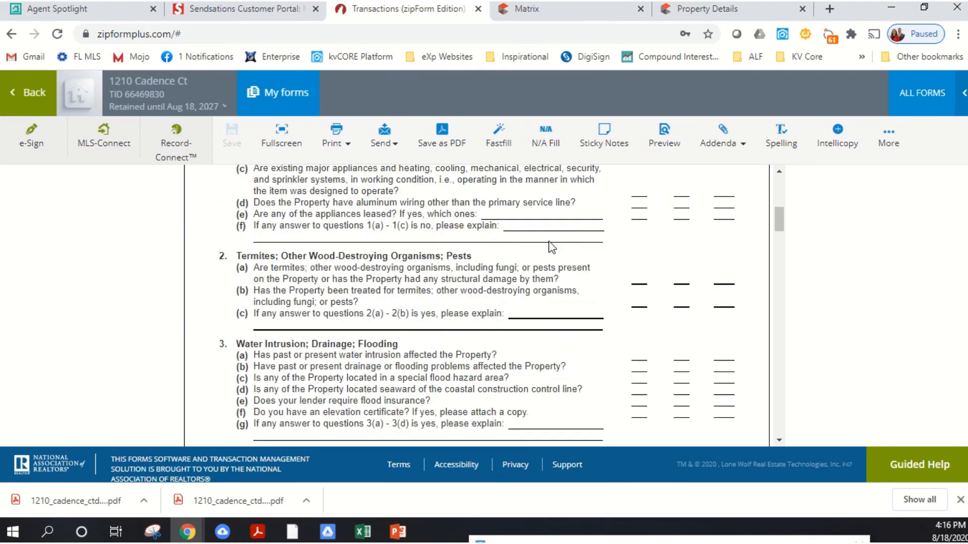
{"action": "left_click", "coordinate": [32, 92]}
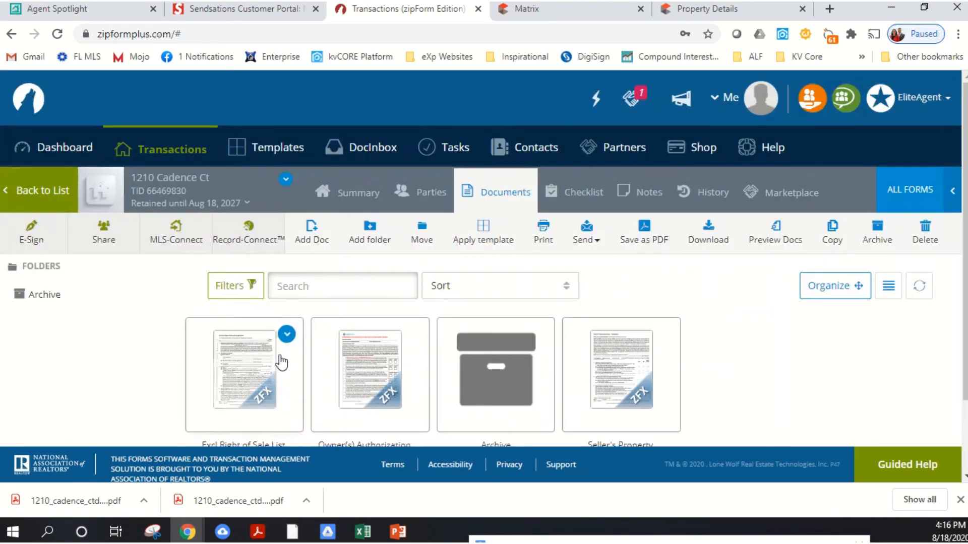
- Open the Exclusive Right of Sale listing agreement and review its property description, occupancy, price and financing terms
{"action": "left_click", "coordinate": [286, 334]}
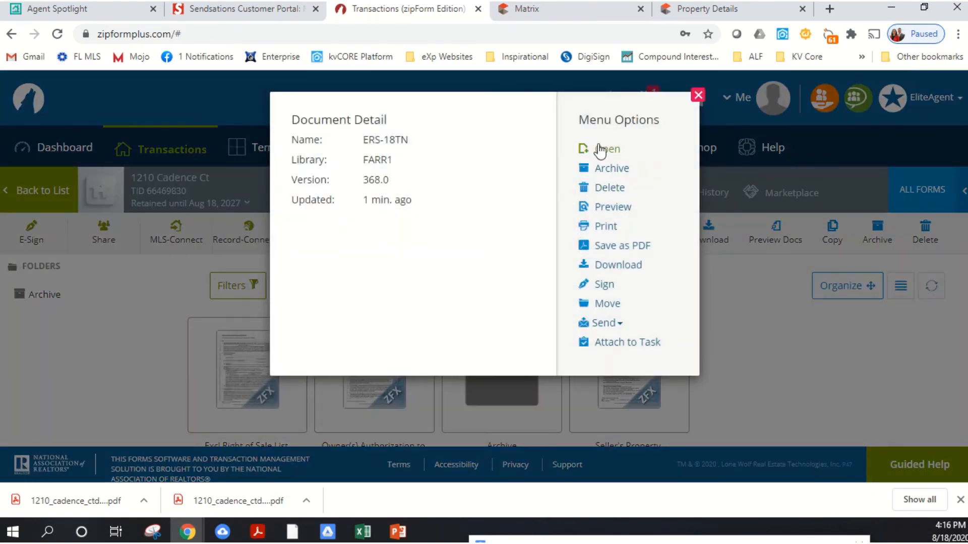
{"action": "left_click", "coordinate": [583, 150]}
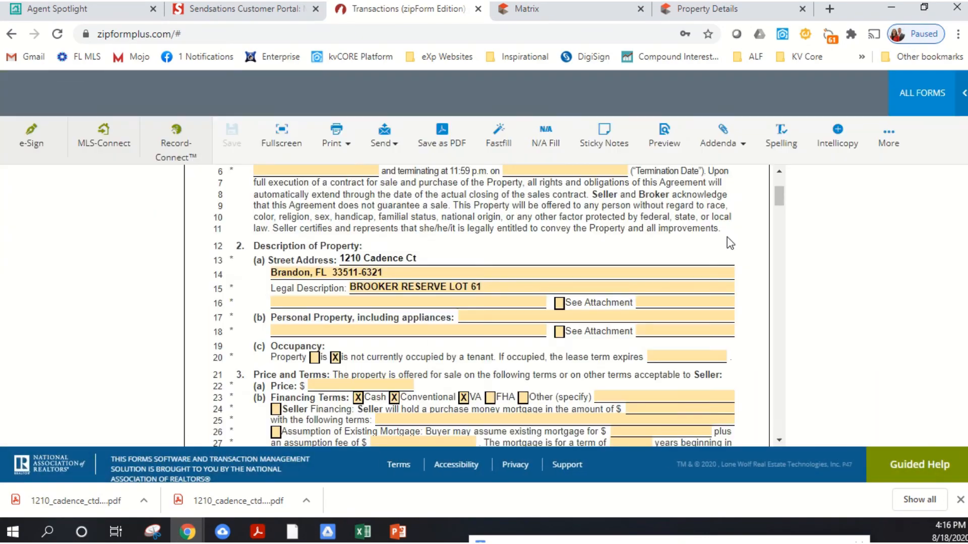
{"action": "scroll", "coordinate": [694, 214], "scroll_direction": "down", "scroll_amount": 6}
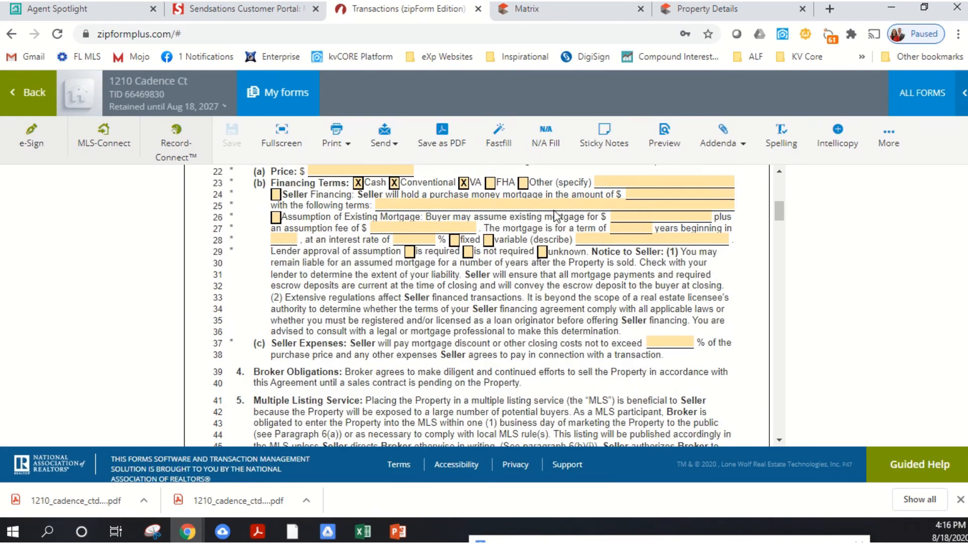
{"action": "scroll", "coordinate": [296, 263], "scroll_direction": "up", "scroll_amount": 5}
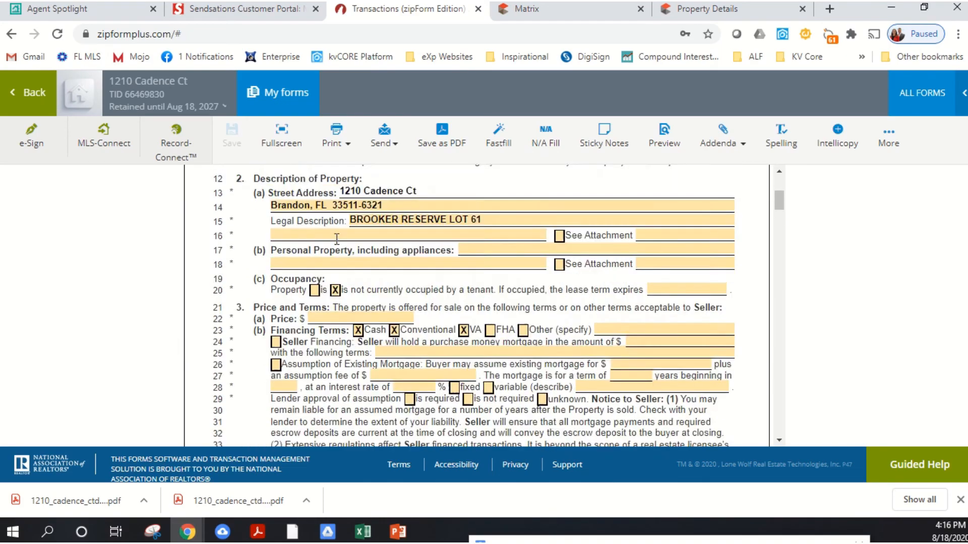
{"action": "scroll", "coordinate": [339, 237], "scroll_direction": "down", "scroll_amount": 2}
{"action": "scroll", "coordinate": [339, 236], "scroll_direction": "up", "scroll_amount": 5}
{"action": "scroll", "coordinate": [355, 203], "scroll_direction": "down", "scroll_amount": 10}
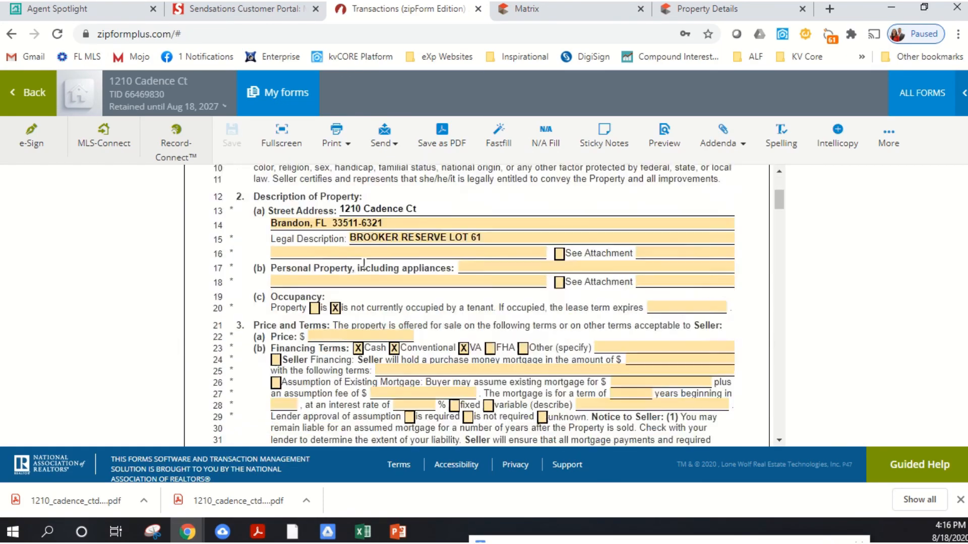
{"action": "scroll", "coordinate": [274, 279], "scroll_direction": "down", "scroll_amount": 12}
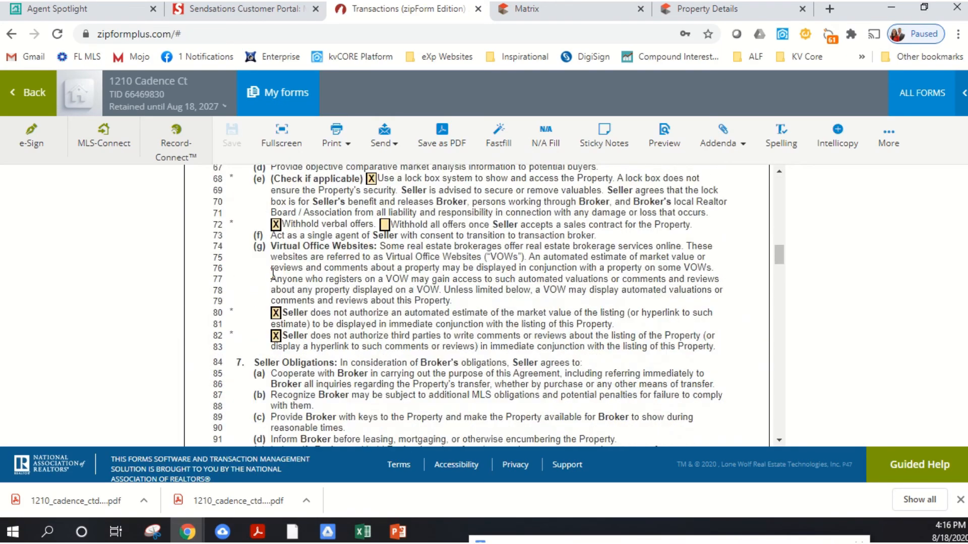
- Check the listing agreement's signature lines, page initials, conditional termination fee and additional terms
{"action": "scroll", "coordinate": [275, 262], "scroll_direction": "down", "scroll_amount": 8}
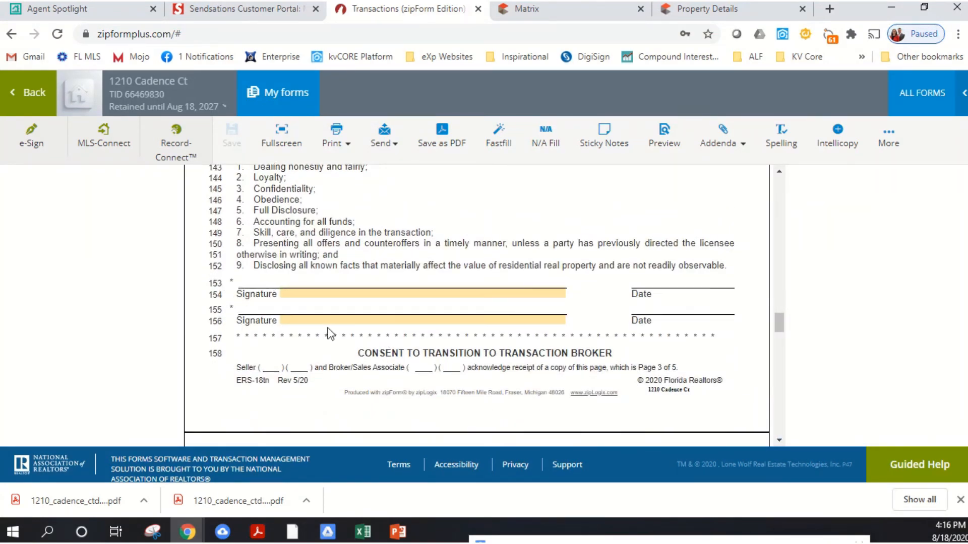
{"action": "scroll", "coordinate": [297, 299], "scroll_direction": "down", "scroll_amount": 8}
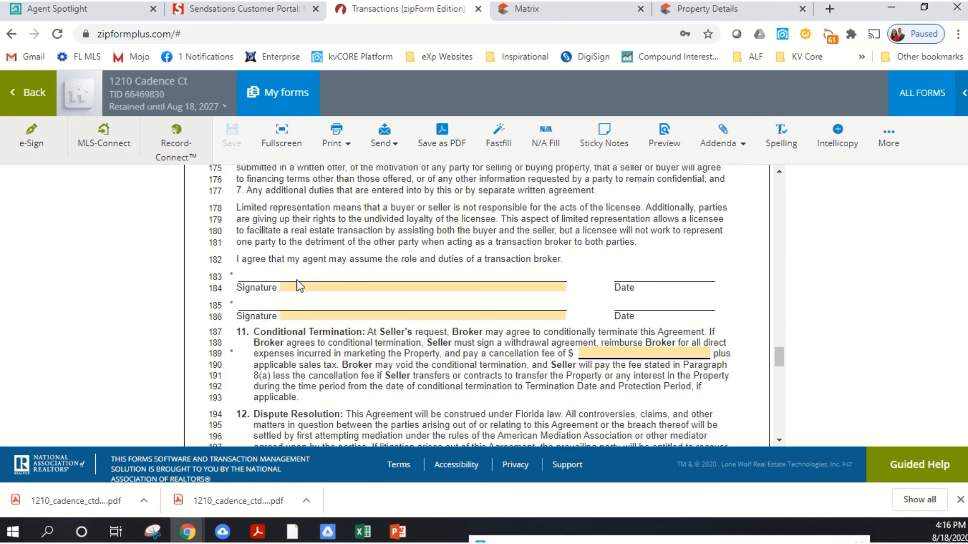
{"action": "scroll", "coordinate": [309, 322], "scroll_direction": "down", "scroll_amount": 7}
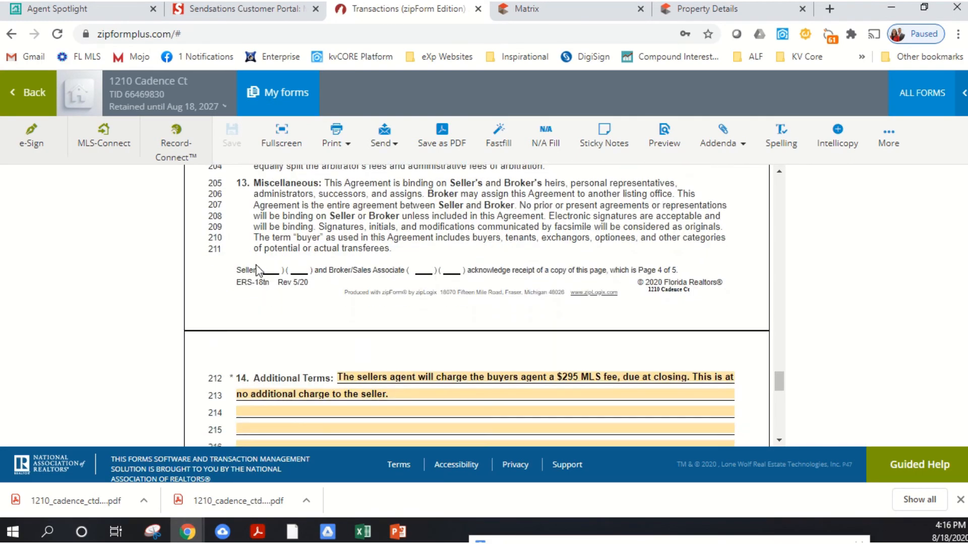
{"action": "scroll", "coordinate": [302, 277], "scroll_direction": "down", "scroll_amount": 5}
{"action": "scroll", "coordinate": [311, 283], "scroll_direction": "down", "scroll_amount": 2}
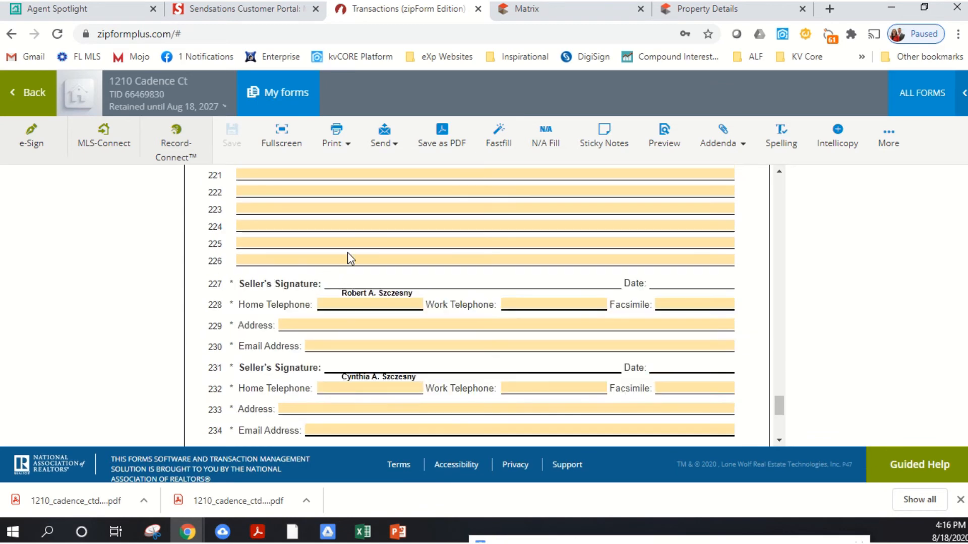
- Check the broker details and the date field for the copy returned to the seller, leaving the date blank
{"action": "scroll", "coordinate": [352, 318], "scroll_direction": "down", "scroll_amount": 5}
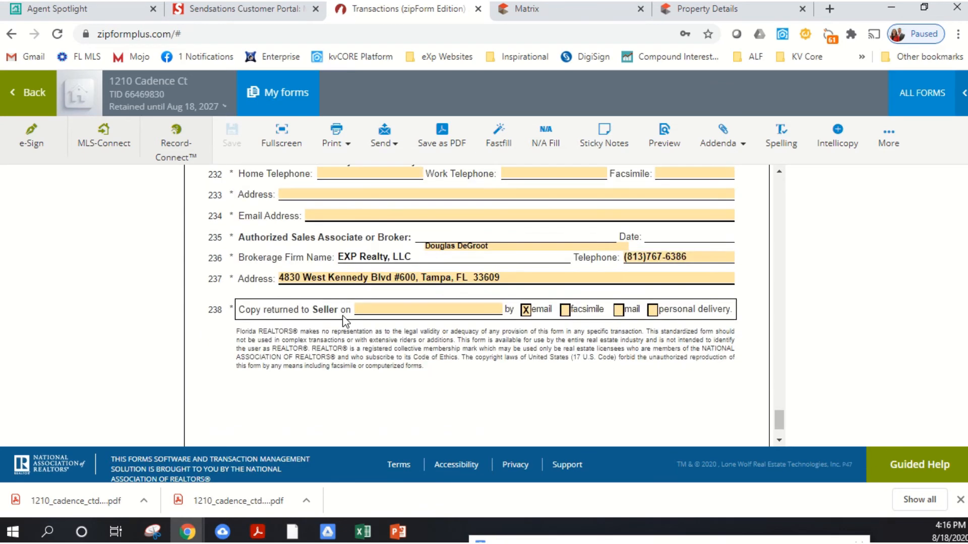
{"action": "scroll", "coordinate": [373, 293], "scroll_direction": "up", "scroll_amount": 1}
{"action": "scroll", "coordinate": [408, 267], "scroll_direction": "down", "scroll_amount": 1}
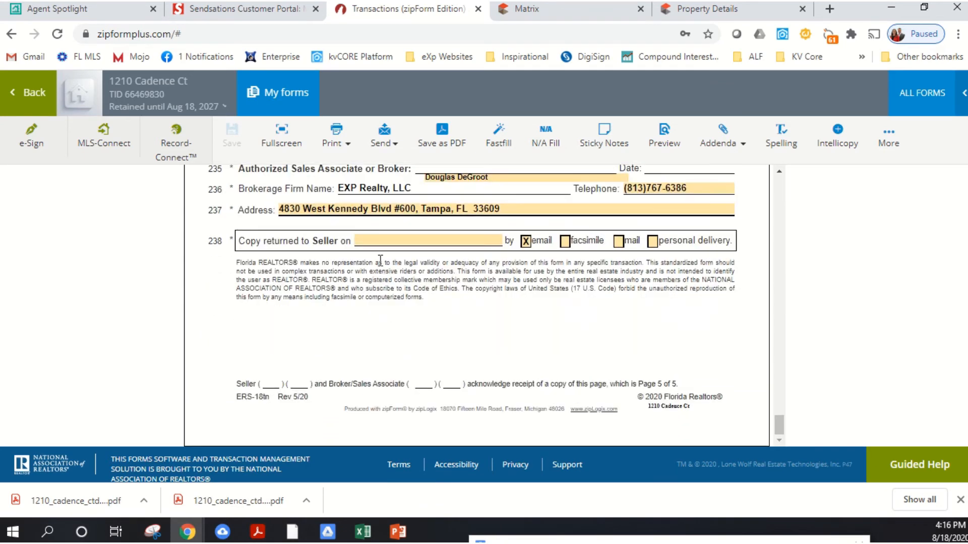
{"action": "left_click", "coordinate": [411, 241]}
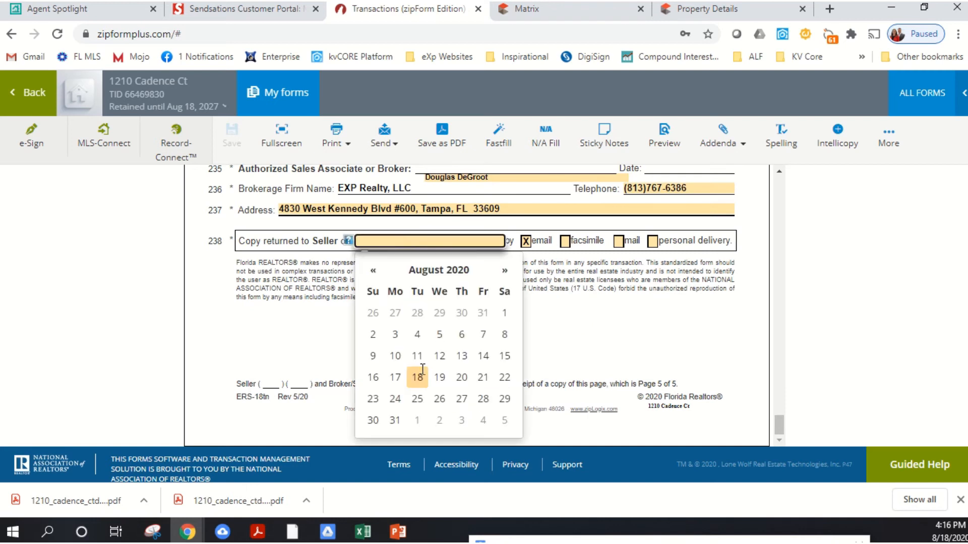
{"action": "left_click", "coordinate": [590, 309]}
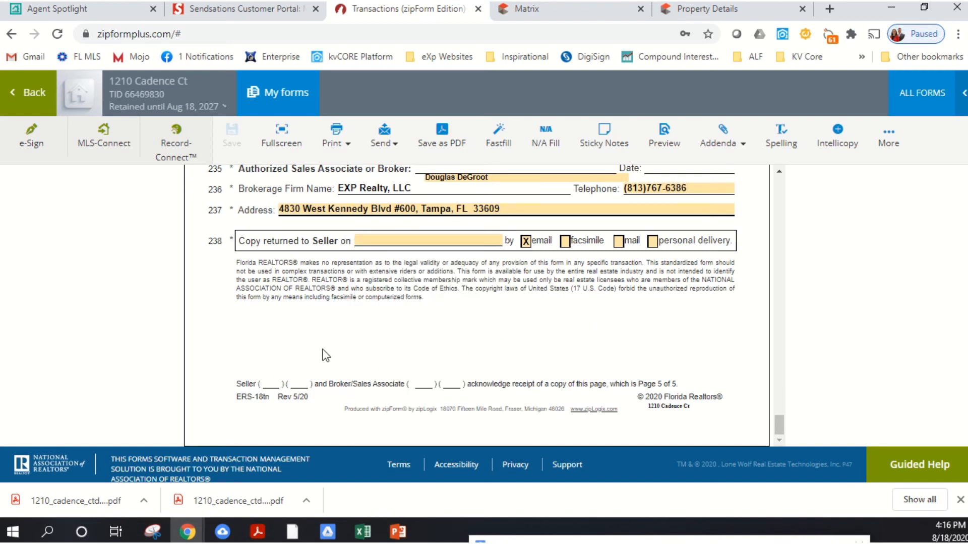
- Return to the listing agreement's first page and go over the property description and the price and financing terms again
{"action": "scroll", "coordinate": [327, 352], "scroll_direction": "up", "scroll_amount": 10}
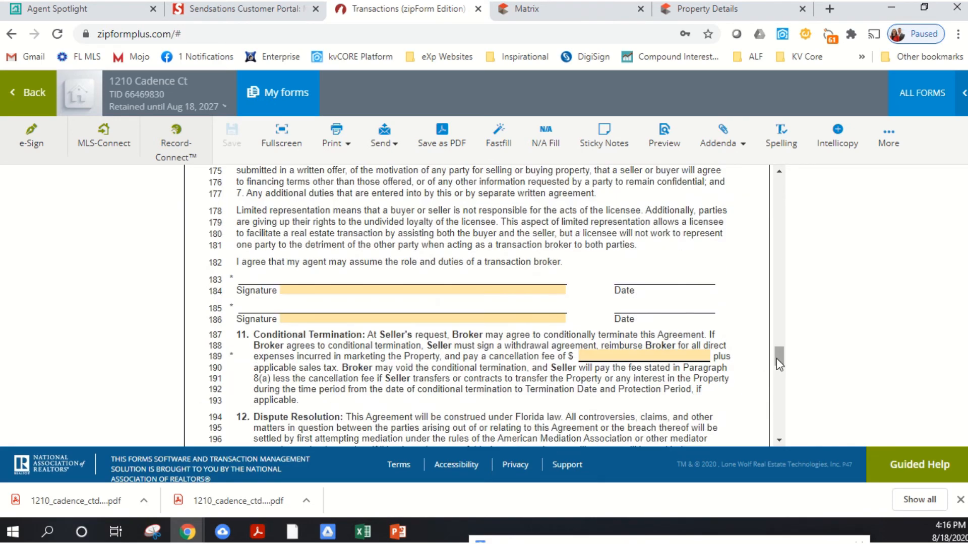
{"action": "left_click_drag", "start_coordinate": [780, 363], "coordinate": [779, 182]}
{"action": "scroll", "coordinate": [600, 307], "scroll_direction": "down", "scroll_amount": 4}
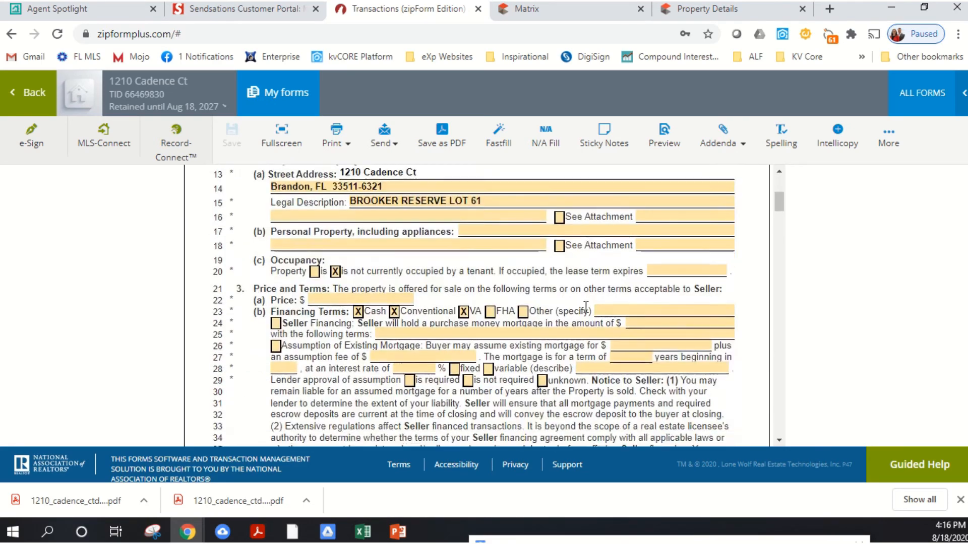
{"action": "scroll", "coordinate": [586, 308], "scroll_direction": "up", "scroll_amount": 4}
{"action": "scroll", "coordinate": [492, 303], "scroll_direction": "down", "scroll_amount": 3}
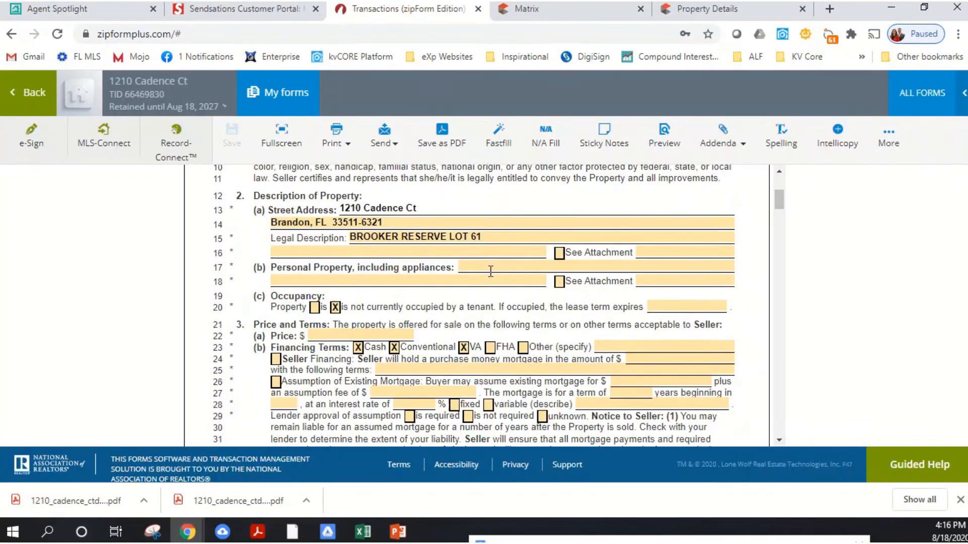
{"action": "scroll", "coordinate": [491, 271], "scroll_direction": "down", "scroll_amount": 3}
{"action": "scroll", "coordinate": [484, 272], "scroll_direction": "up", "scroll_amount": 2}
- Review the Broker Authority section and highlight the lock box clause in paragraph 6(e) for reading
{"action": "scroll", "coordinate": [469, 276], "scroll_direction": "down", "scroll_amount": 6}
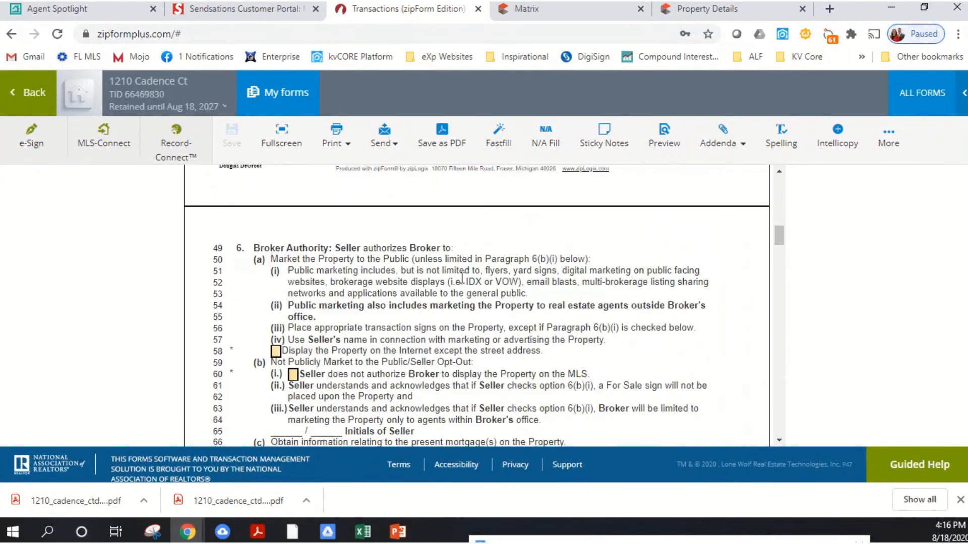
{"action": "scroll", "coordinate": [461, 278], "scroll_direction": "down", "scroll_amount": 5}
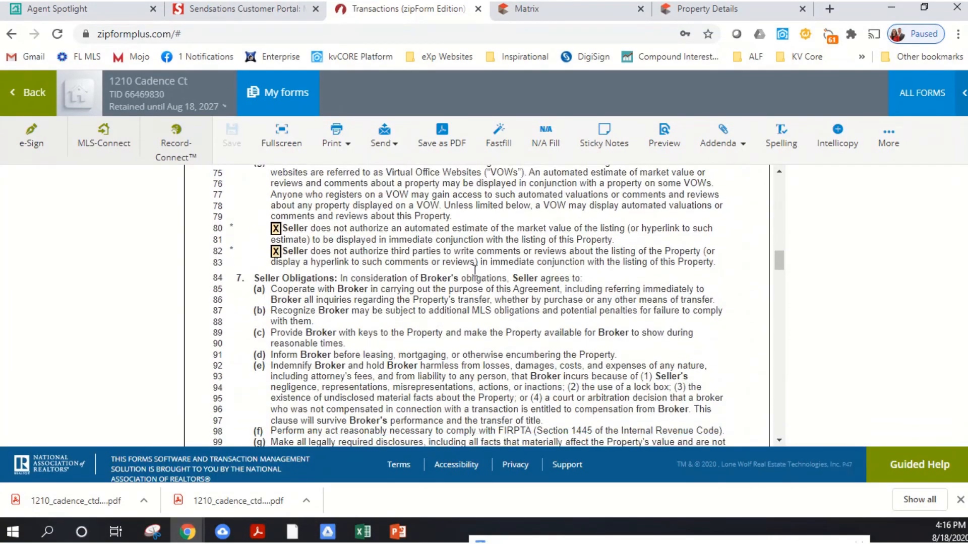
{"action": "scroll", "coordinate": [474, 269], "scroll_direction": "up", "scroll_amount": 4}
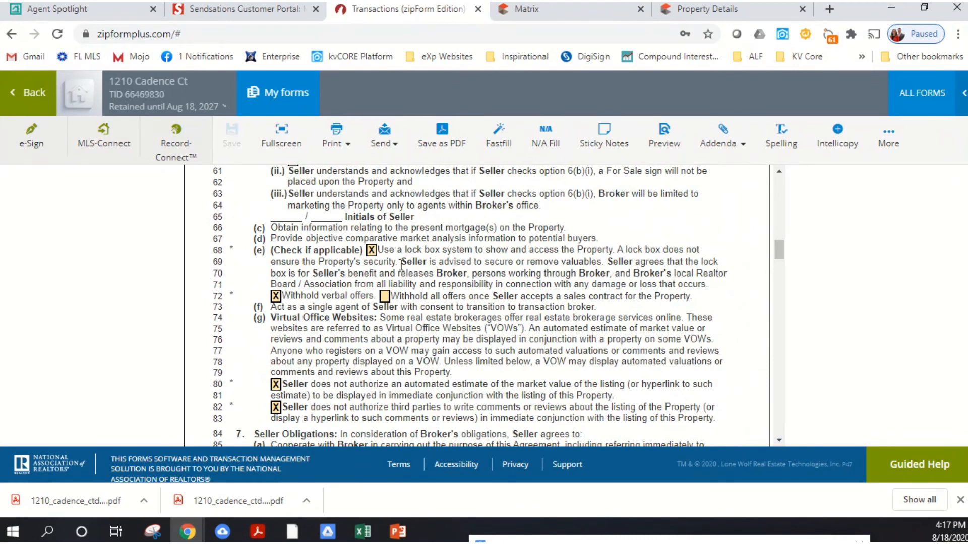
{"action": "left_click_drag", "start_coordinate": [379, 250], "coordinate": [602, 262]}
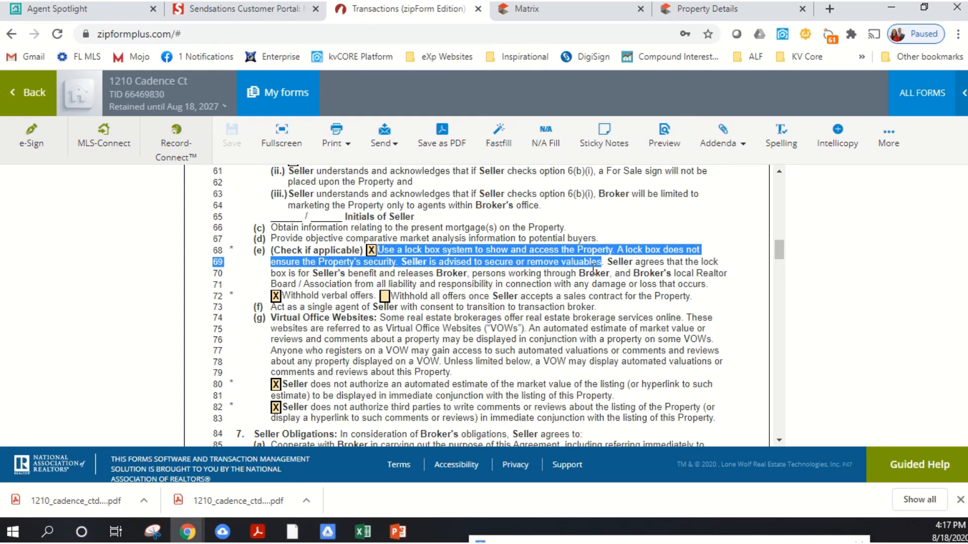
{"action": "left_click", "coordinate": [607, 280]}
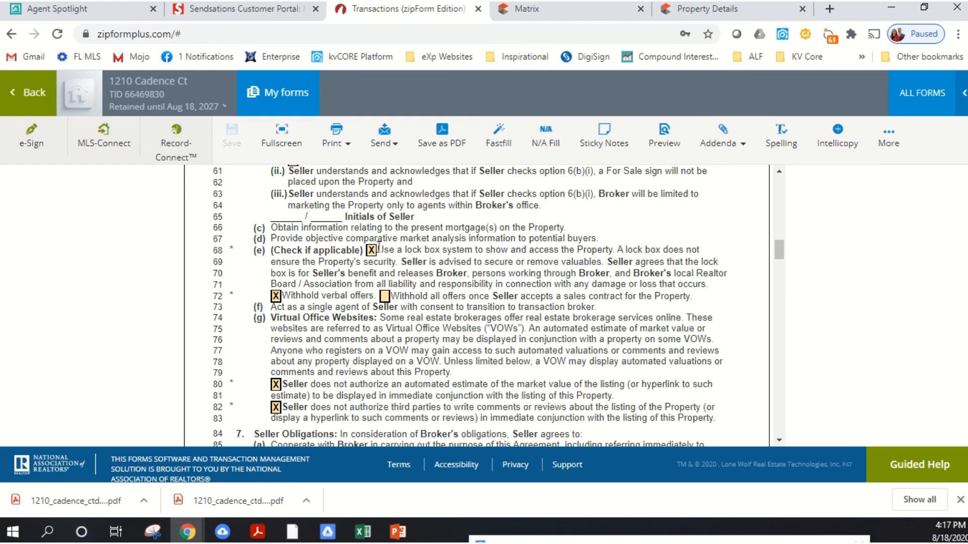
{"action": "left_click_drag", "start_coordinate": [378, 249], "coordinate": [677, 315]}
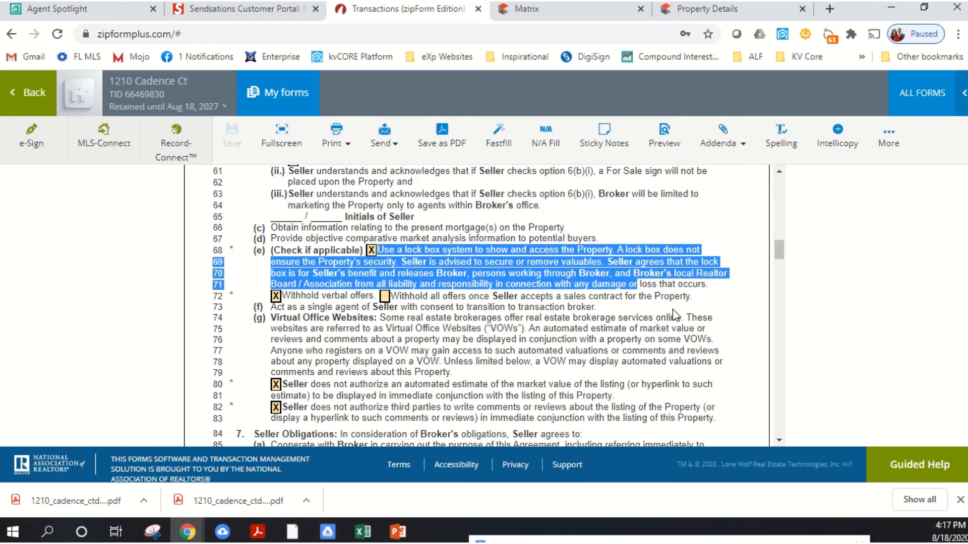
{"action": "left_click", "coordinate": [678, 314]}
- Review the Virtual Office Websites opt-outs in paragraph 6(g) and the Seller Obligations in paragraph 7
{"action": "scroll", "coordinate": [498, 314], "scroll_direction": "down", "scroll_amount": 2}
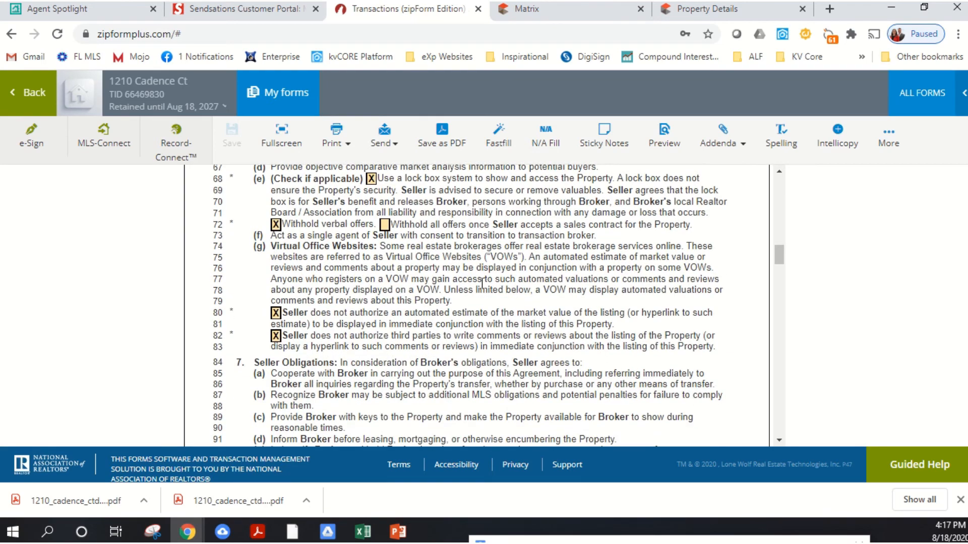
{"action": "scroll", "coordinate": [462, 280], "scroll_direction": "down", "scroll_amount": 2}
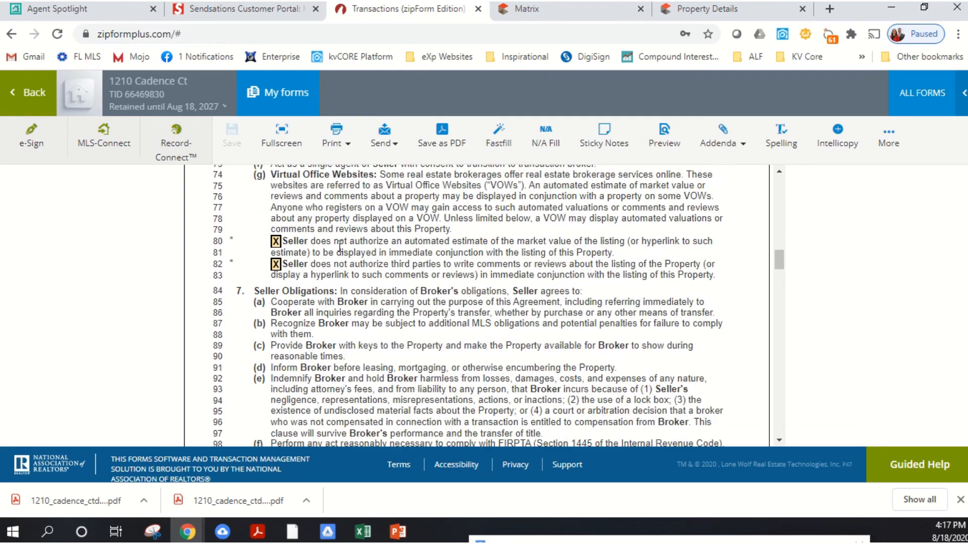
{"action": "scroll", "coordinate": [605, 257], "scroll_direction": "down", "scroll_amount": 3}
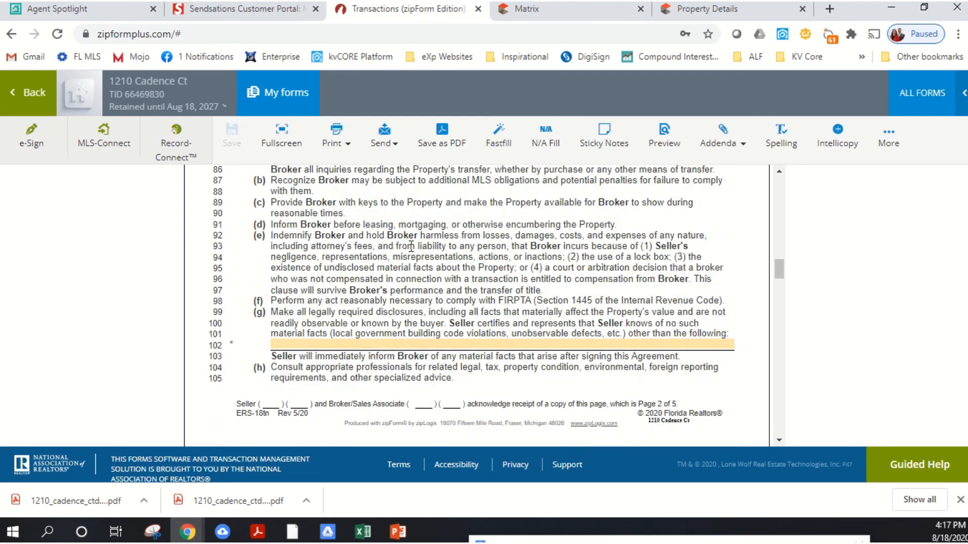
- Review the listing agreement from the Compensation terms in paragraph 8 through conditional termination to the sellers' signature block
{"action": "scroll", "coordinate": [402, 257], "scroll_direction": "down", "scroll_amount": 10}
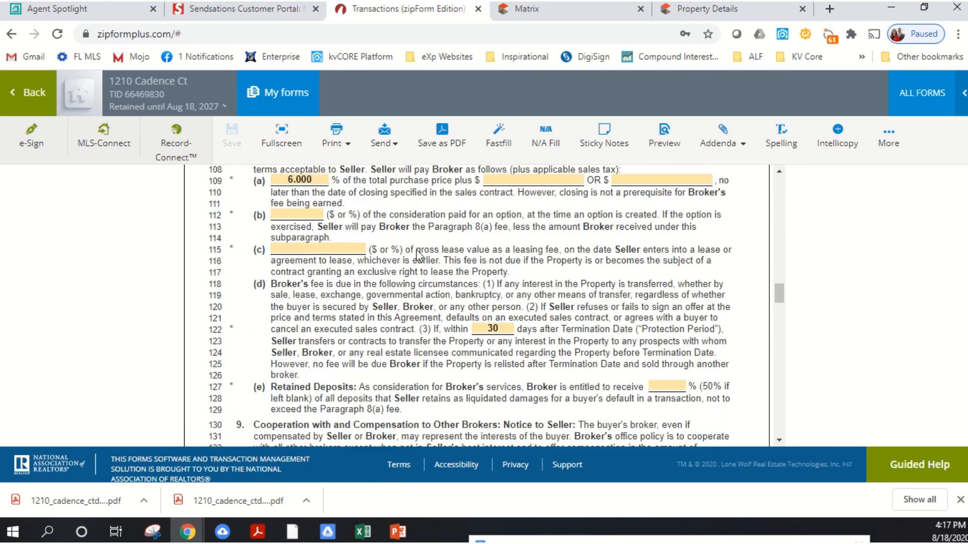
{"action": "scroll", "coordinate": [457, 249], "scroll_direction": "up", "scroll_amount": 2}
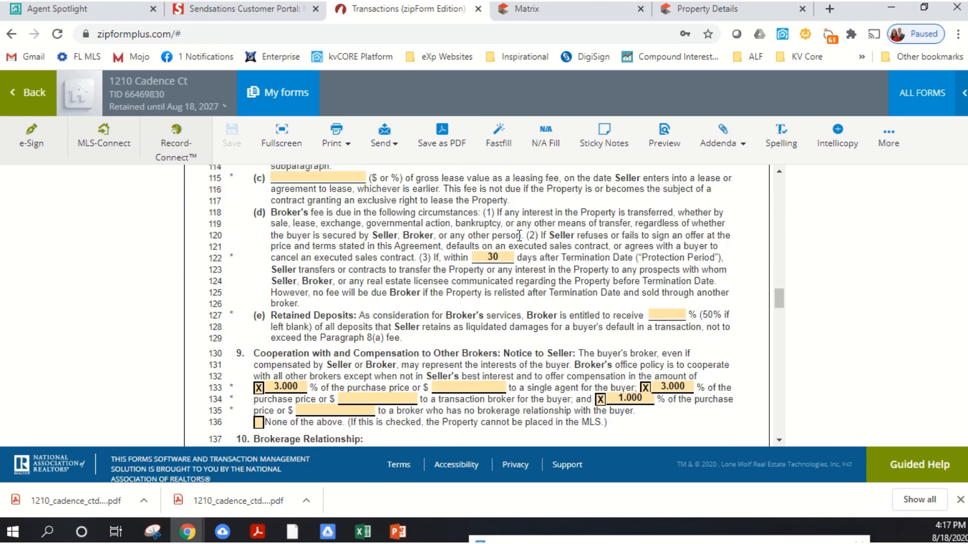
{"action": "scroll", "coordinate": [583, 284], "scroll_direction": "down", "scroll_amount": 12}
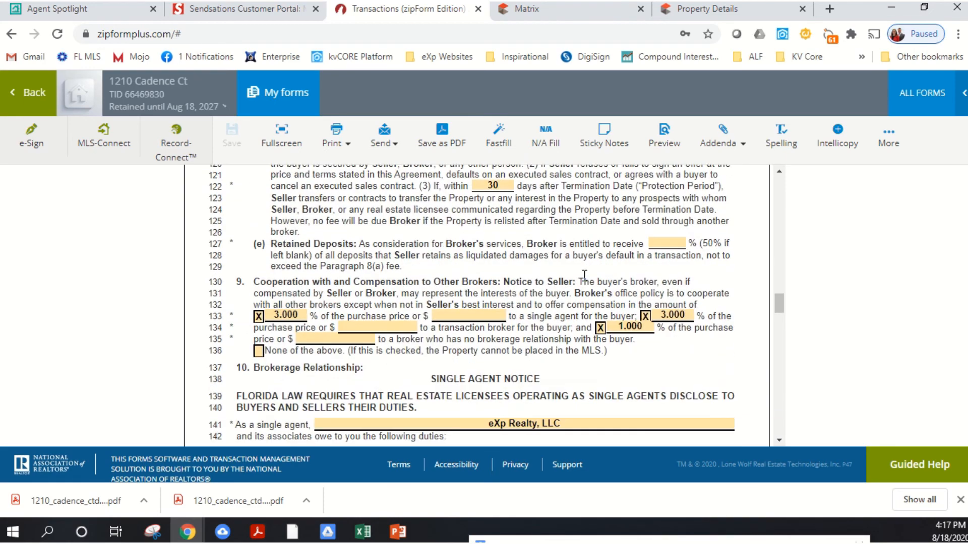
{"action": "scroll", "coordinate": [546, 255], "scroll_direction": "down", "scroll_amount": 12}
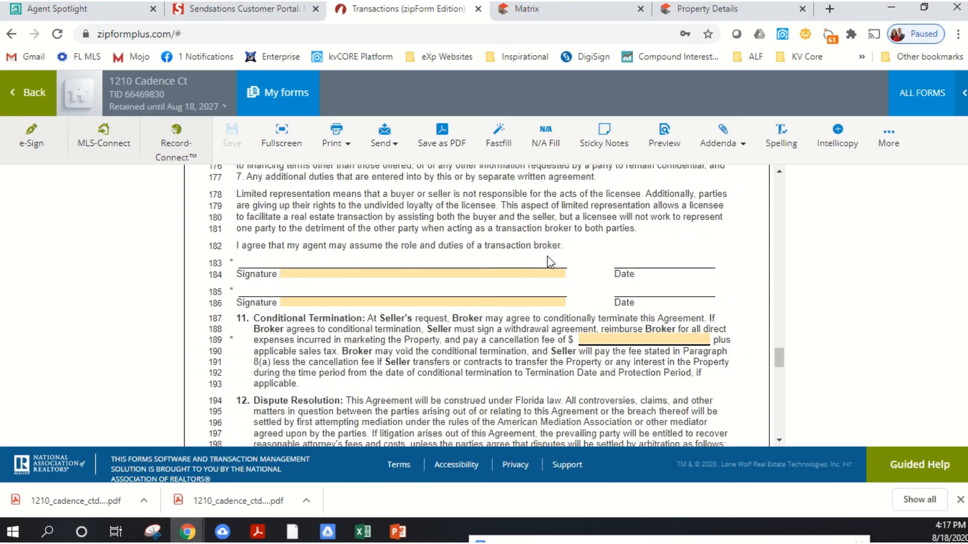
{"action": "scroll", "coordinate": [541, 266], "scroll_direction": "down", "scroll_amount": 8}
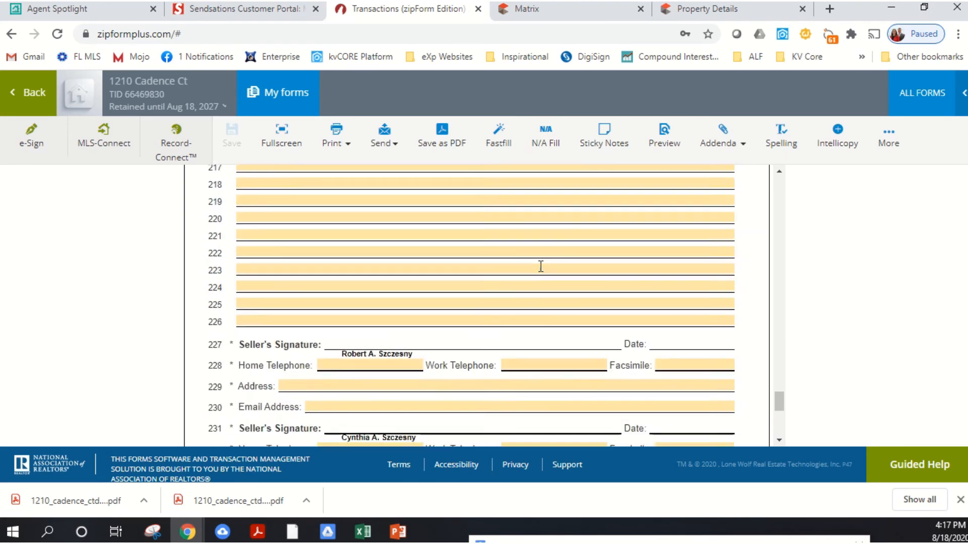
{"action": "scroll", "coordinate": [587, 257], "scroll_direction": "up", "scroll_amount": 20}
{"action": "scroll", "coordinate": [619, 270], "scroll_direction": "up", "scroll_amount": 20}
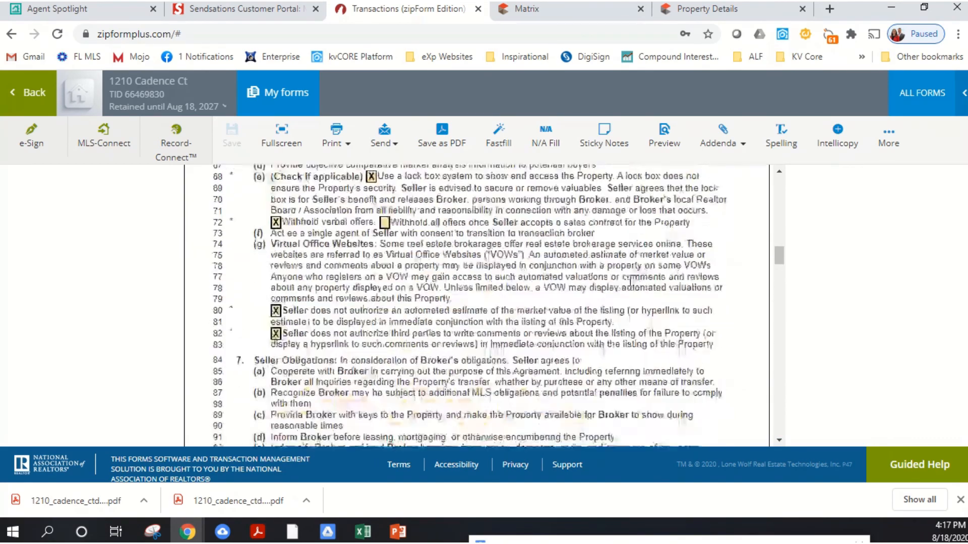
- Return to the transaction's documents and reopen the Exclusive Right of Sale Listing Agreement
{"action": "left_click", "coordinate": [45, 99]}
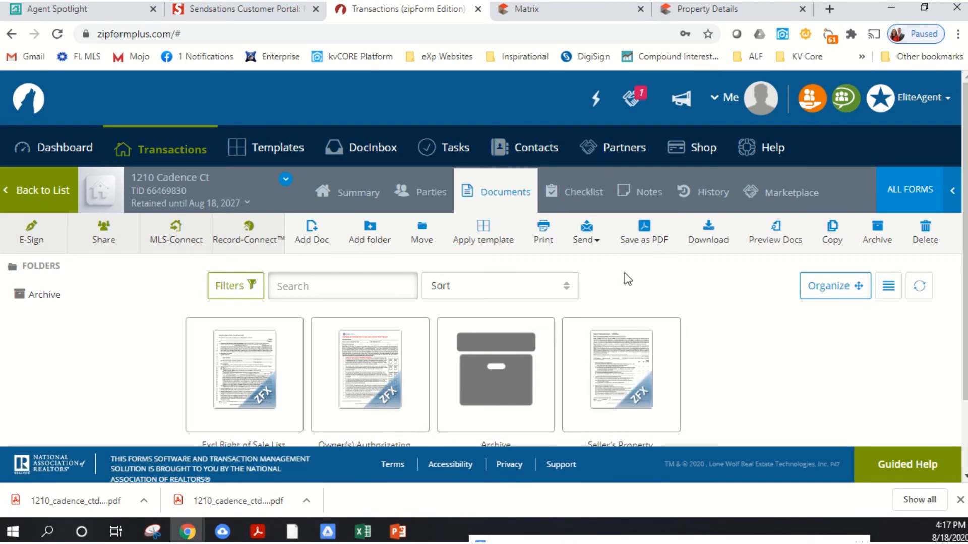
{"action": "scroll", "coordinate": [726, 302], "scroll_direction": "down", "scroll_amount": 2}
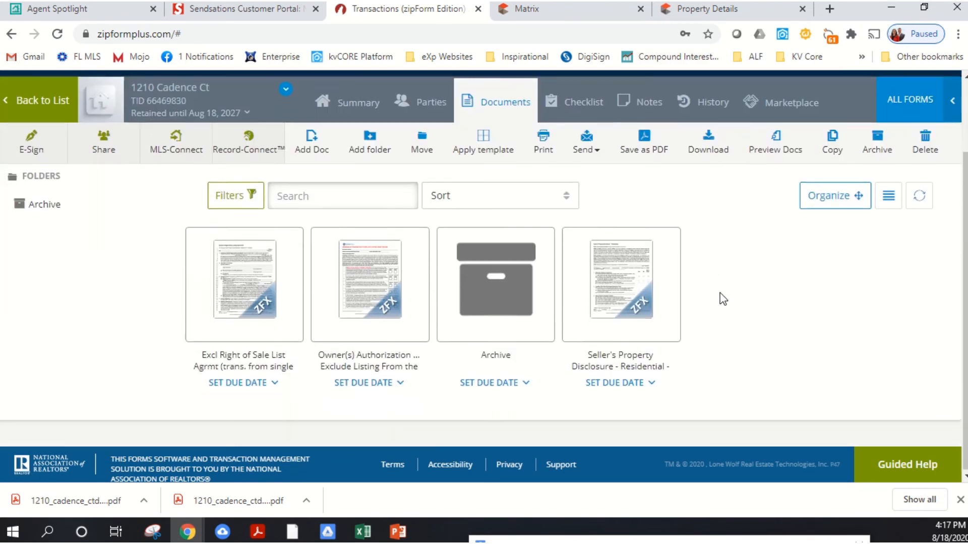
{"action": "scroll", "coordinate": [719, 292], "scroll_direction": "up", "scroll_amount": 2}
{"action": "left_click", "coordinate": [287, 337]}
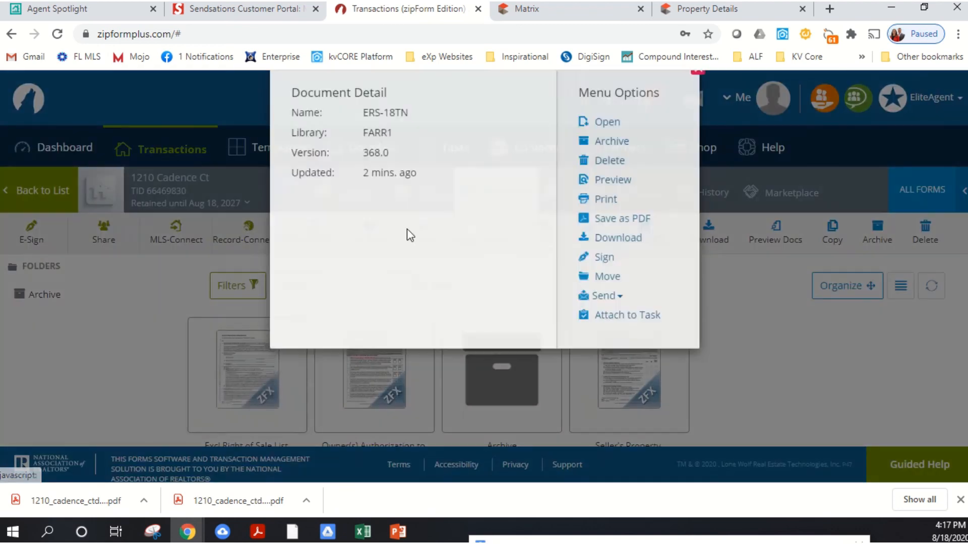
{"action": "left_click", "coordinate": [606, 150]}
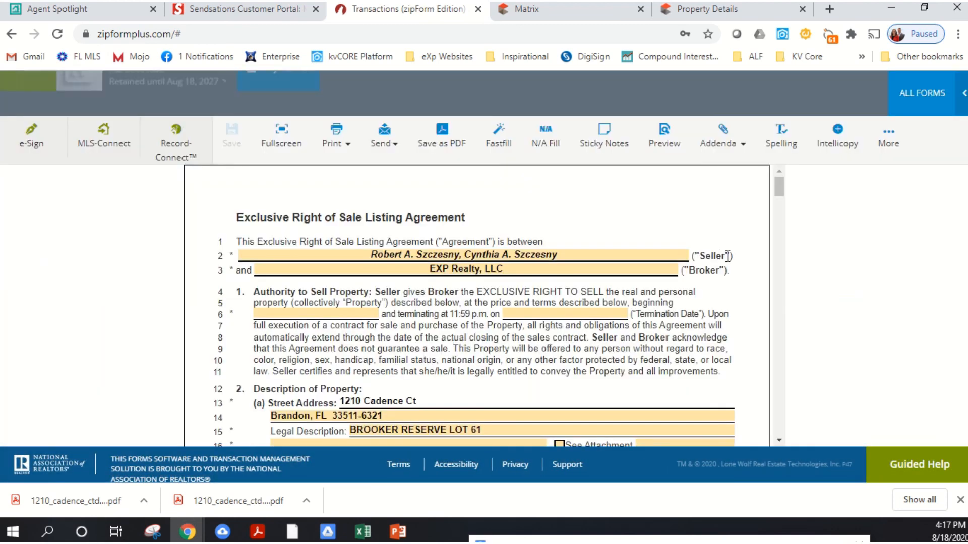
- Check the listing date fields and the MLS paragraph, and compare the broker compensation in paragraph 8 with the cooperating broker terms in paragraph 9
{"action": "scroll", "coordinate": [332, 266], "scroll_direction": "down", "scroll_amount": 2}
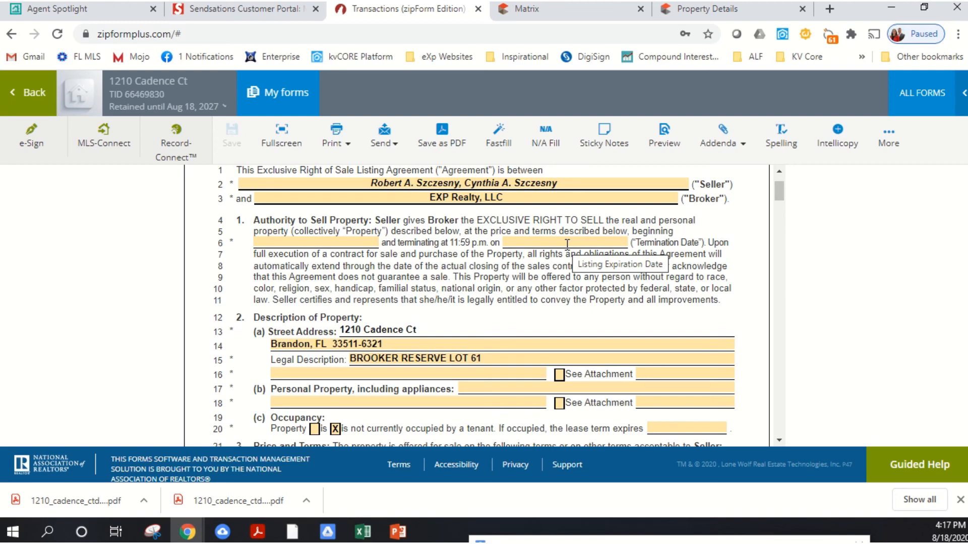
{"action": "scroll", "coordinate": [566, 245], "scroll_direction": "down", "scroll_amount": 15}
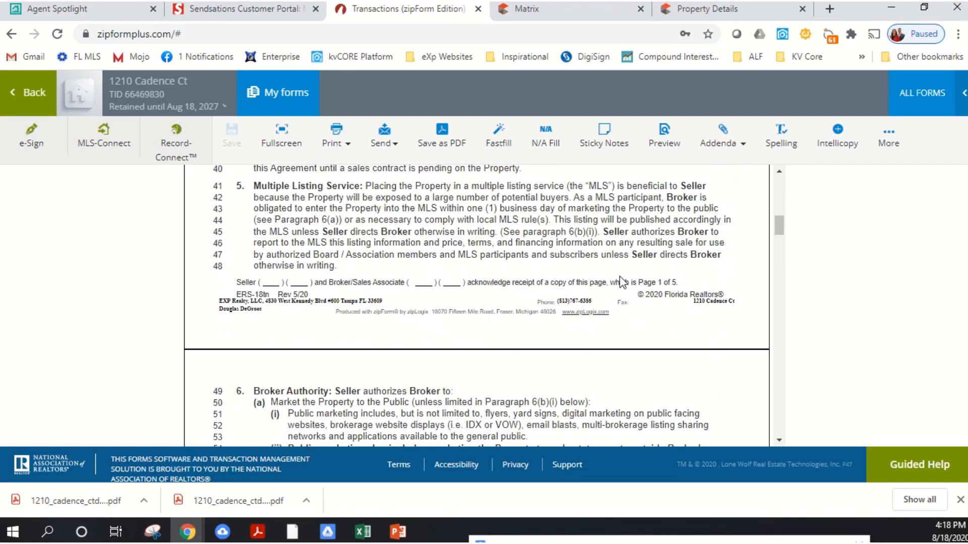
{"action": "scroll", "coordinate": [599, 248], "scroll_direction": "down", "scroll_amount": 12}
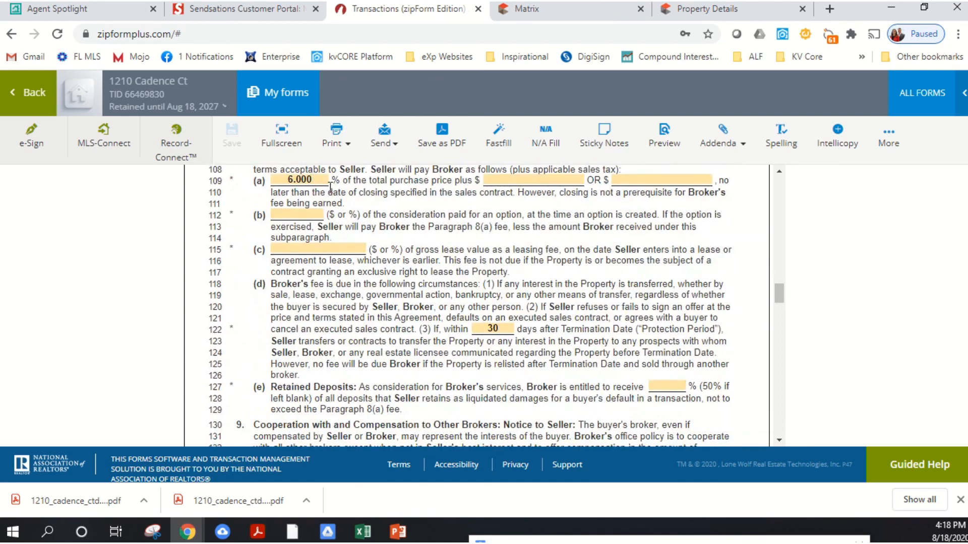
{"action": "scroll", "coordinate": [421, 222], "scroll_direction": "up", "scroll_amount": 5}
{"action": "scroll", "coordinate": [518, 247], "scroll_direction": "down", "scroll_amount": 5}
{"action": "scroll", "coordinate": [696, 252], "scroll_direction": "up", "scroll_amount": 2}
{"action": "scroll", "coordinate": [538, 231], "scroll_direction": "down", "scroll_amount": 4}
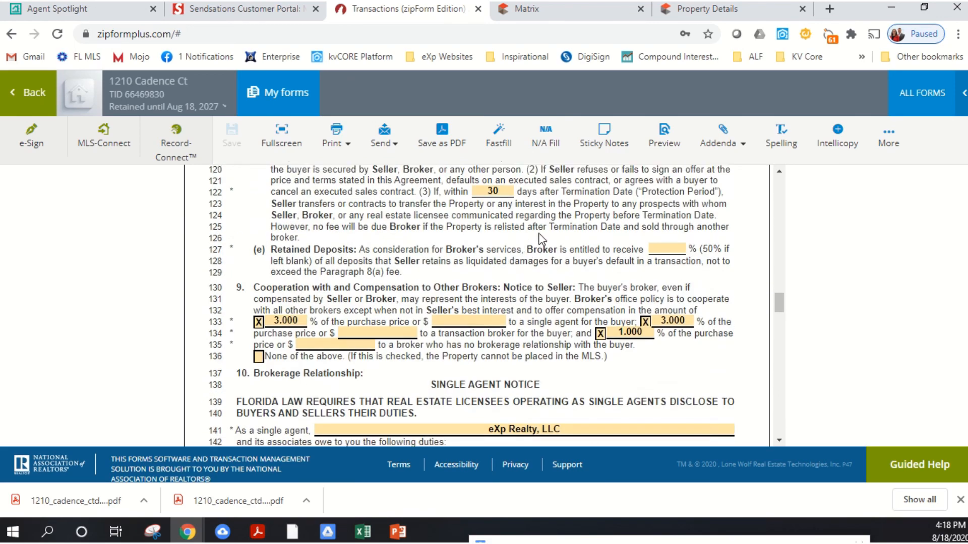
{"action": "scroll", "coordinate": [538, 231], "scroll_direction": "up", "scroll_amount": 4}
{"action": "scroll", "coordinate": [538, 231], "scroll_direction": "down", "scroll_amount": 3}
{"action": "scroll", "coordinate": [538, 231], "scroll_direction": "up", "scroll_amount": 3}
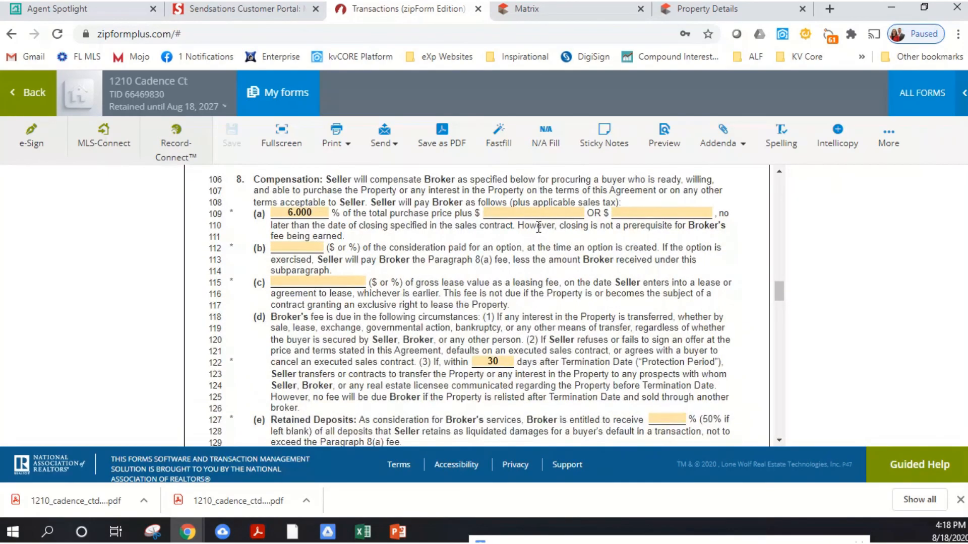
- Review the Single Agent Notice and the seller and broker signature blocks, and return to the agreement's first page
{"action": "scroll", "coordinate": [539, 230], "scroll_direction": "down", "scroll_amount": 3}
{"action": "scroll", "coordinate": [538, 228], "scroll_direction": "down", "scroll_amount": 2}
{"action": "scroll", "coordinate": [556, 269], "scroll_direction": "down", "scroll_amount": 15}
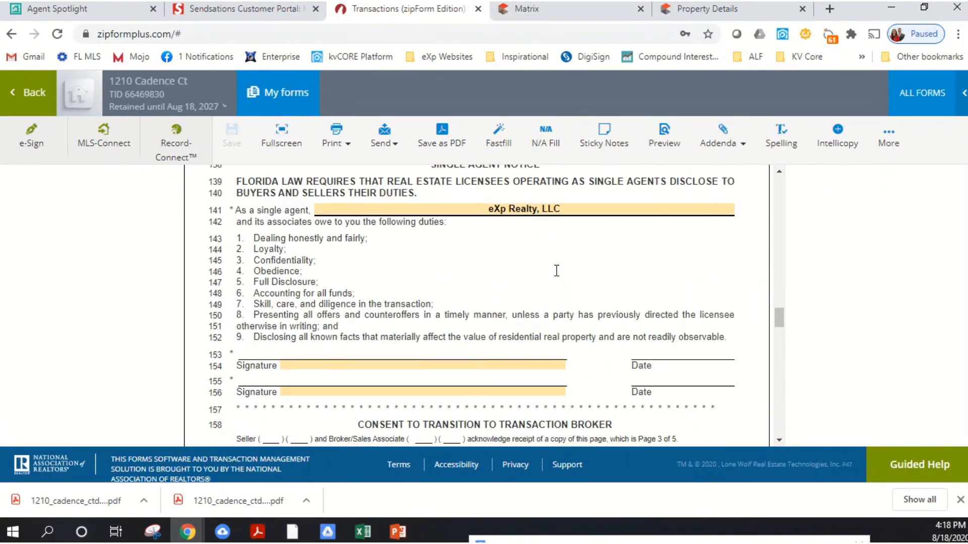
{"action": "scroll", "coordinate": [567, 270], "scroll_direction": "up", "scroll_amount": 20}
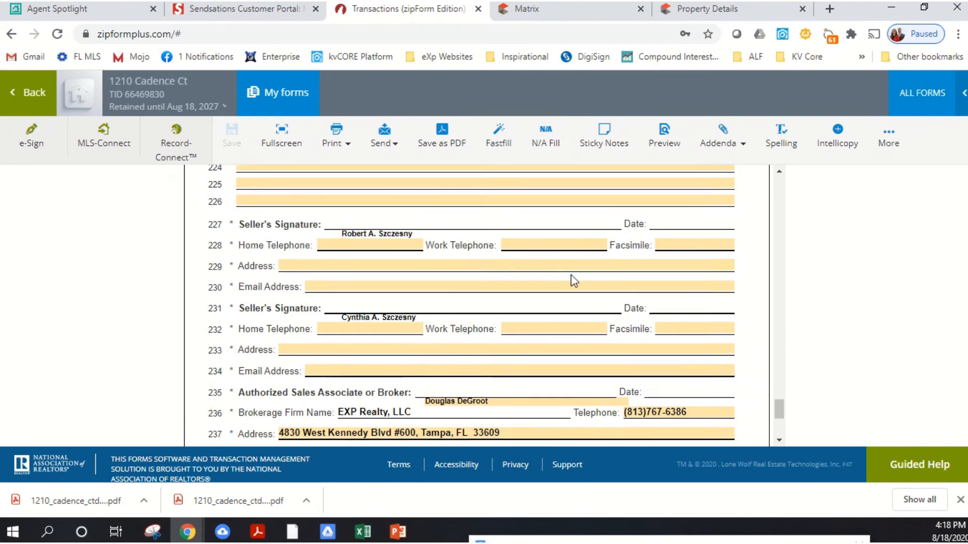
{"action": "scroll", "coordinate": [554, 228], "scroll_direction": "up", "scroll_amount": 4}
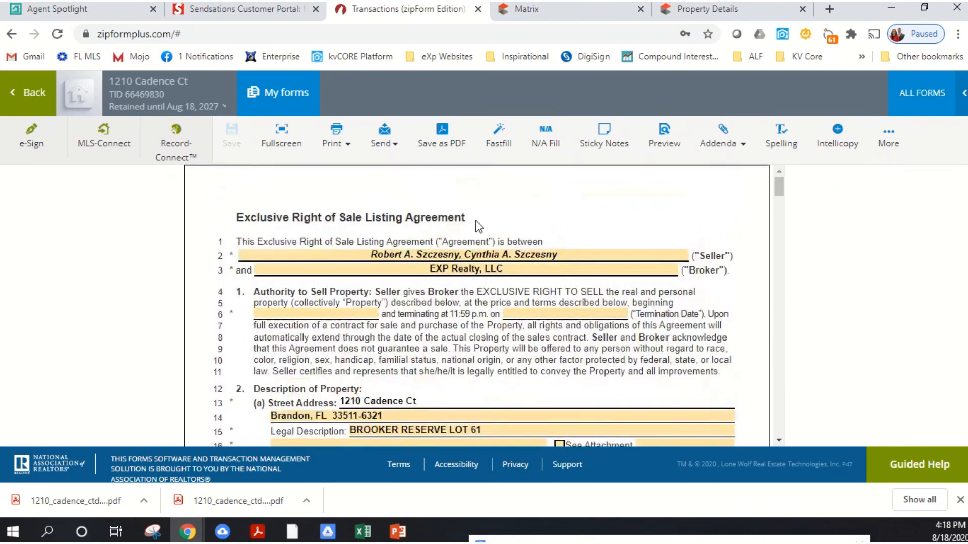
- Go over the cooperation, conditional termination and dispute resolution paragraphs again, and go back to the start of the agreement
{"action": "scroll", "coordinate": [477, 228], "scroll_direction": "down", "scroll_amount": 18}
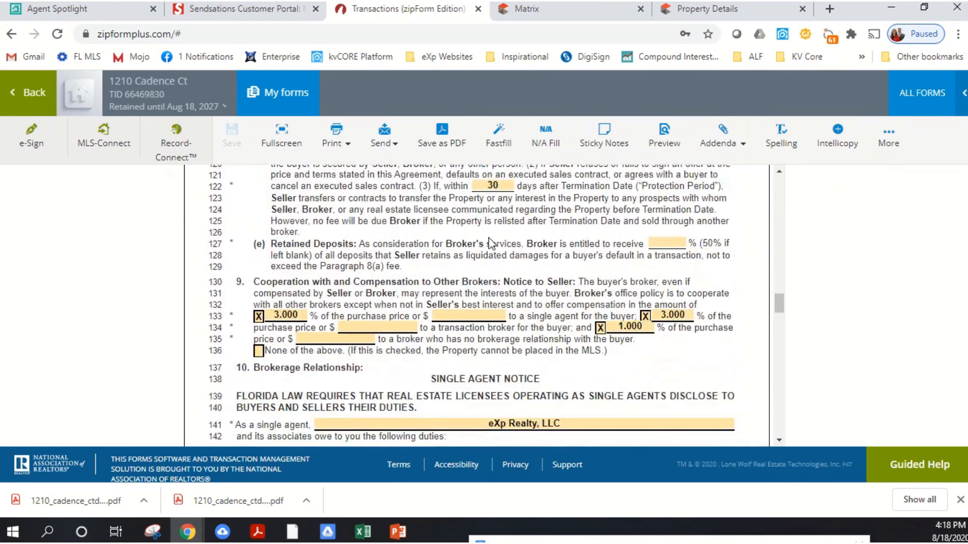
{"action": "scroll", "coordinate": [492, 244], "scroll_direction": "down", "scroll_amount": 15}
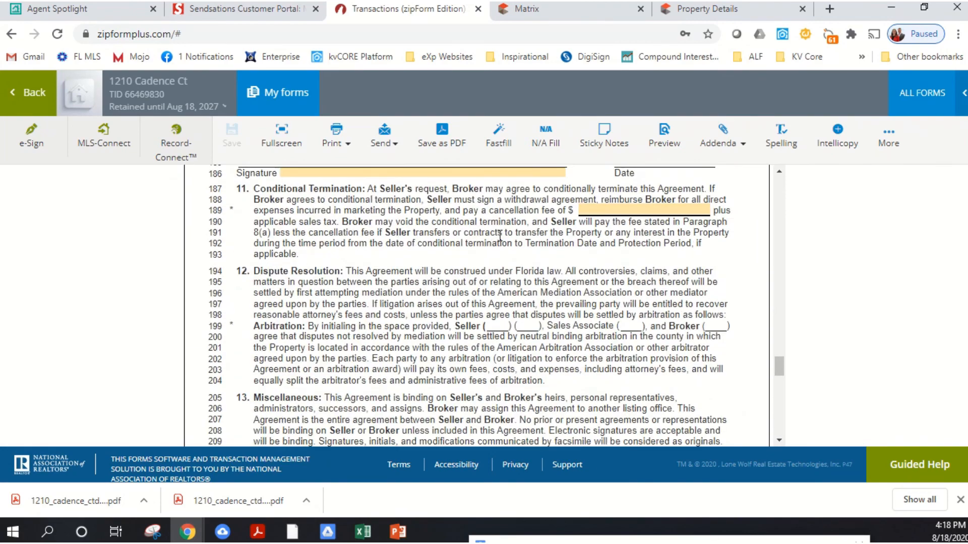
{"action": "scroll", "coordinate": [499, 237], "scroll_direction": "up", "scroll_amount": 20}
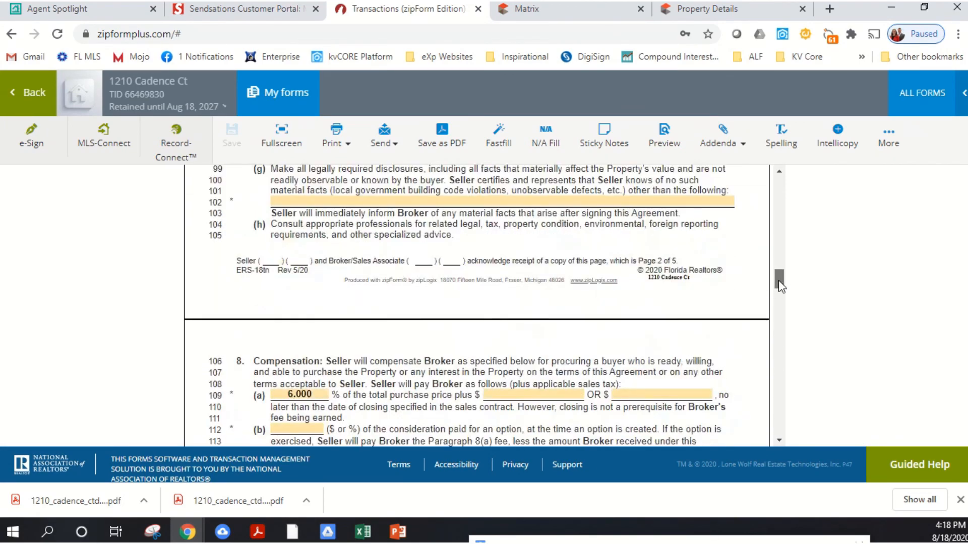
{"action": "left_click_drag", "start_coordinate": [781, 286], "coordinate": [780, 184]}
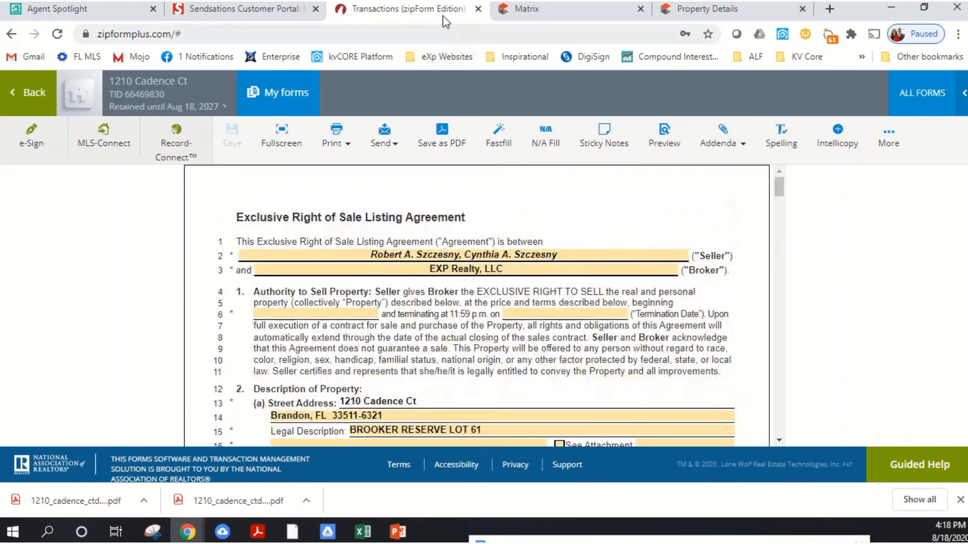